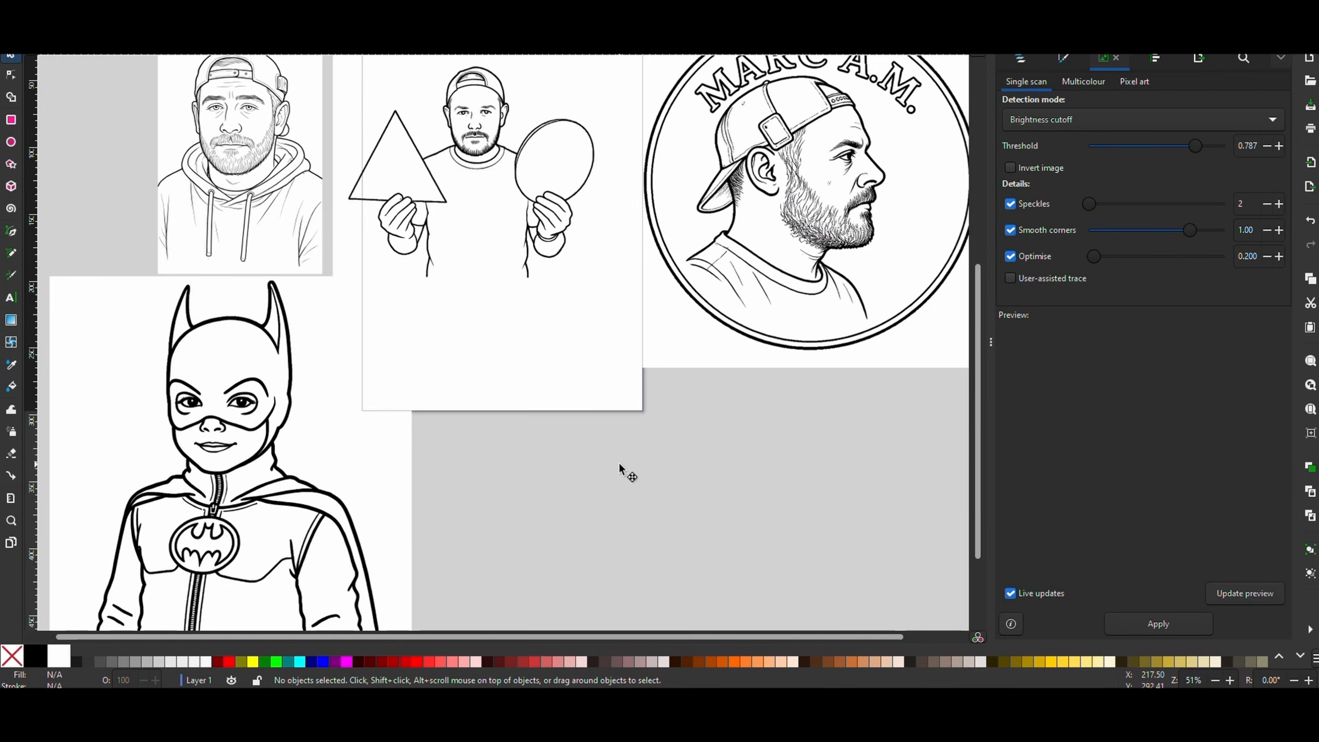
Step: Examine the line-art drawings on the canvas: the hooded portrait, the figure holding shapes, the masked superhero and the round profile medallion
shift+scroll(620, 465, right, 1)
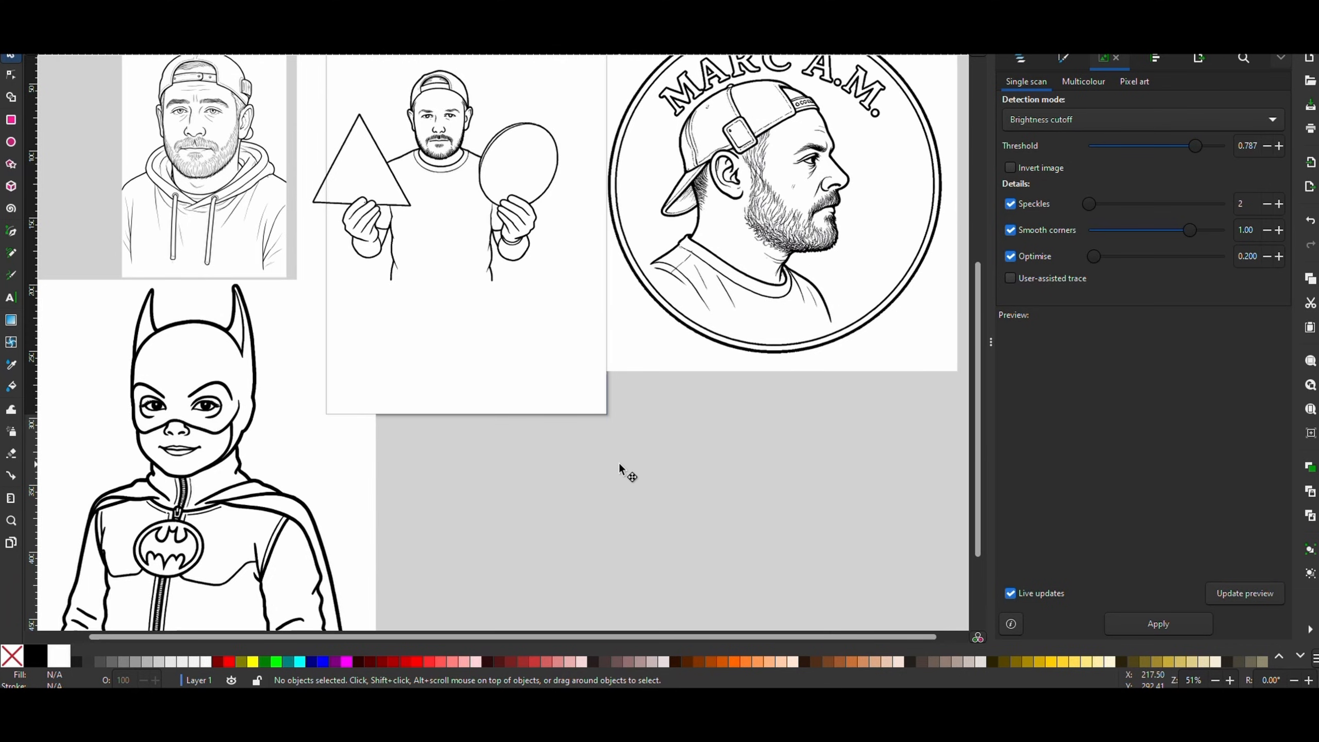
scroll(618, 461, up, 3)
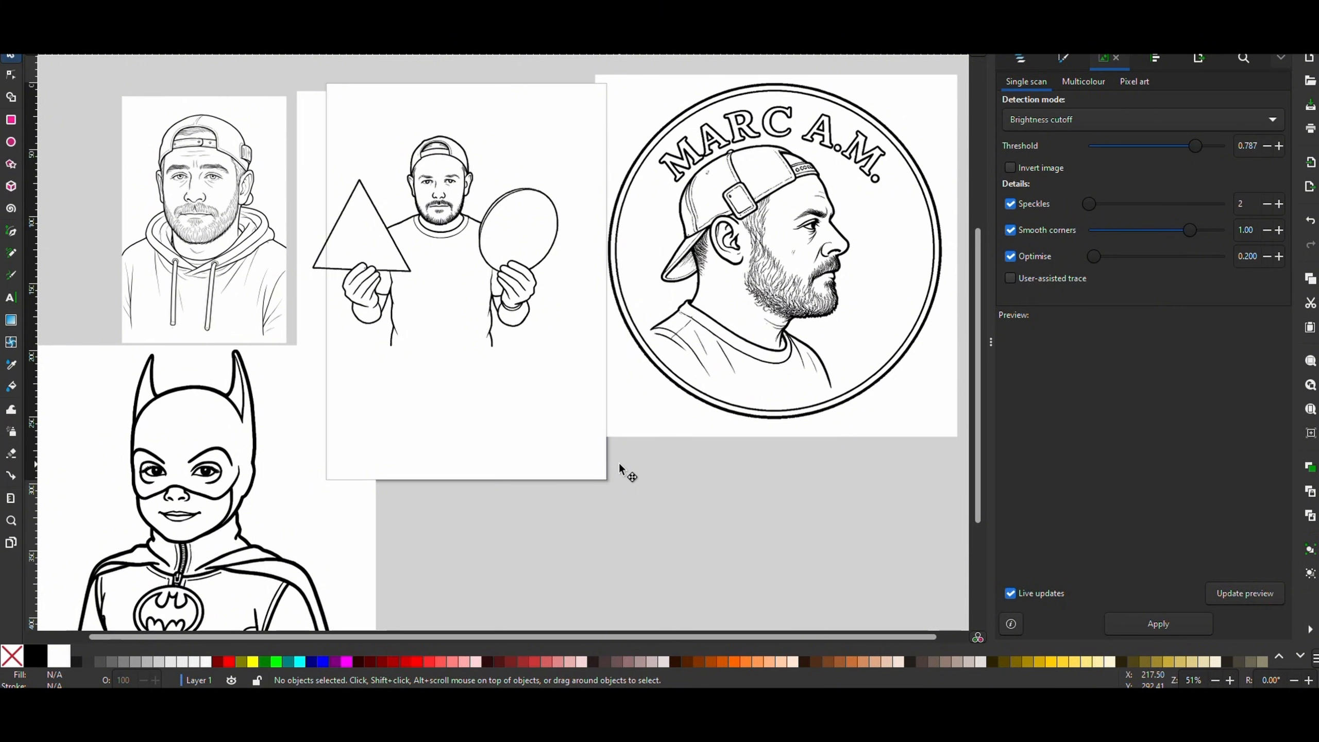
scroll(640, 510, up, 1)
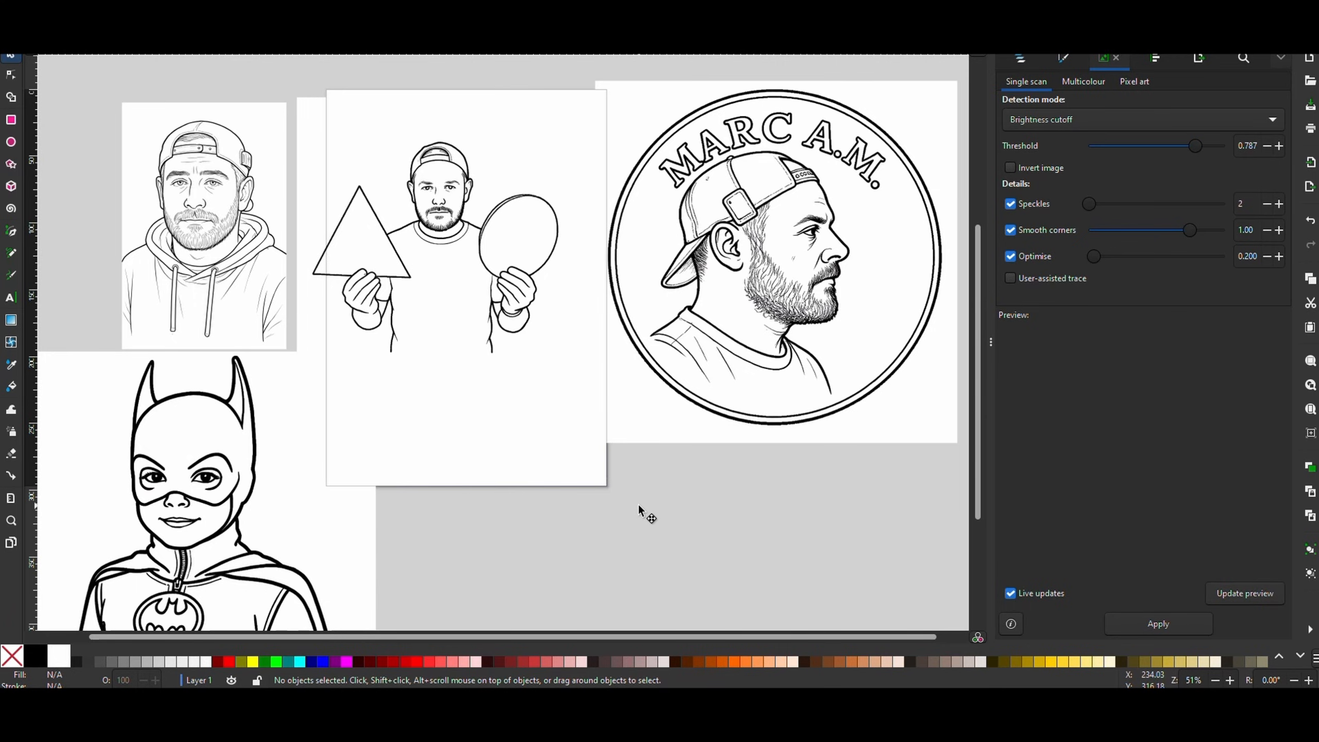
ctrl+scroll(206, 211, up, 1)
ctrl+scroll(206, 210, down, 3)
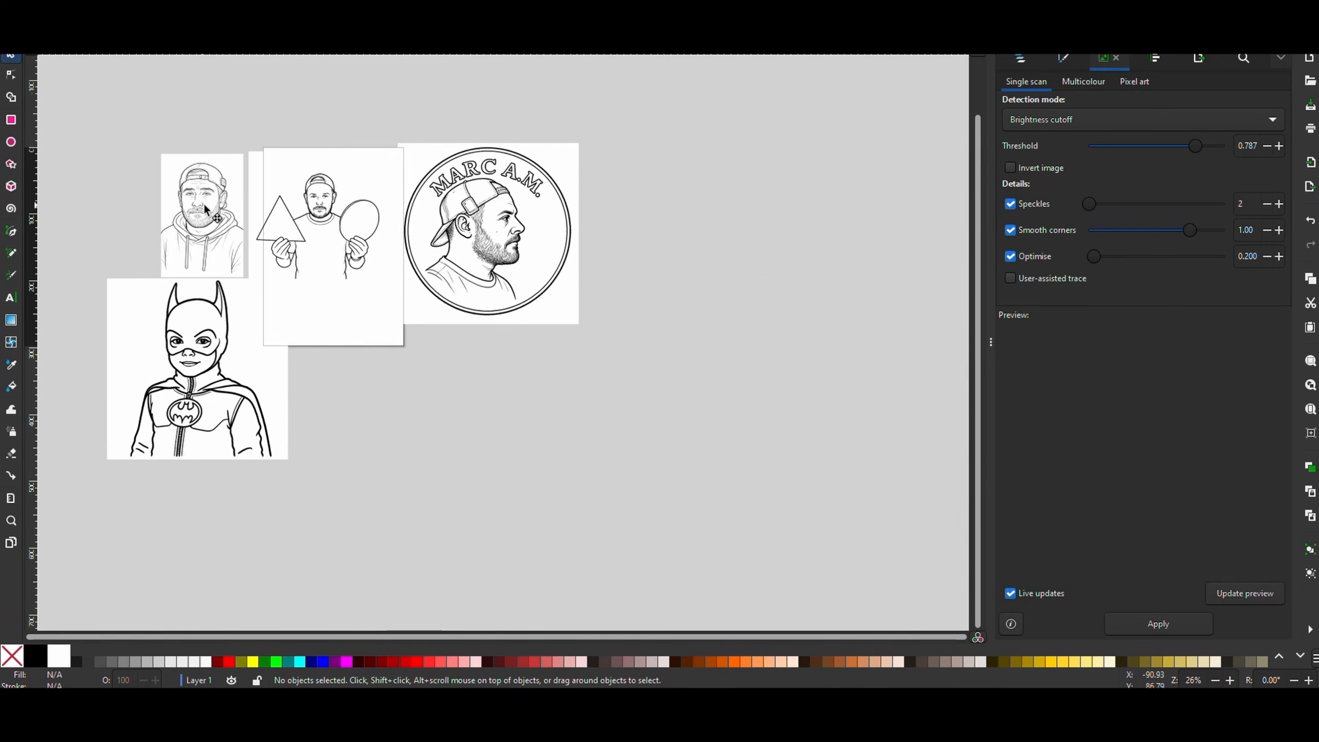
ctrl+scroll(205, 210, up, 3)
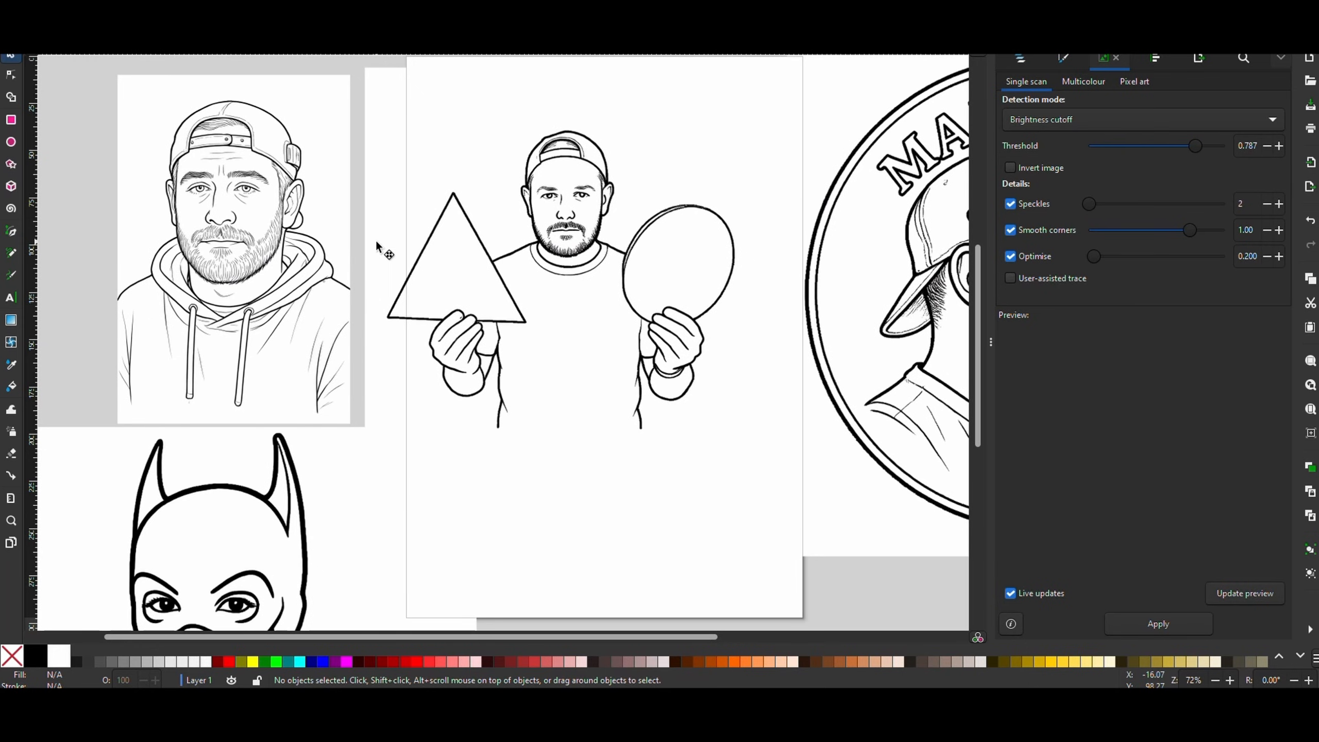
shift+scroll(376, 243, right, 3)
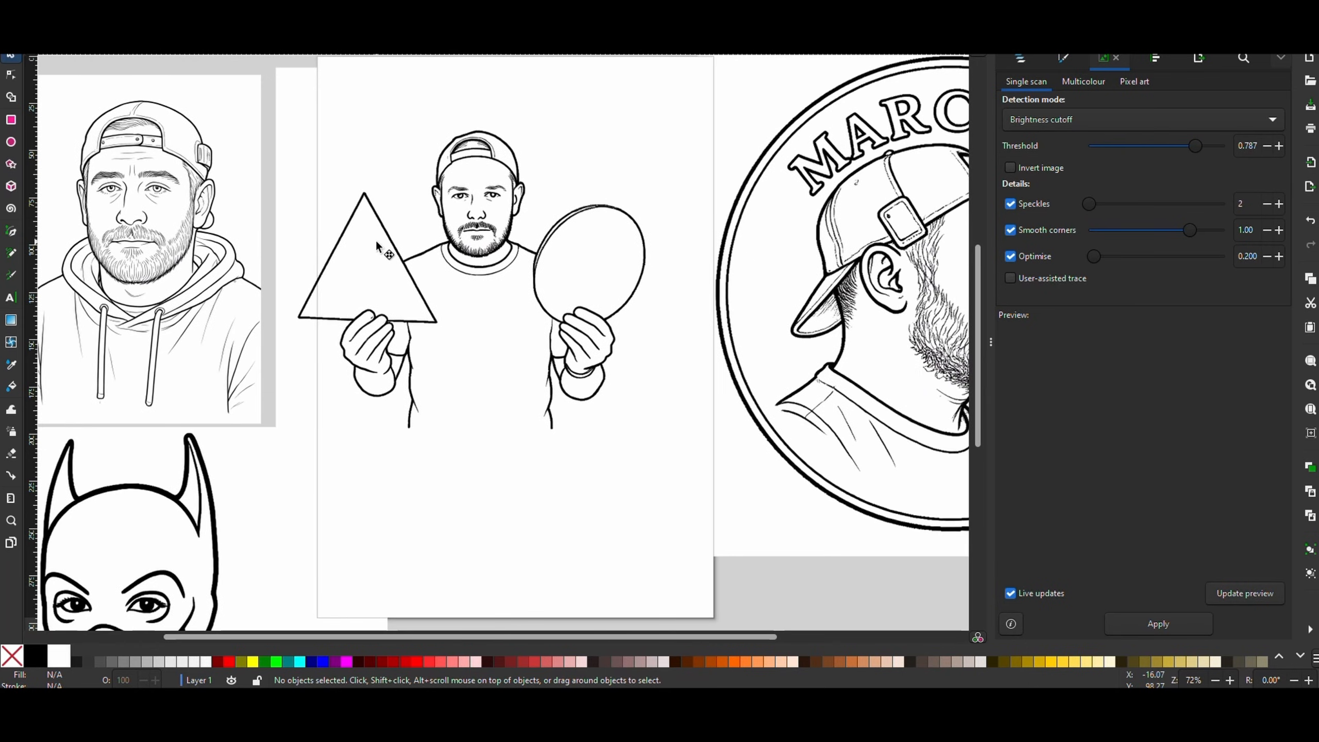
scroll(376, 243, right, 9)
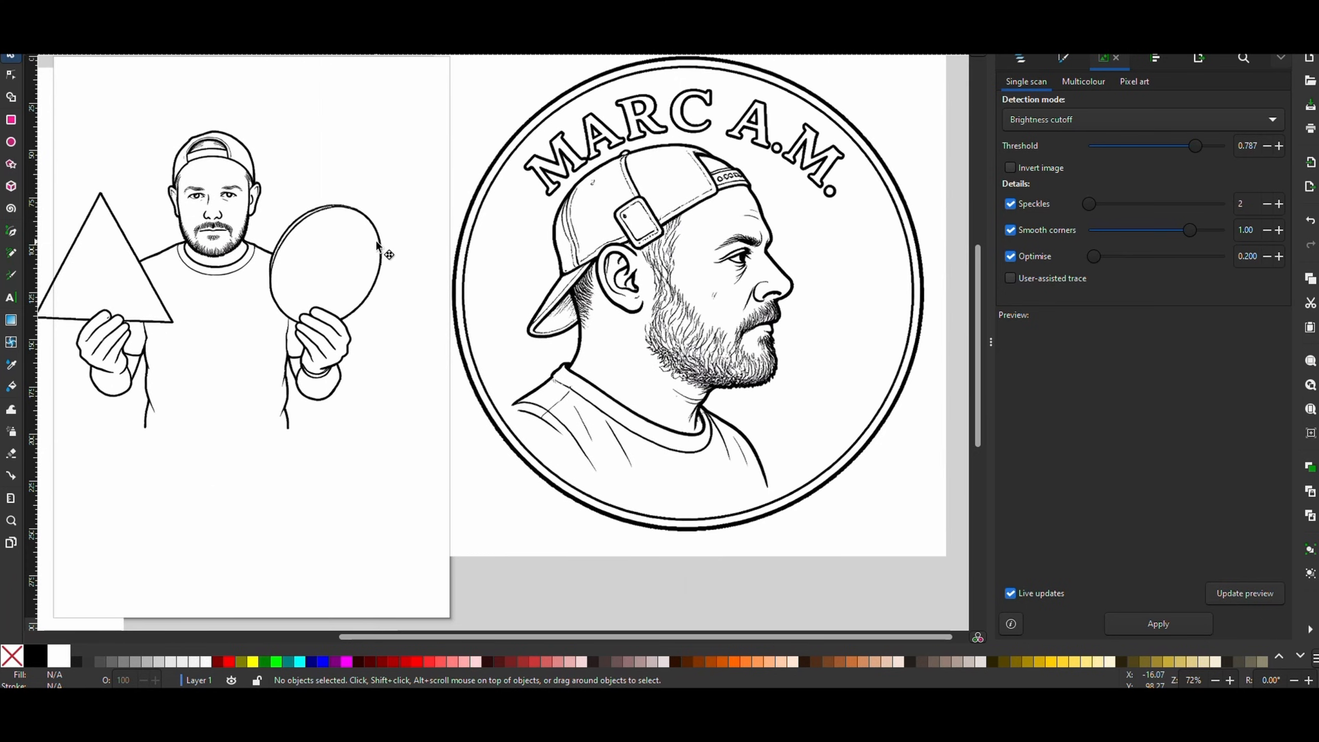
scroll(376, 243, left, 1)
scroll(377, 243, up, 1)
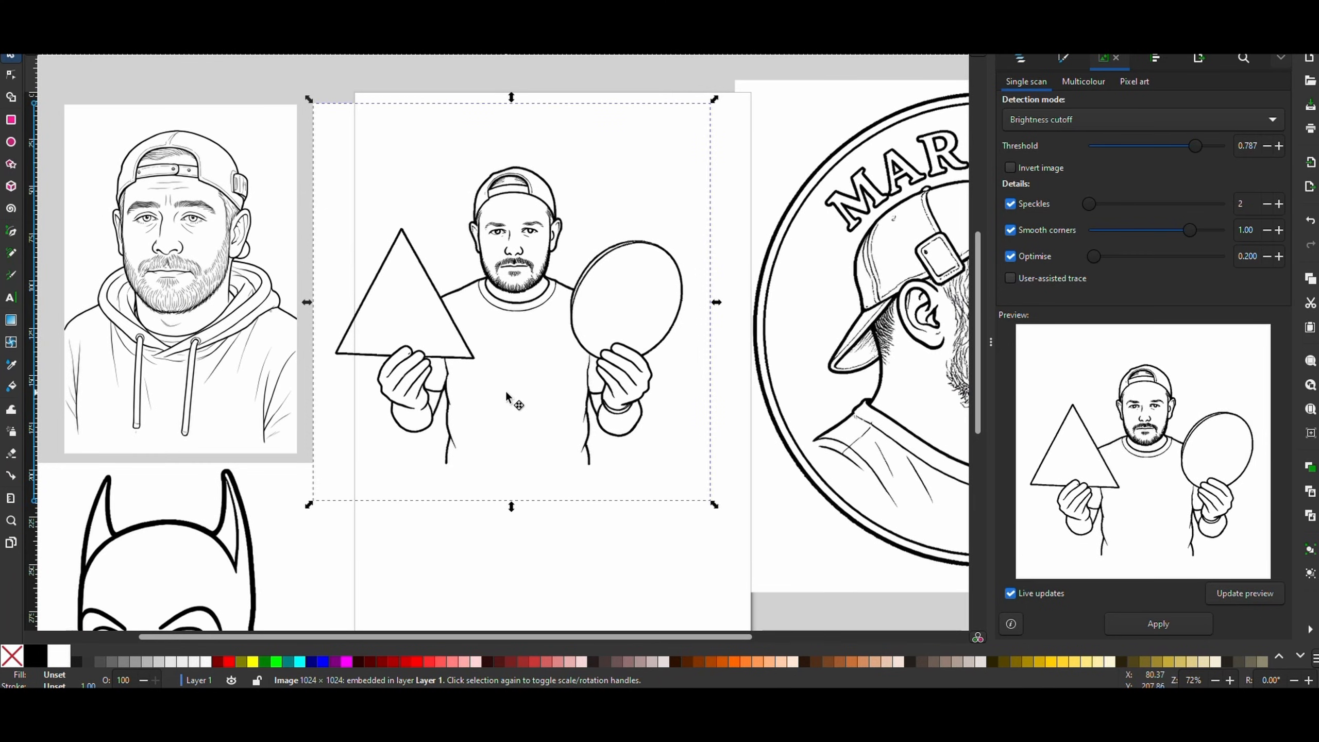
shift+scroll(512, 397, right, 3)
scroll(511, 396, down, 1)
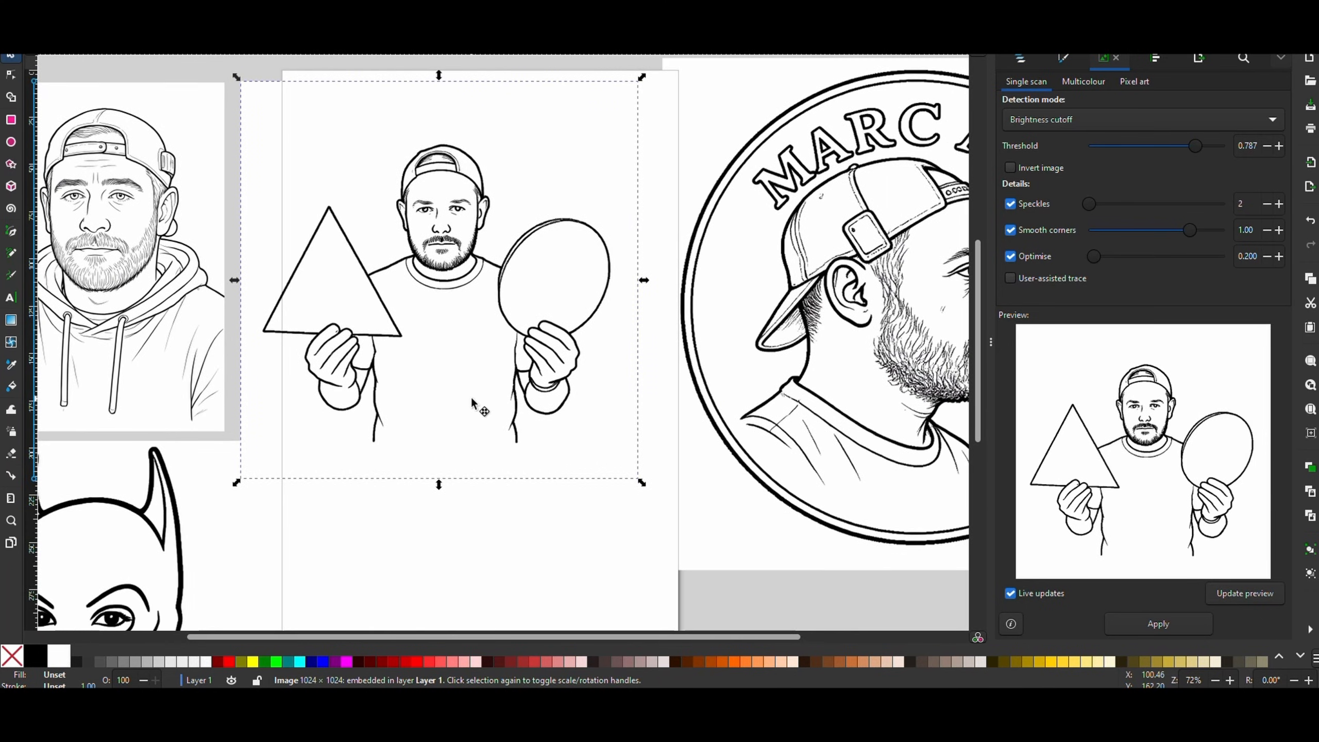
scroll(472, 399, right, 6)
scroll(472, 399, left, 10)
scroll(471, 399, down, 1)
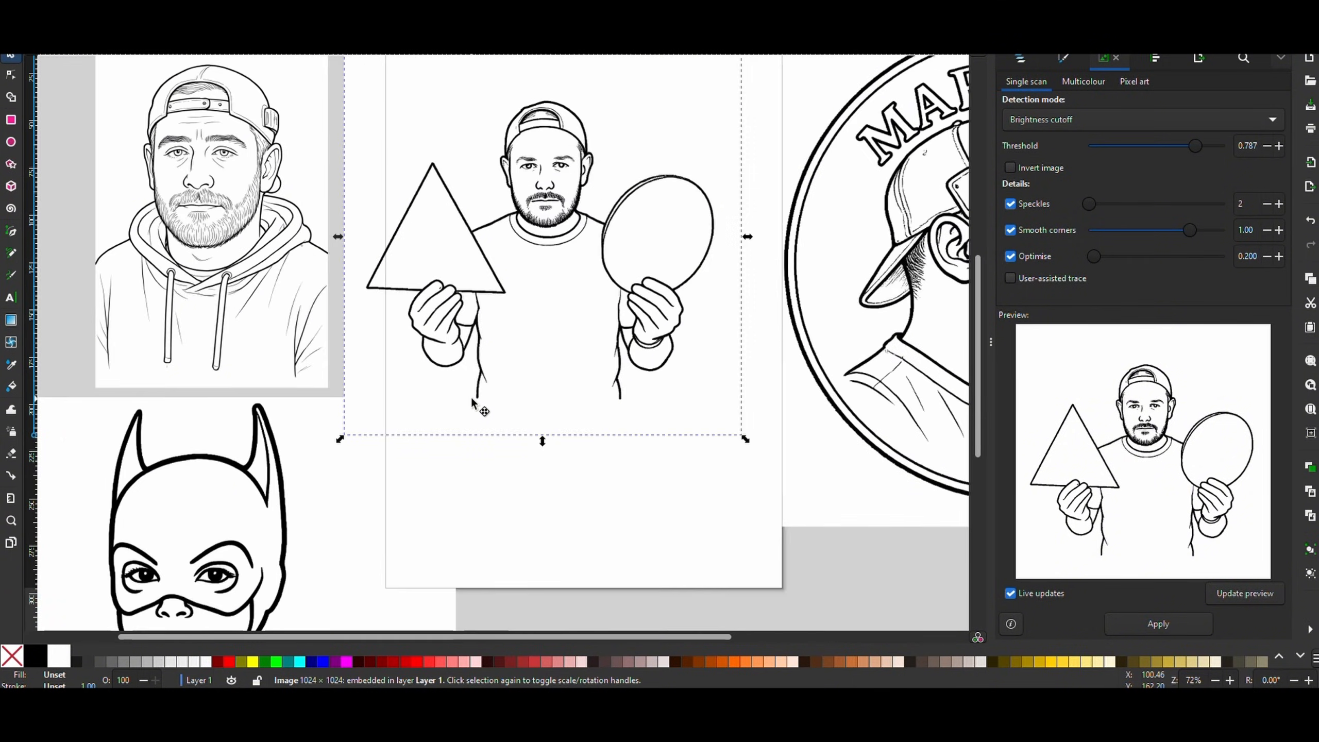
scroll(474, 403, down, 6)
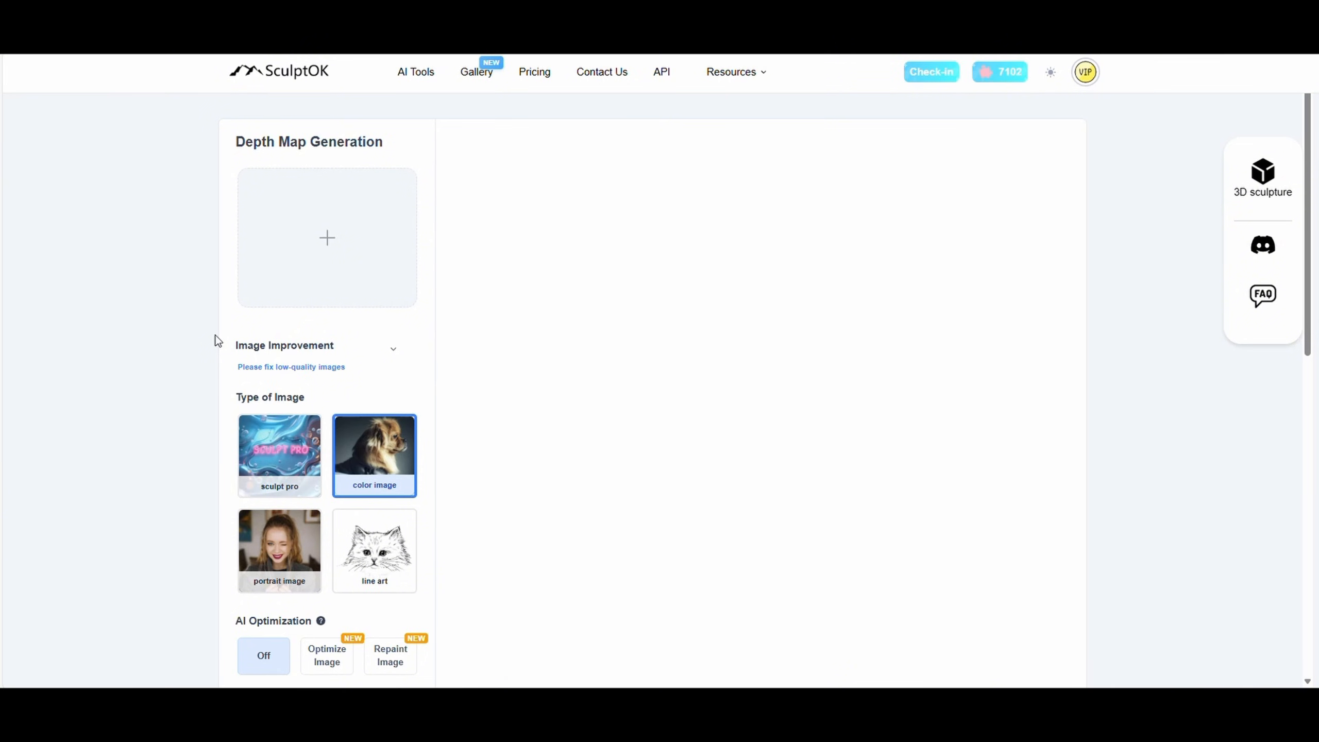
Step: Switch to SculptOK and review the Depth Map Generation settings, from image improvement and image type to image dimensions
scroll(200, 385, down, 1)
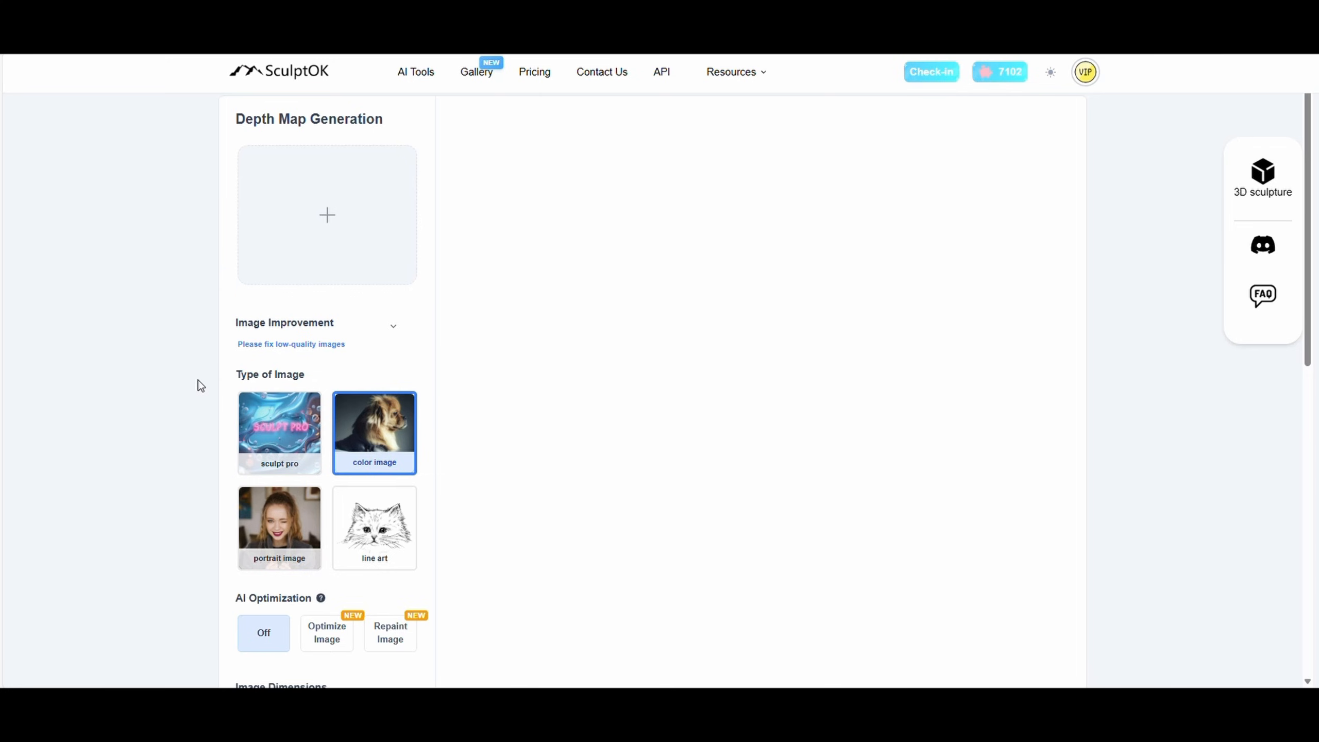
scroll(215, 366, up, 1)
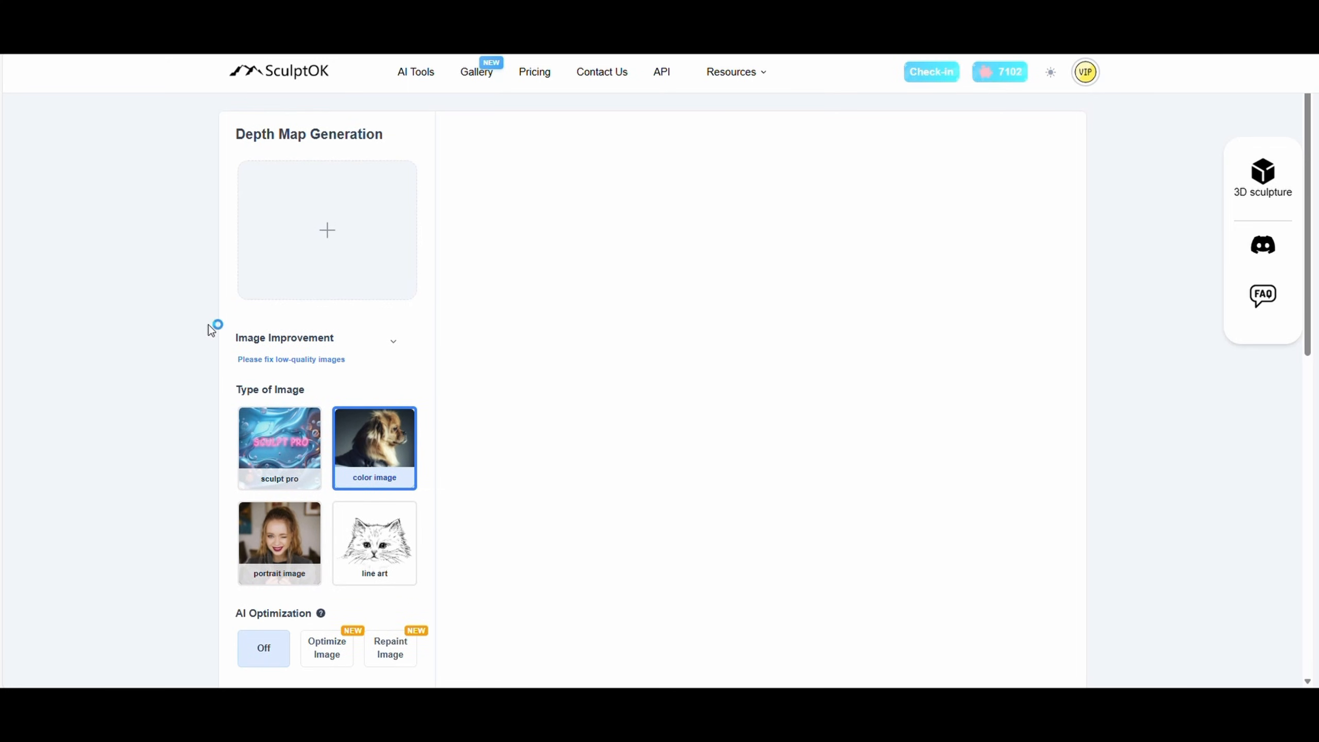
scroll(234, 392, down, 3)
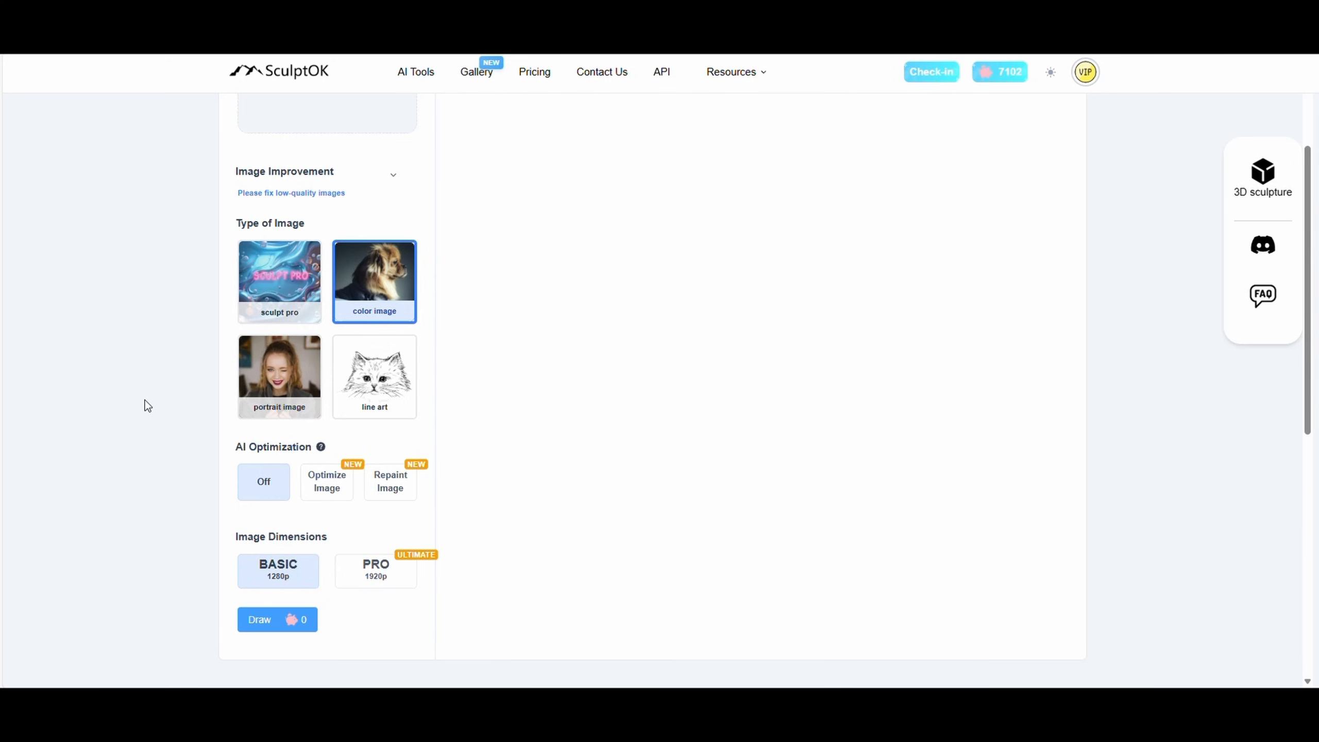
scroll(147, 406, up, 2)
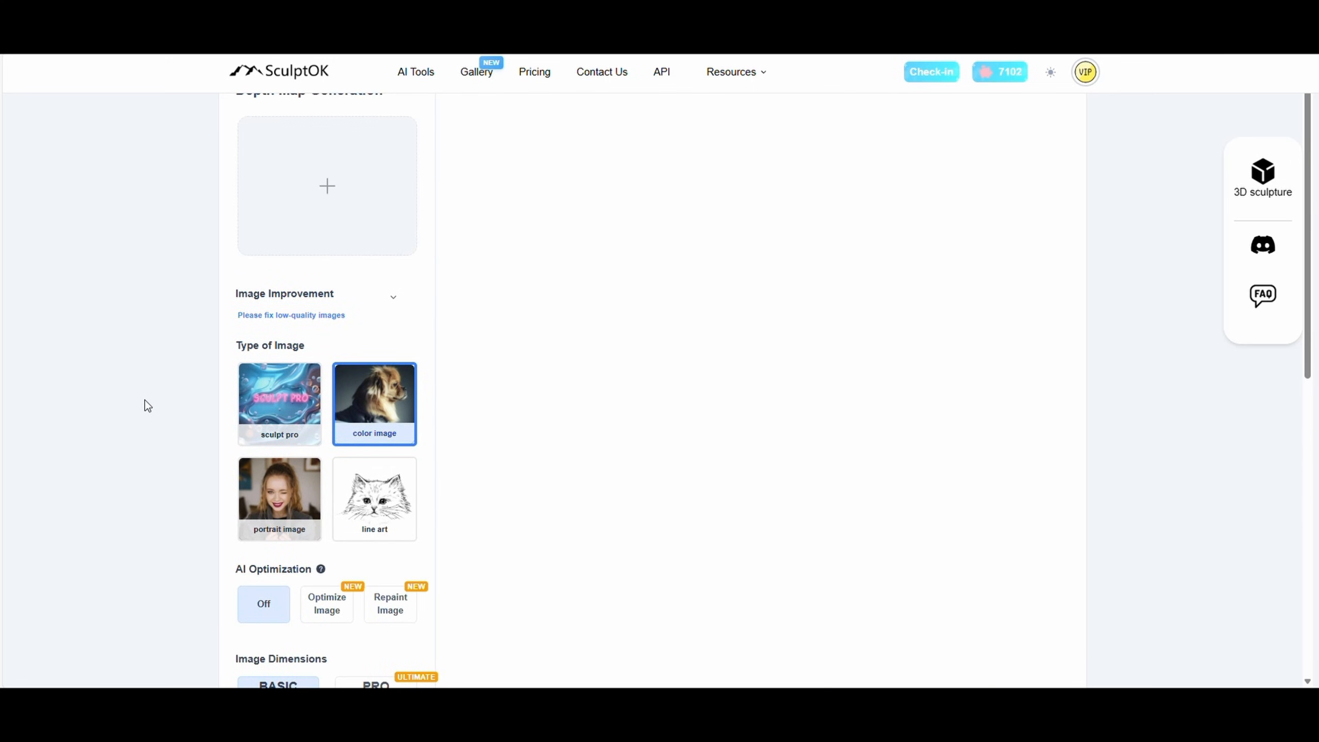
scroll(156, 374, up, 1)
Step: Review the yearly subscription plans and the extra credit packs in the pricing overview, and close it
mouse_move(408, 88)
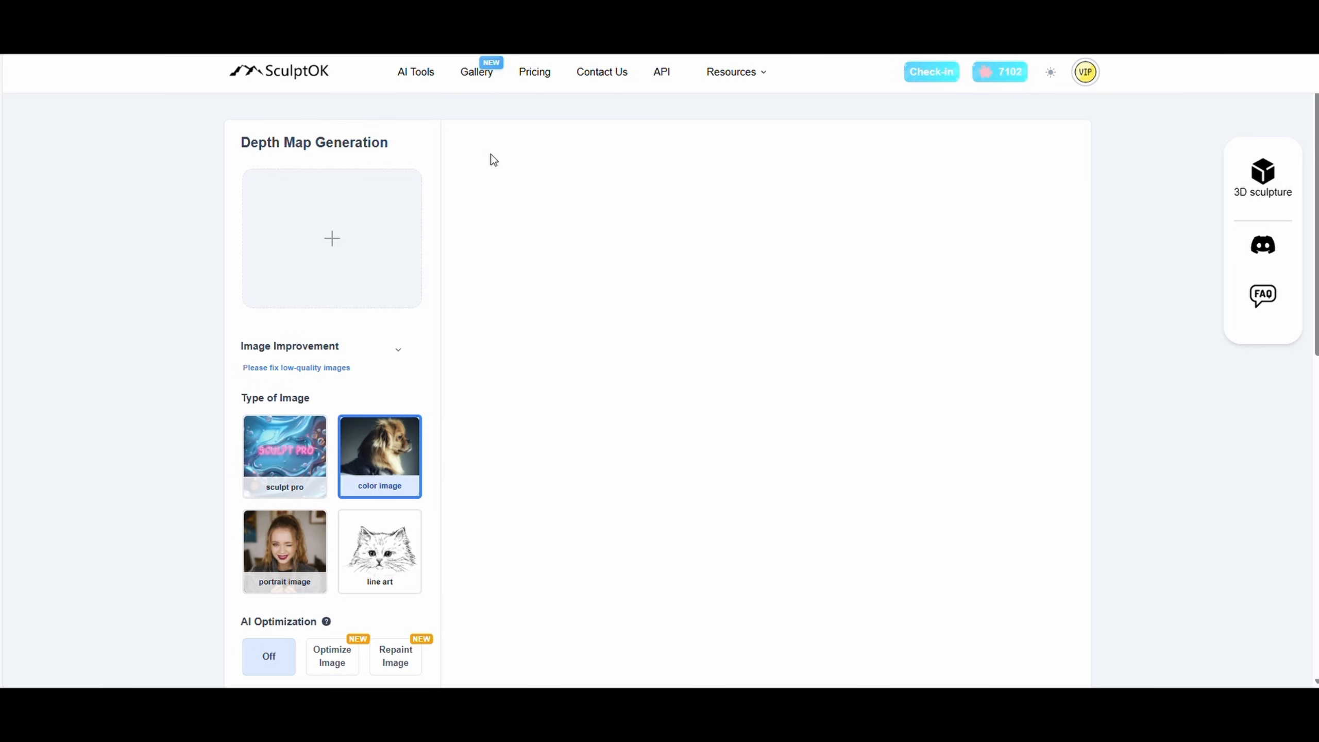
click(535, 73)
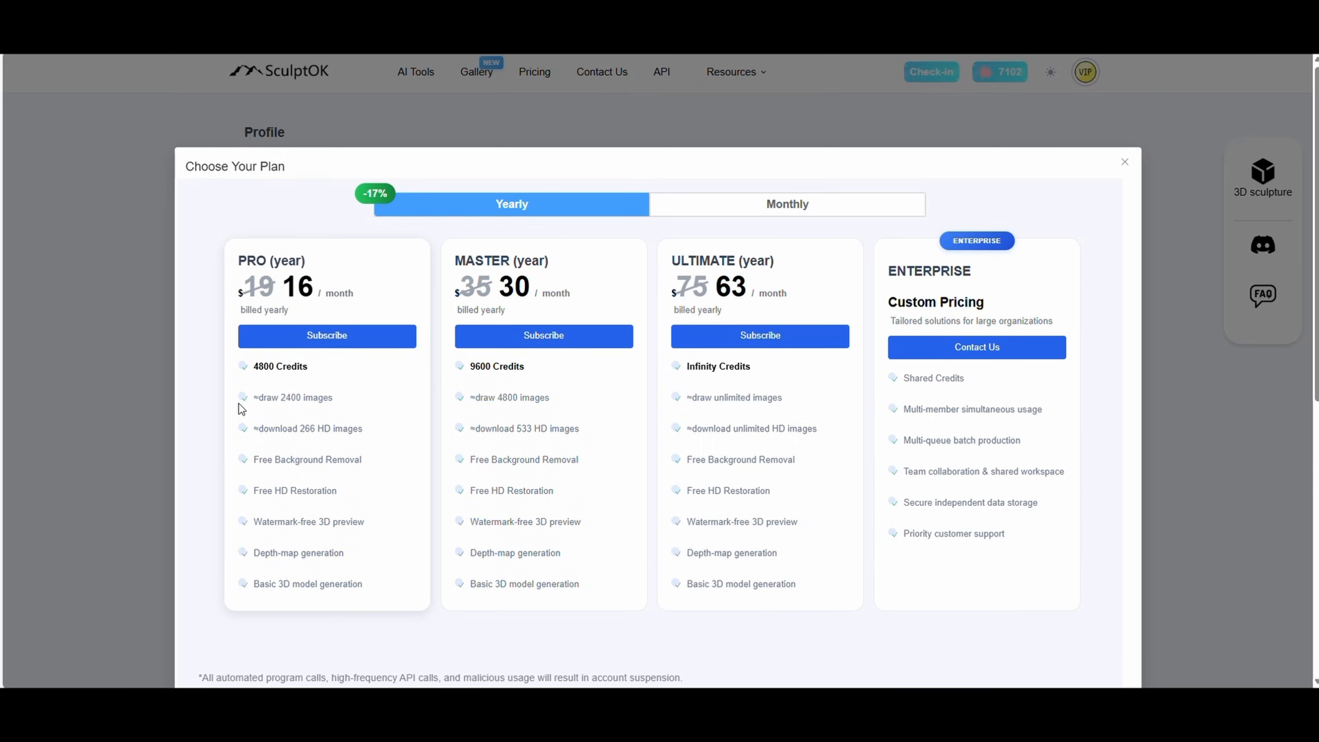
scroll(239, 404, down, 6)
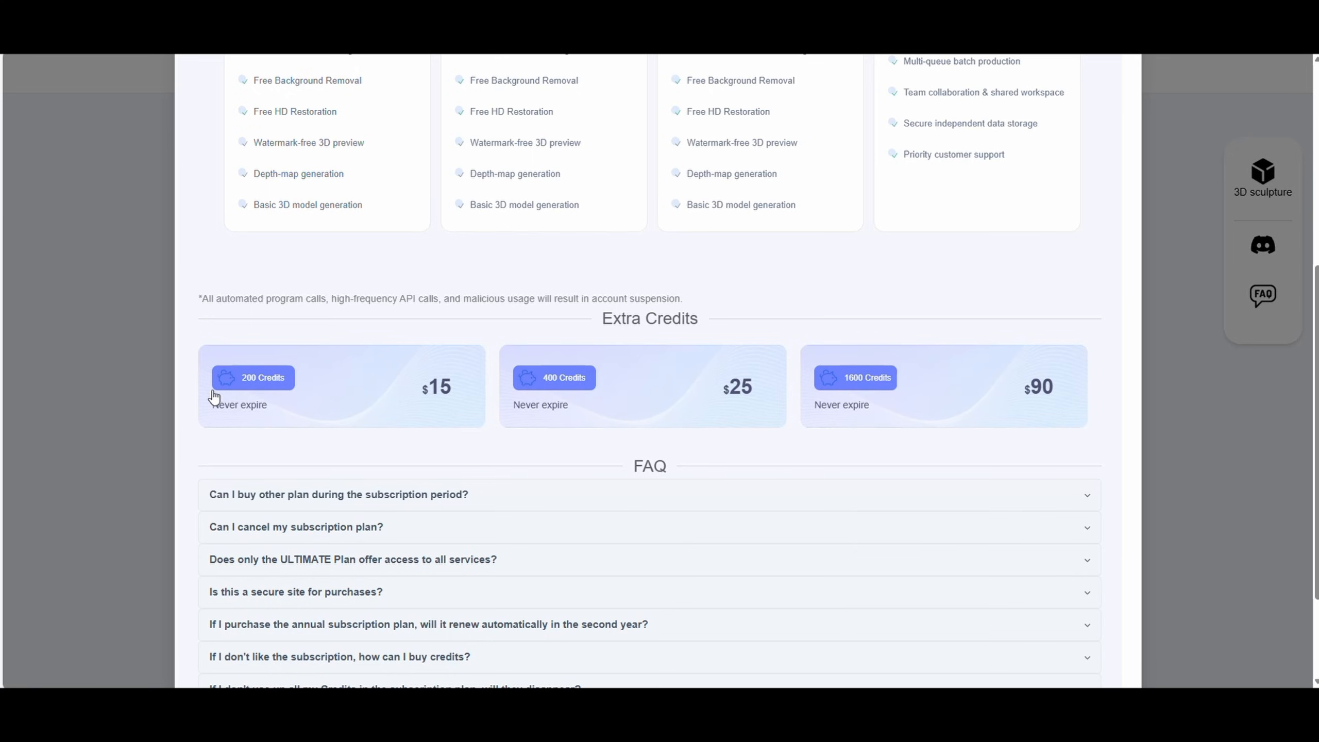
click(120, 433)
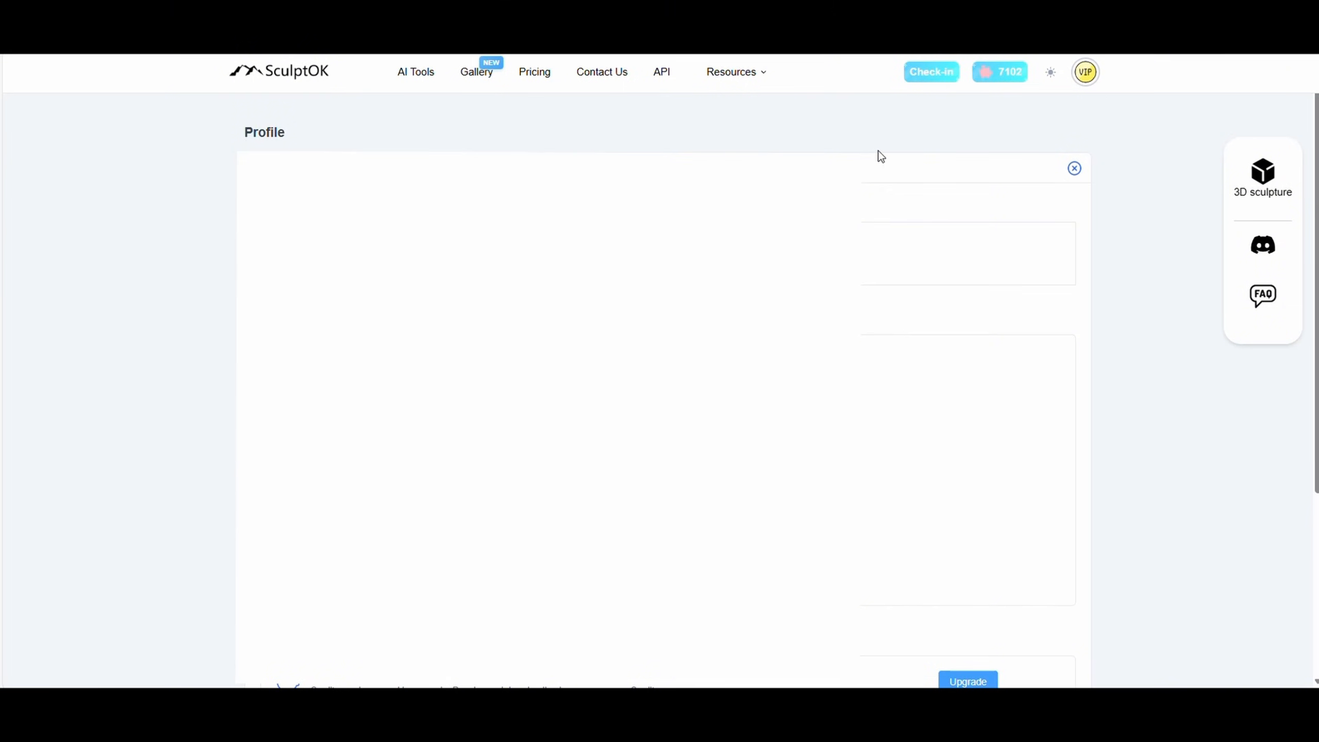
Step: Claim the check-in credits and open the Text to Image tool of the AI Image Generator
click(930, 72)
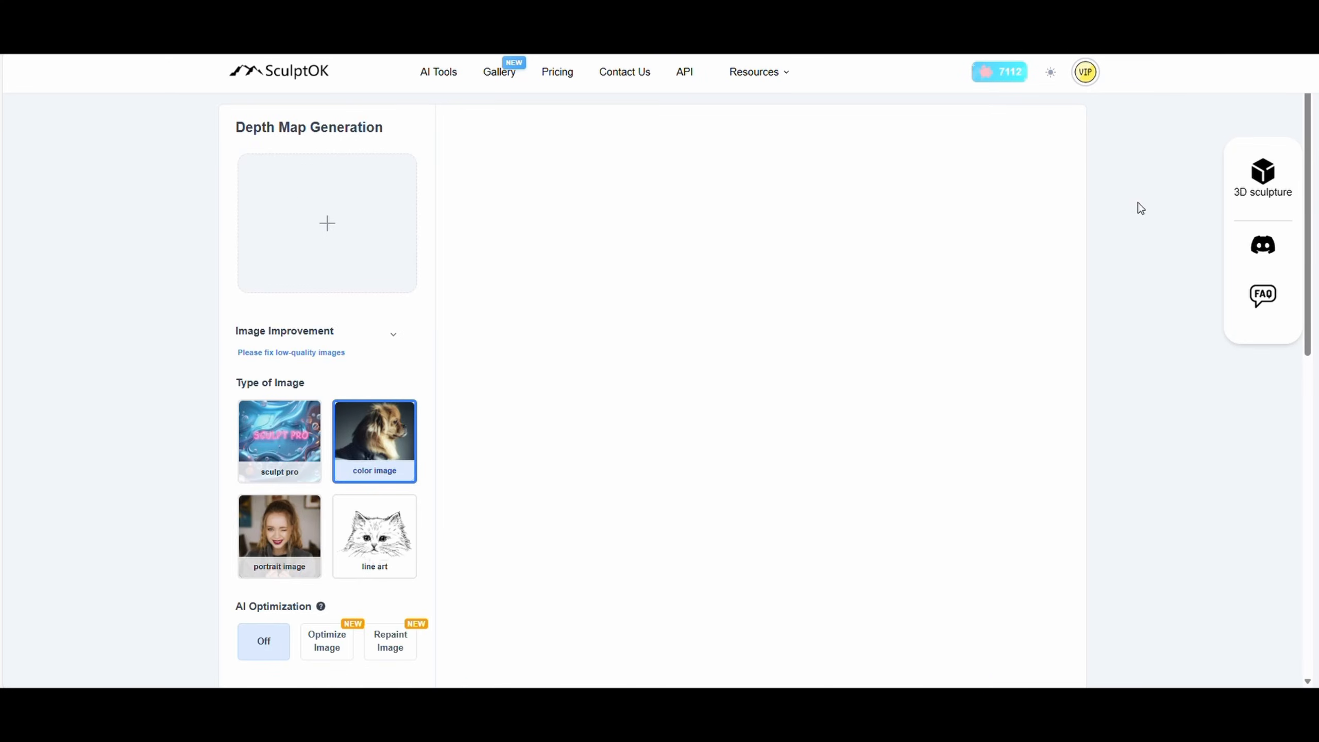
click(439, 83)
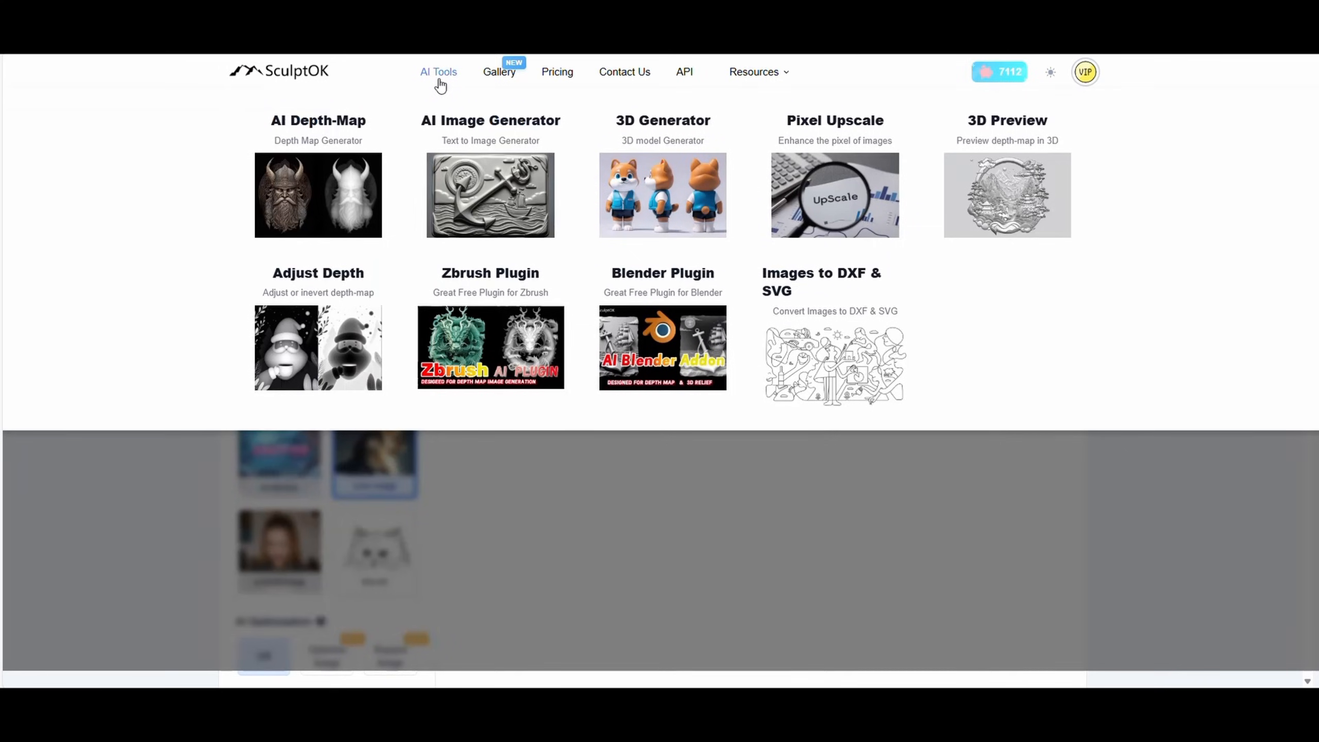
click(522, 195)
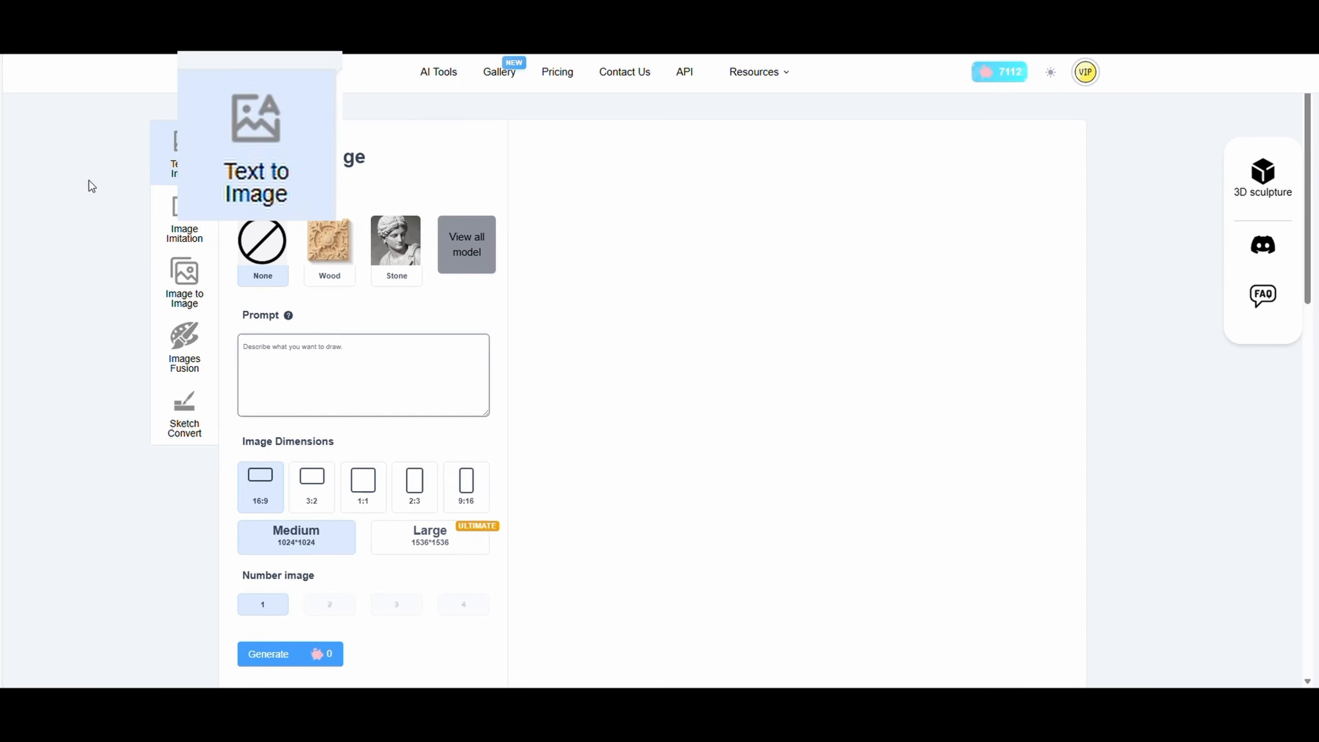
Step: Enter the image prompt "a rose flower with thorns"
click(334, 367)
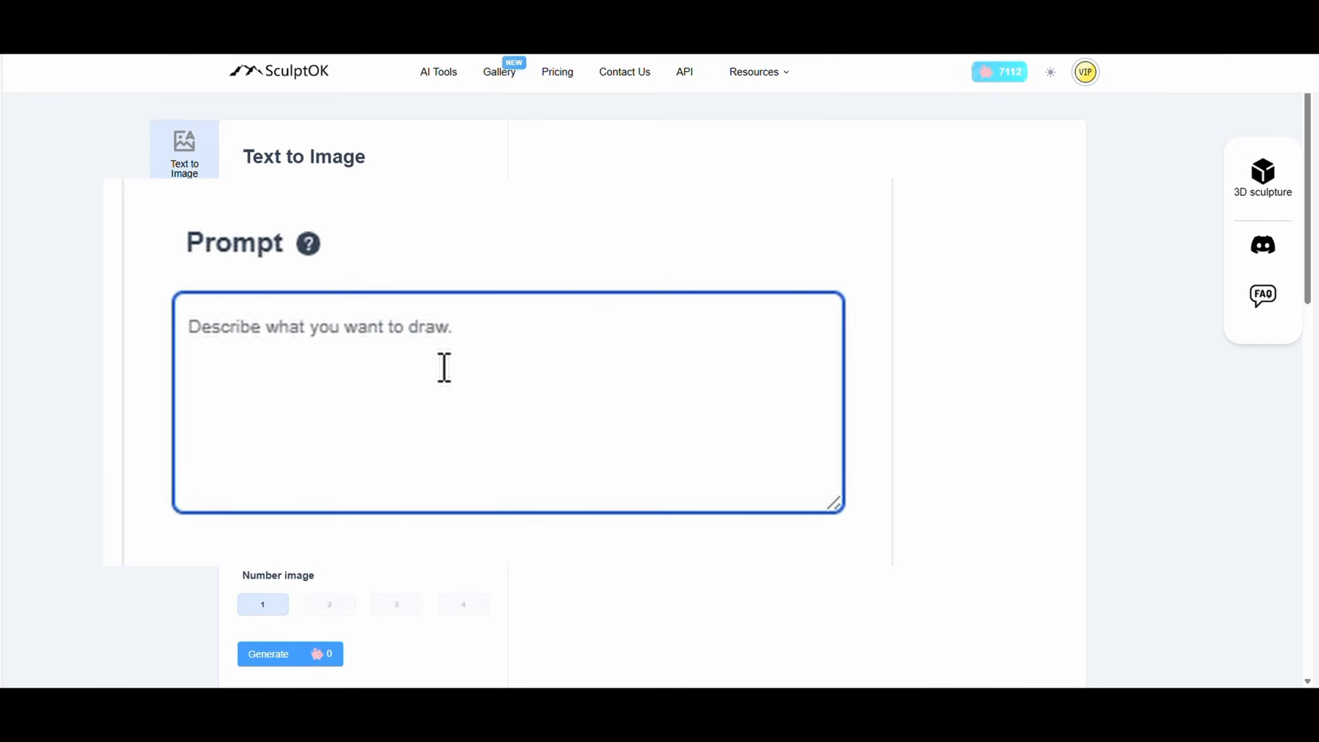
text(a rose b)
key(BackSpace)
text(f)
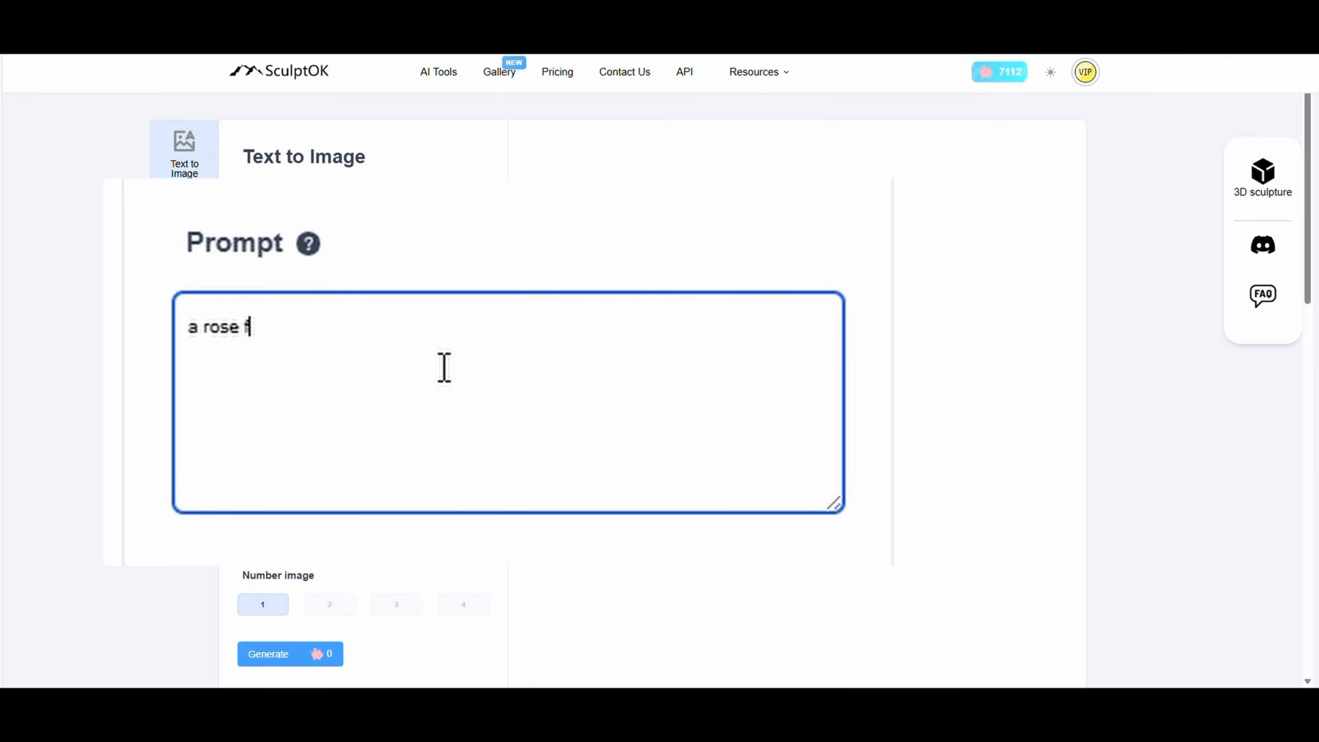
text(lower with th)
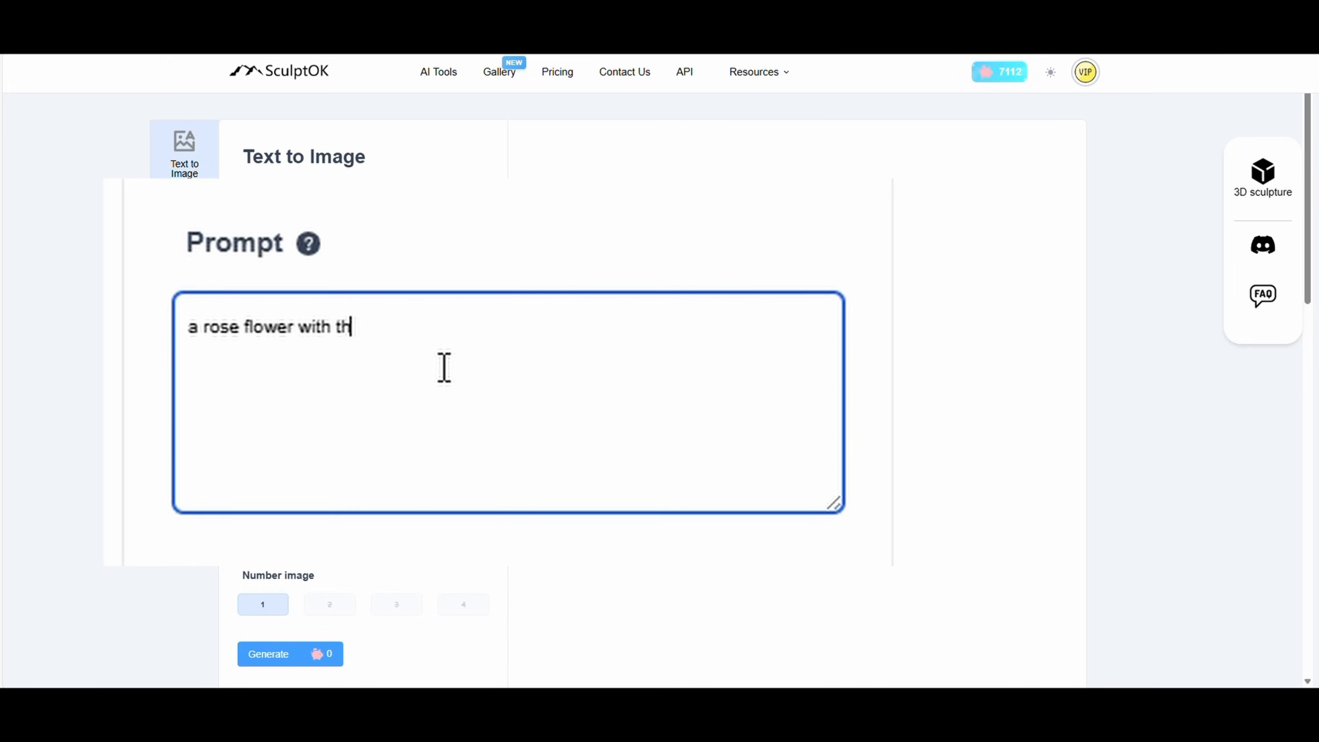
text(orns)
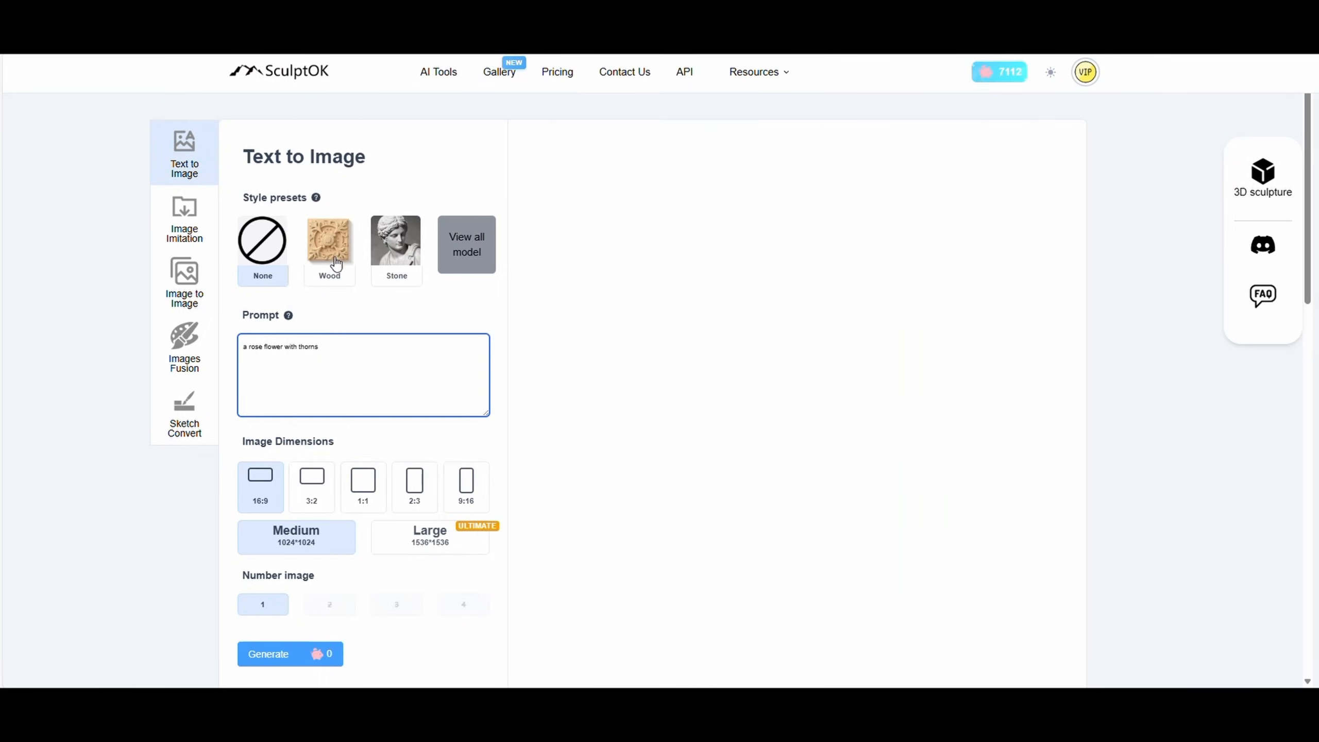
Step: Try the Wood and Stone style presets and browse the full collection of style models
click(336, 262)
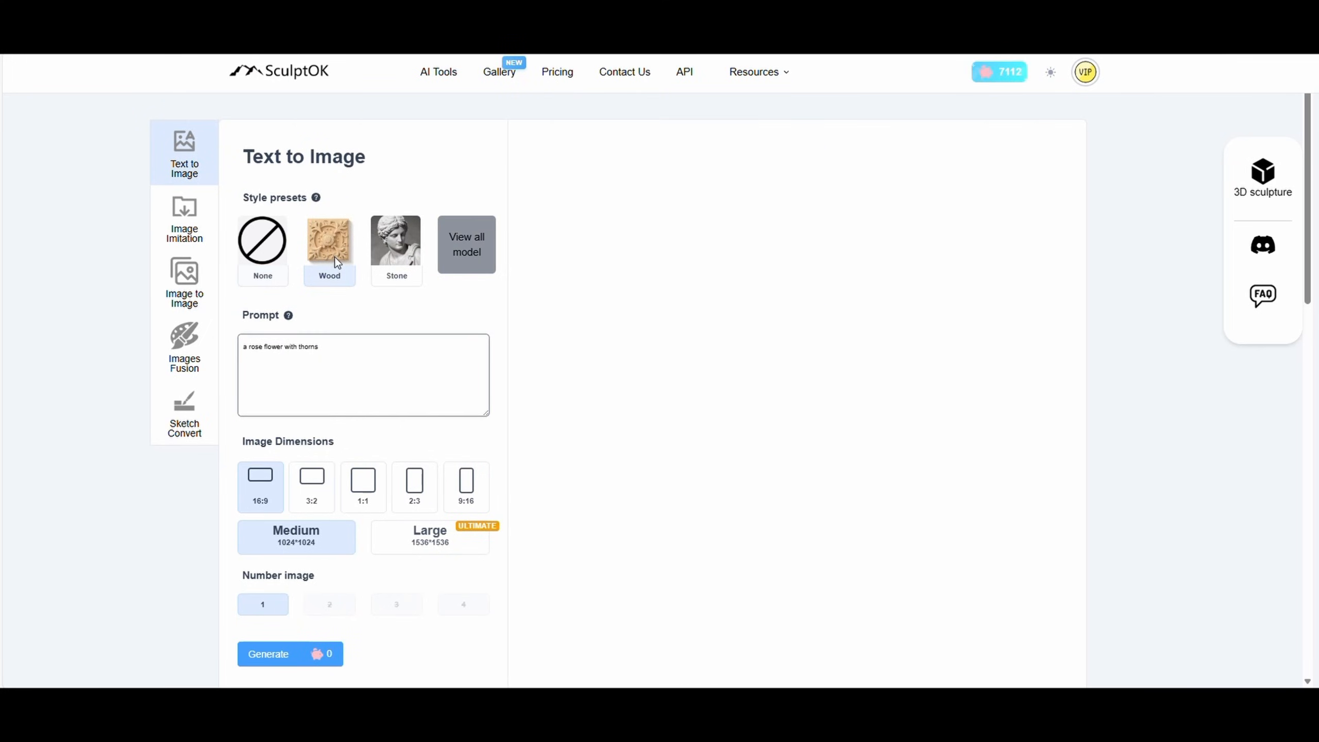
click(413, 251)
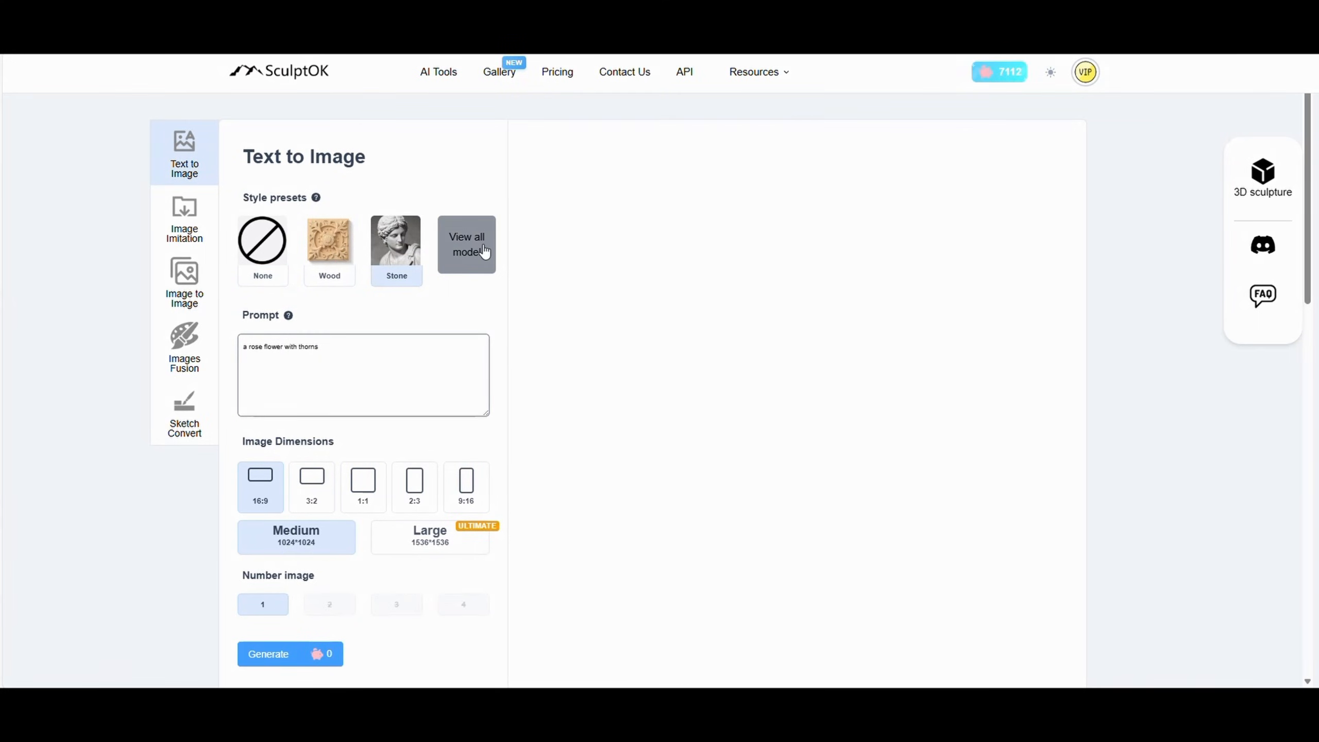
click(480, 255)
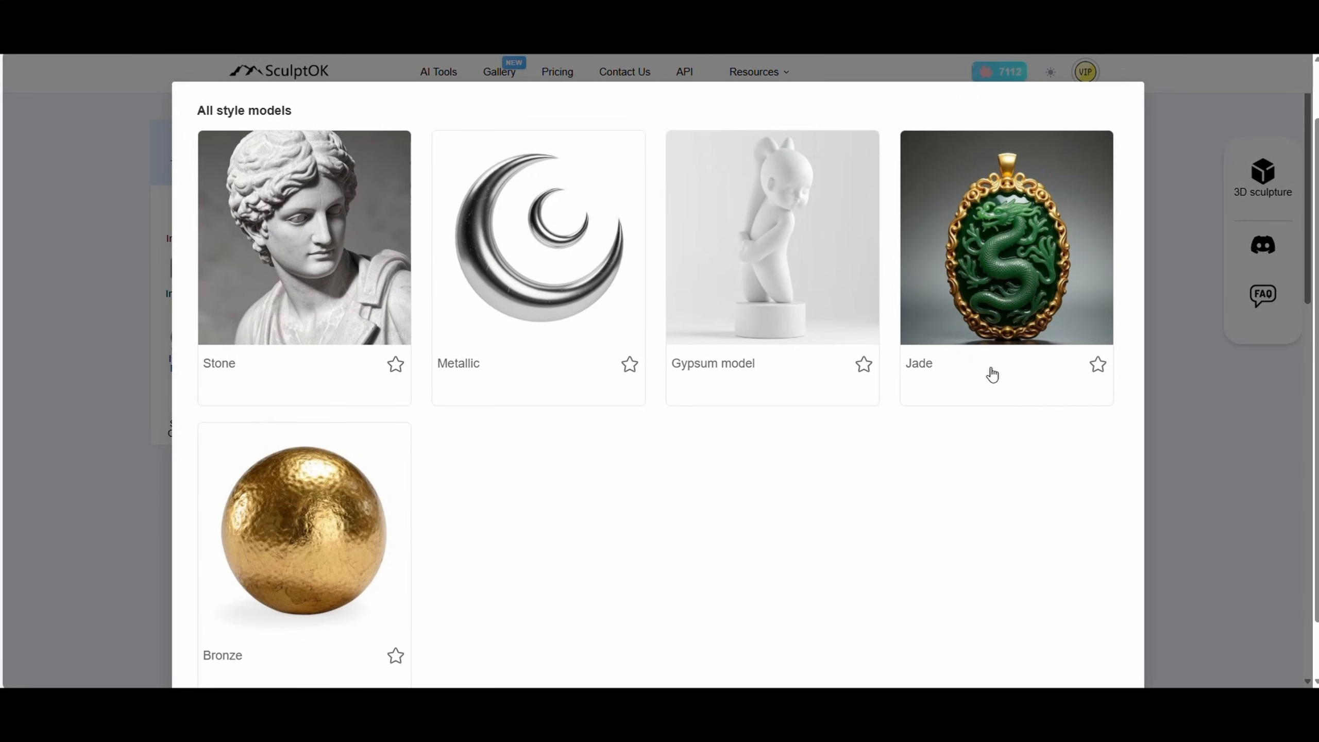
scroll(993, 373, down, 1)
click(68, 498)
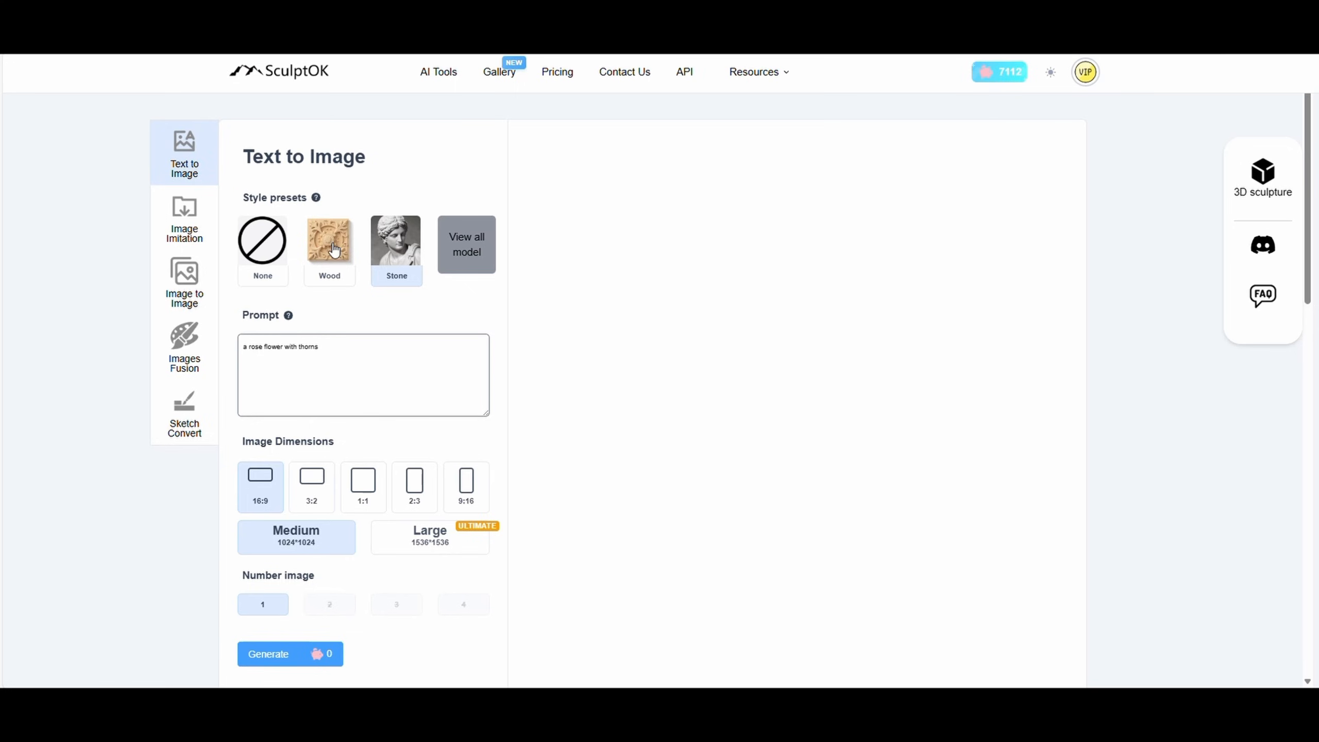
Step: Generate the image with the Wood style preset at a 1:1 ratio, and view the result's details
click(333, 250)
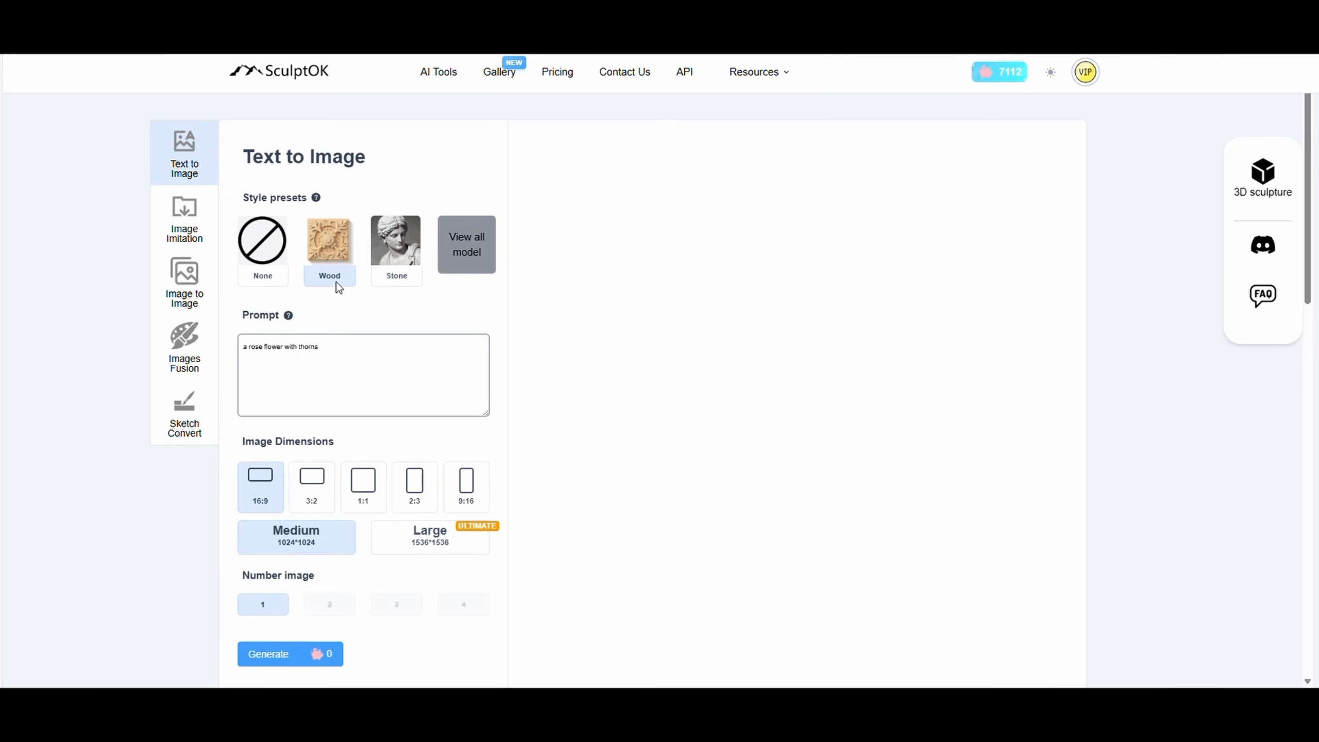
click(363, 484)
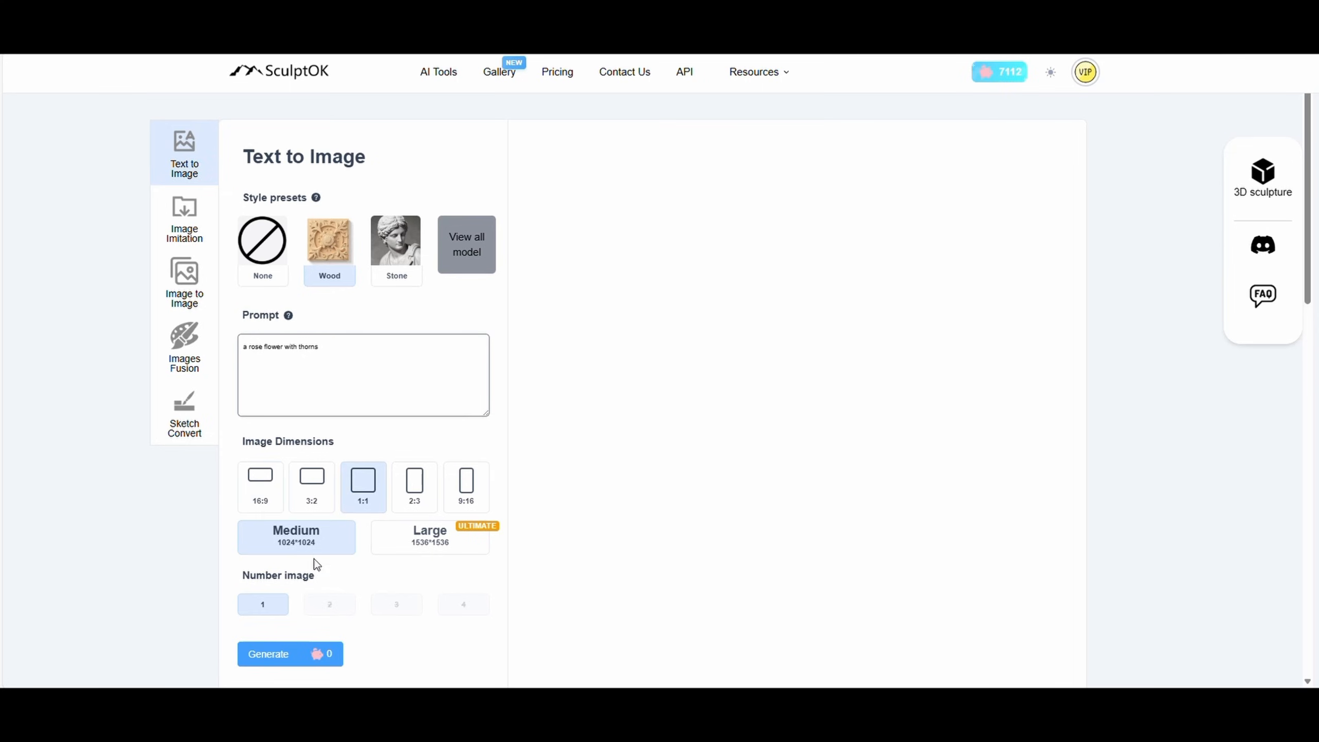
click(284, 654)
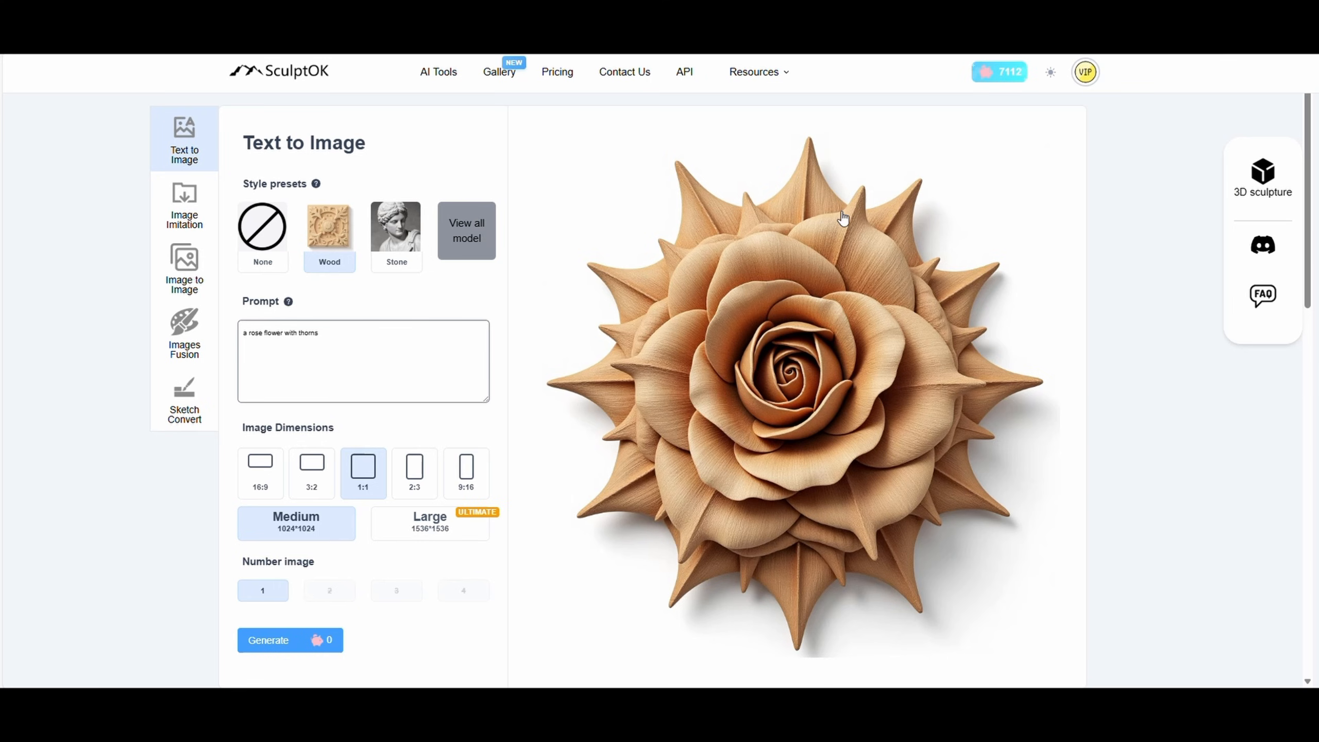
click(805, 332)
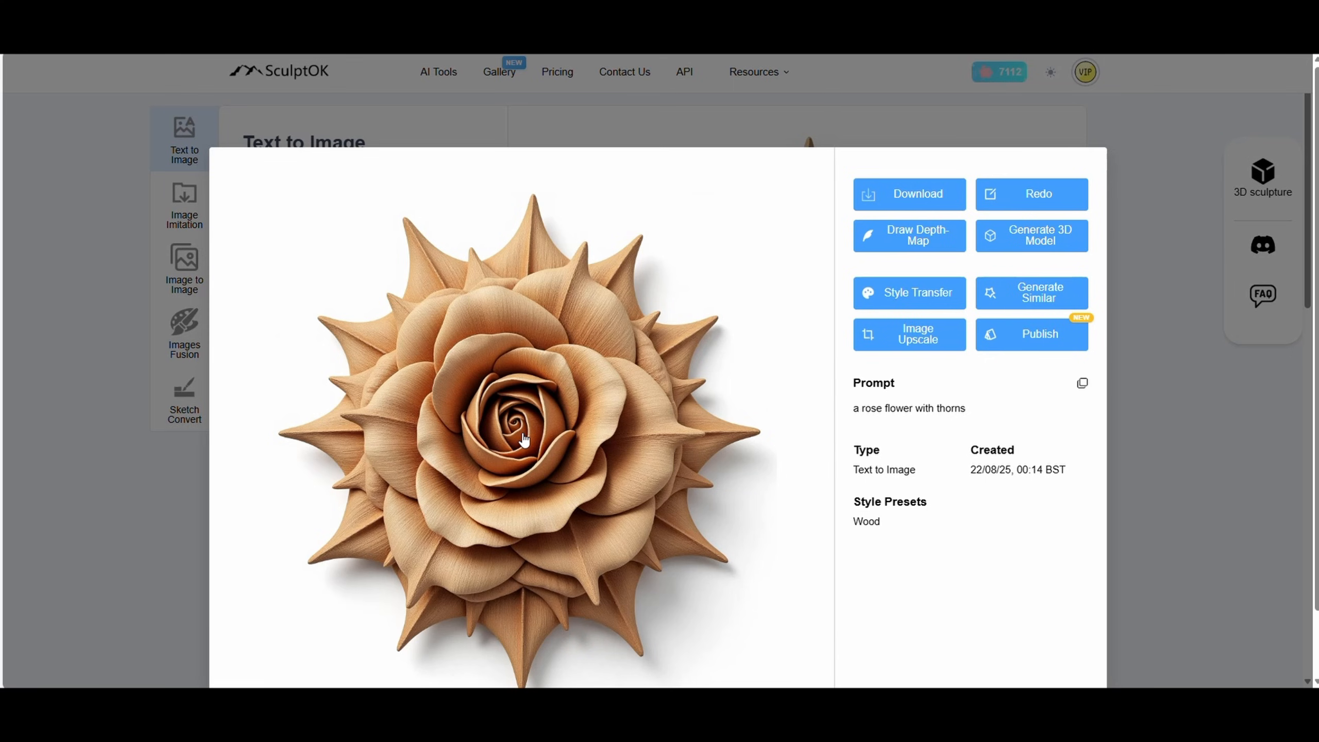
click(140, 513)
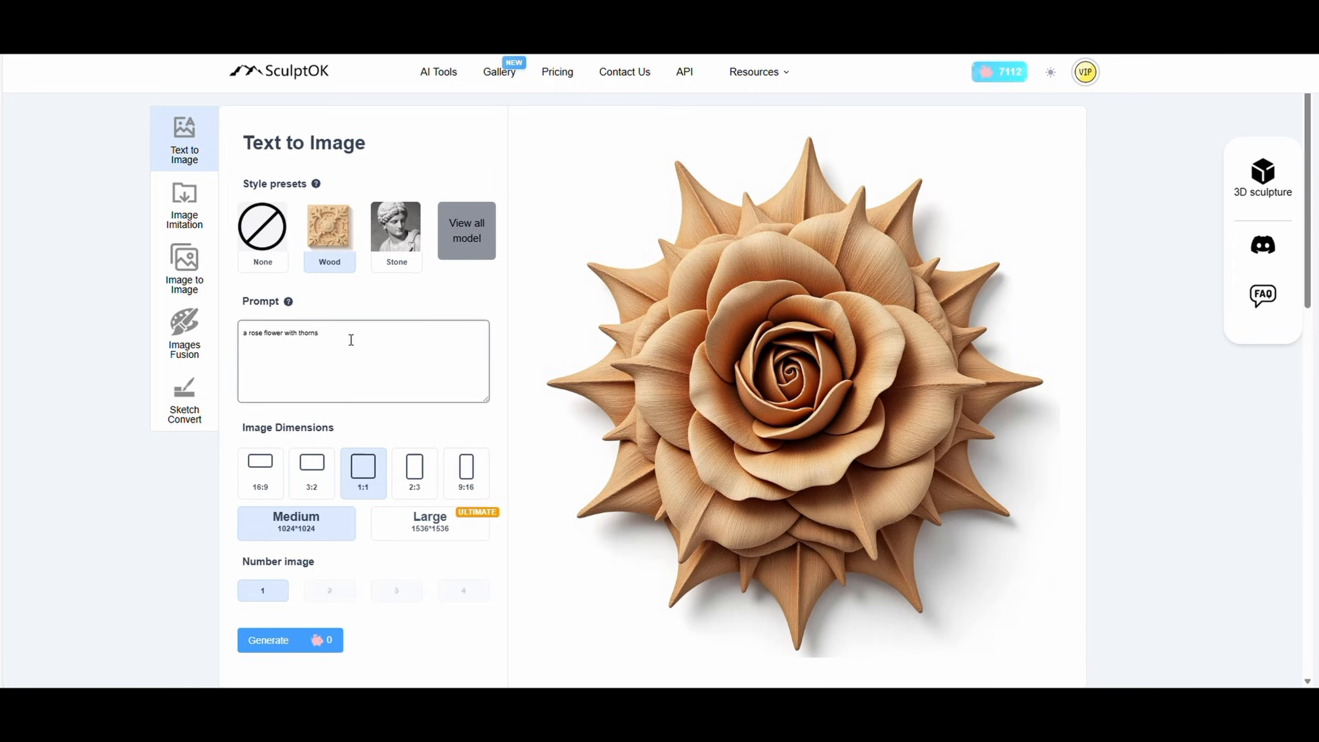
Step: Open the Image Imitation tool and inspect the details of the history image of the puppy in a coat and tie
click(184, 207)
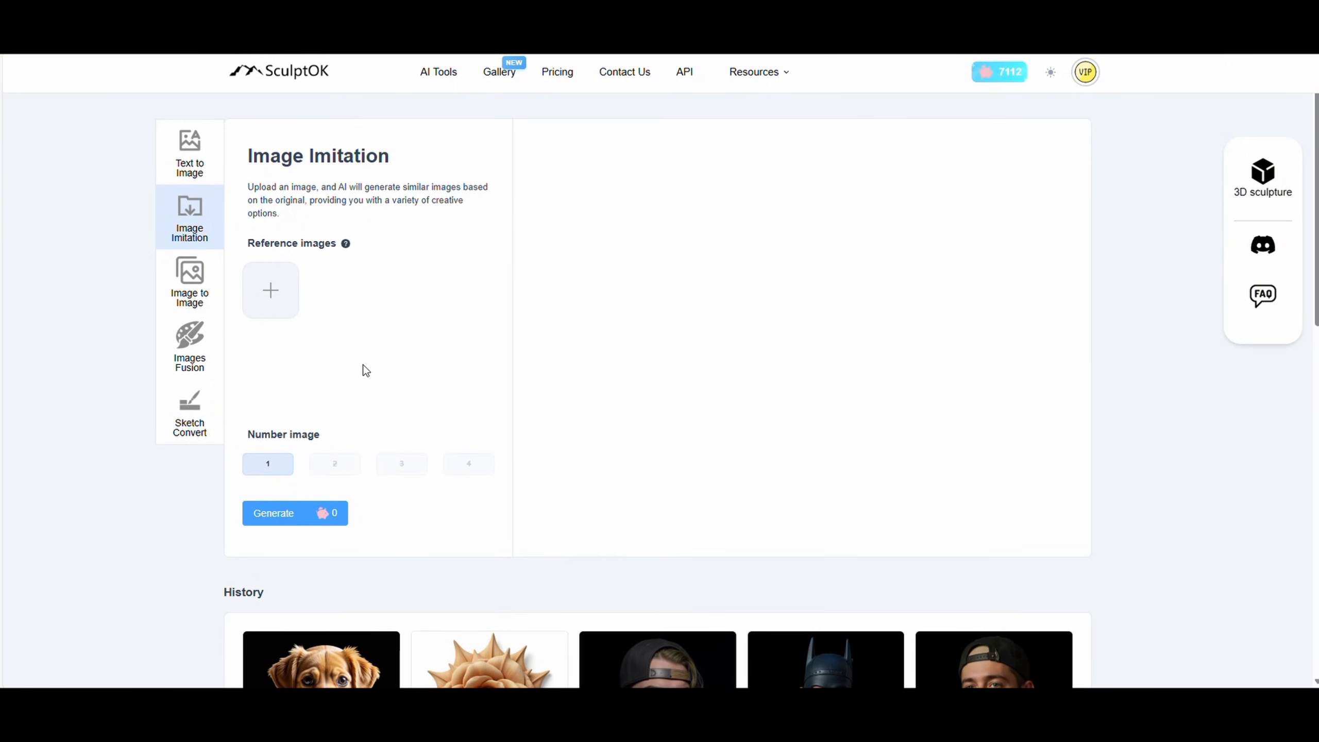
click(357, 670)
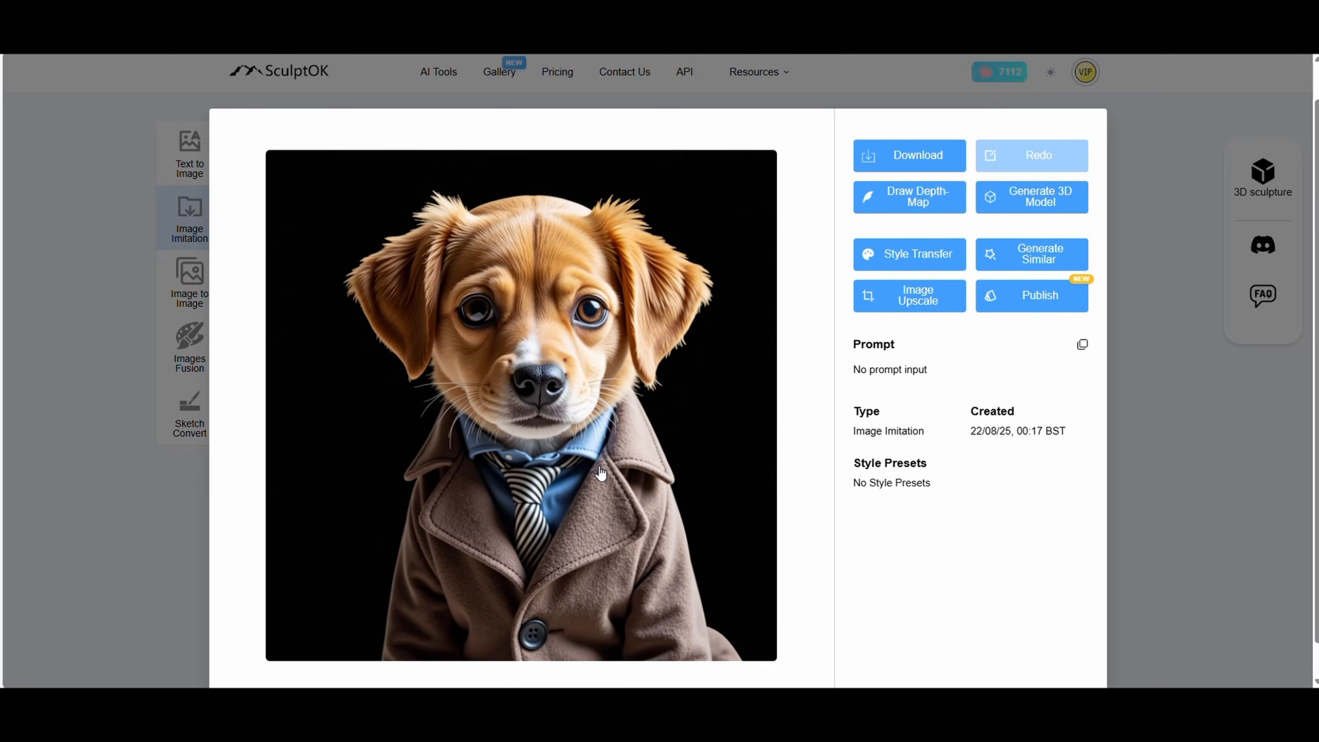
click(118, 392)
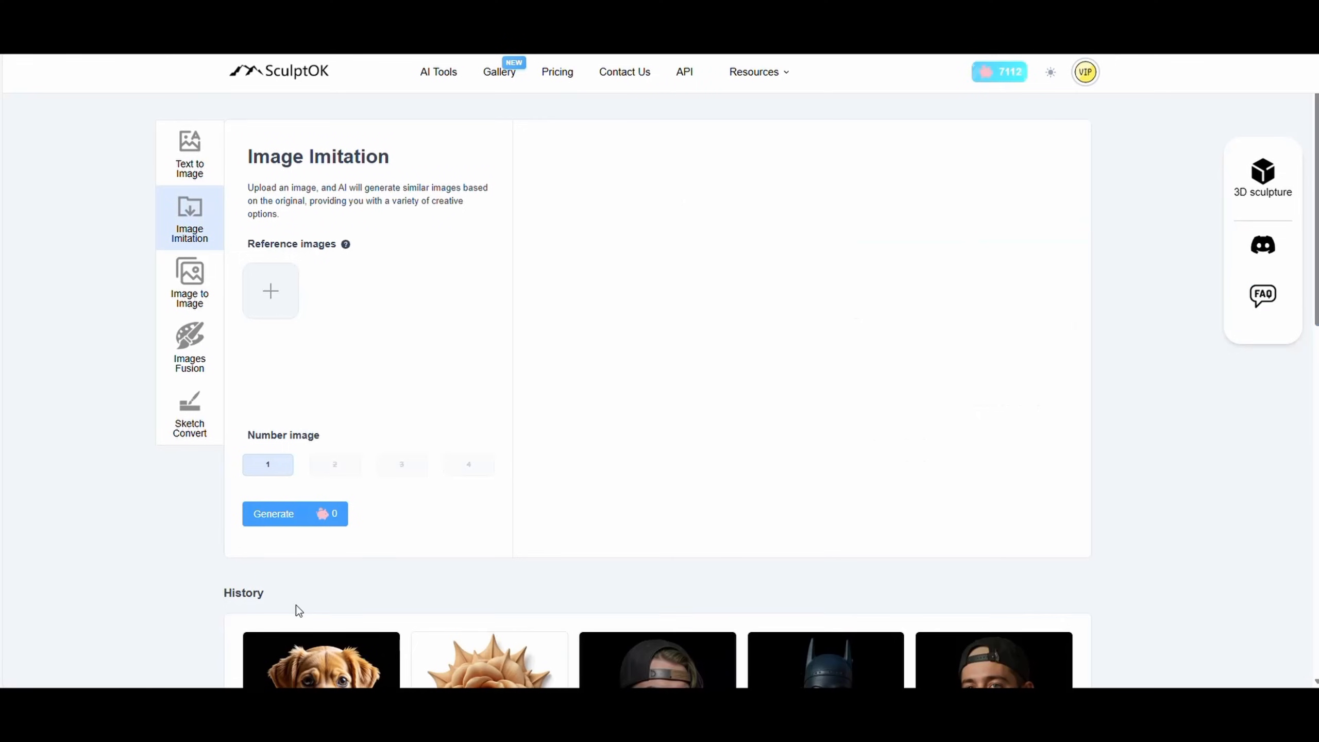
click(344, 671)
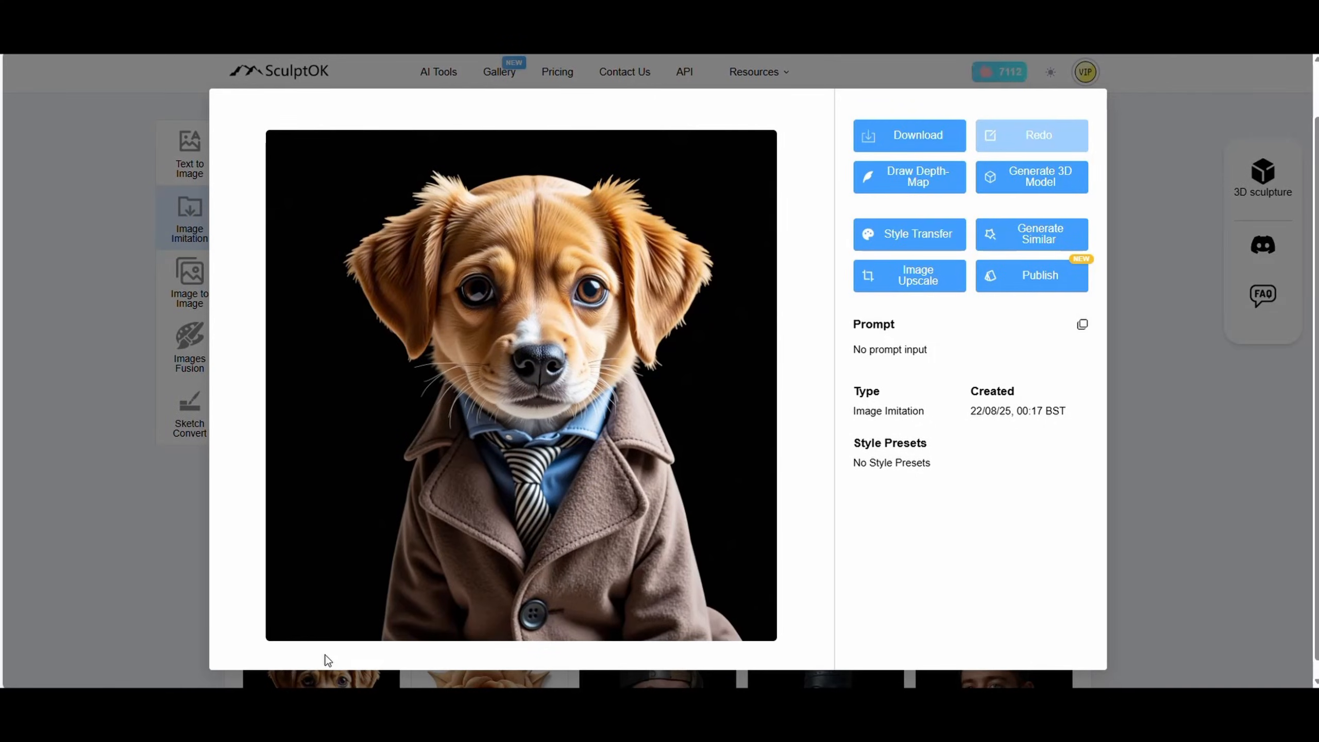
click(102, 433)
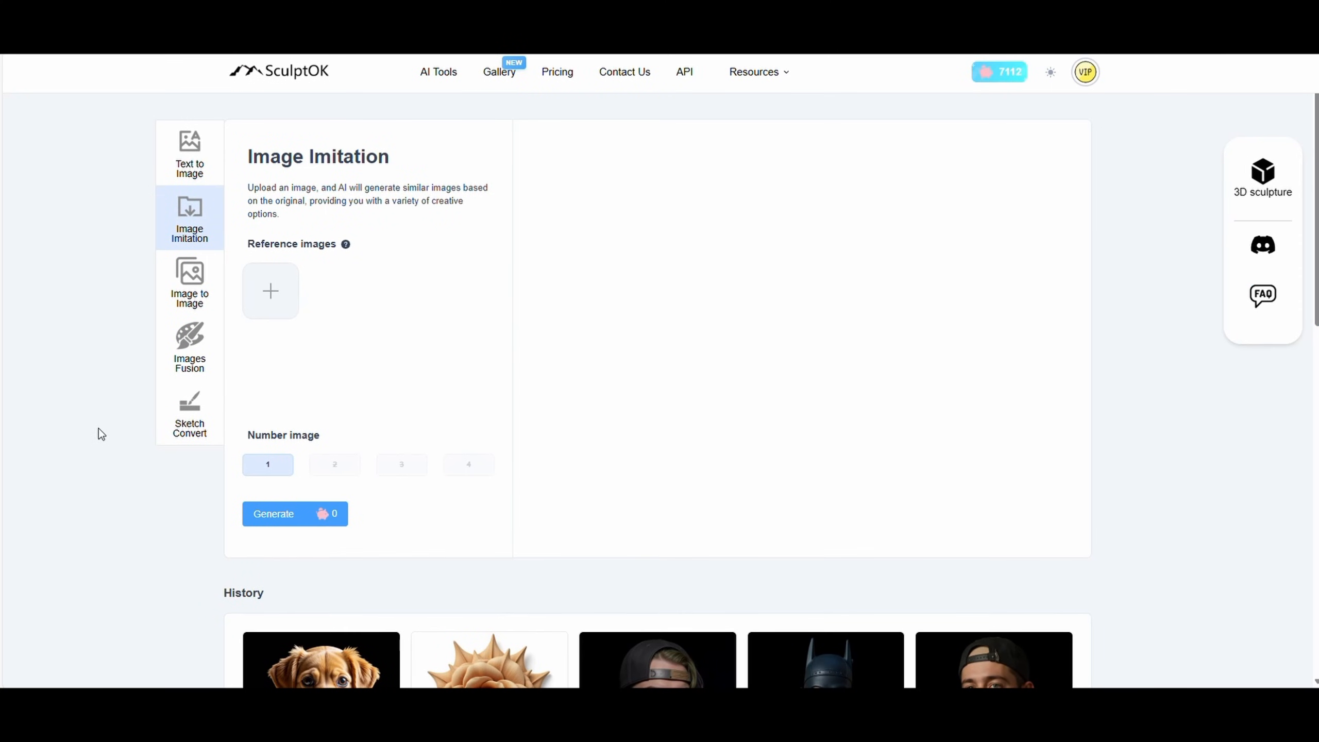
click(344, 658)
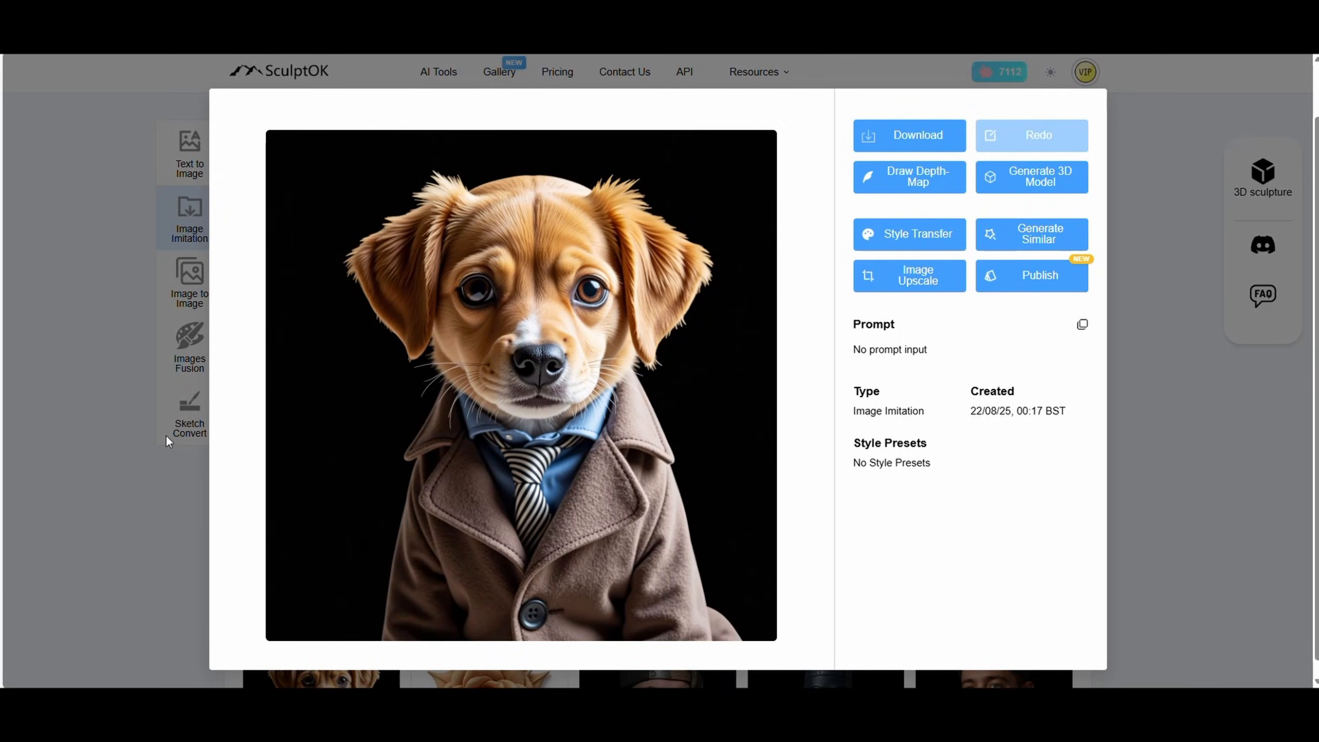
click(144, 438)
Step: Generate a version of the reference dog photo with the Image to Image tool using the Jade style model
click(189, 283)
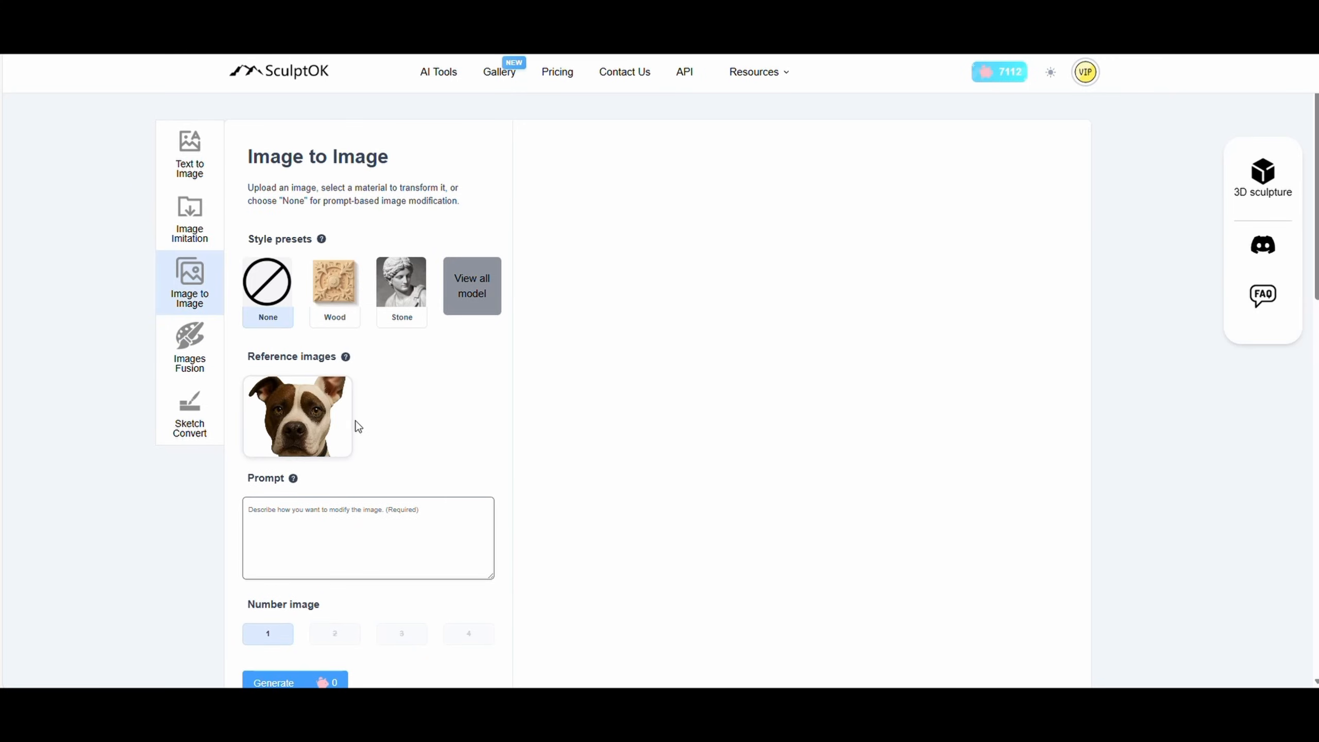
click(470, 286)
scroll(462, 402, down, 1)
scroll(631, 415, down, 1)
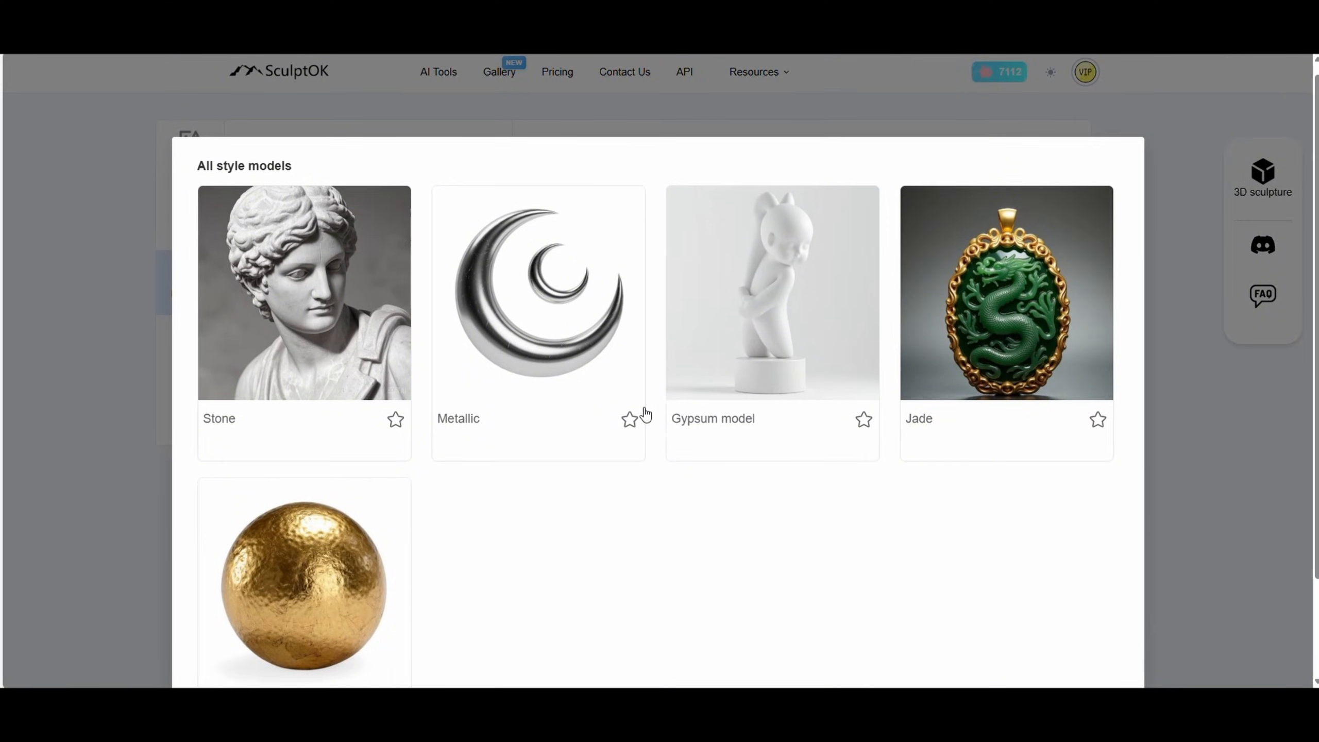
click(1003, 322)
scroll(529, 408, down, 1)
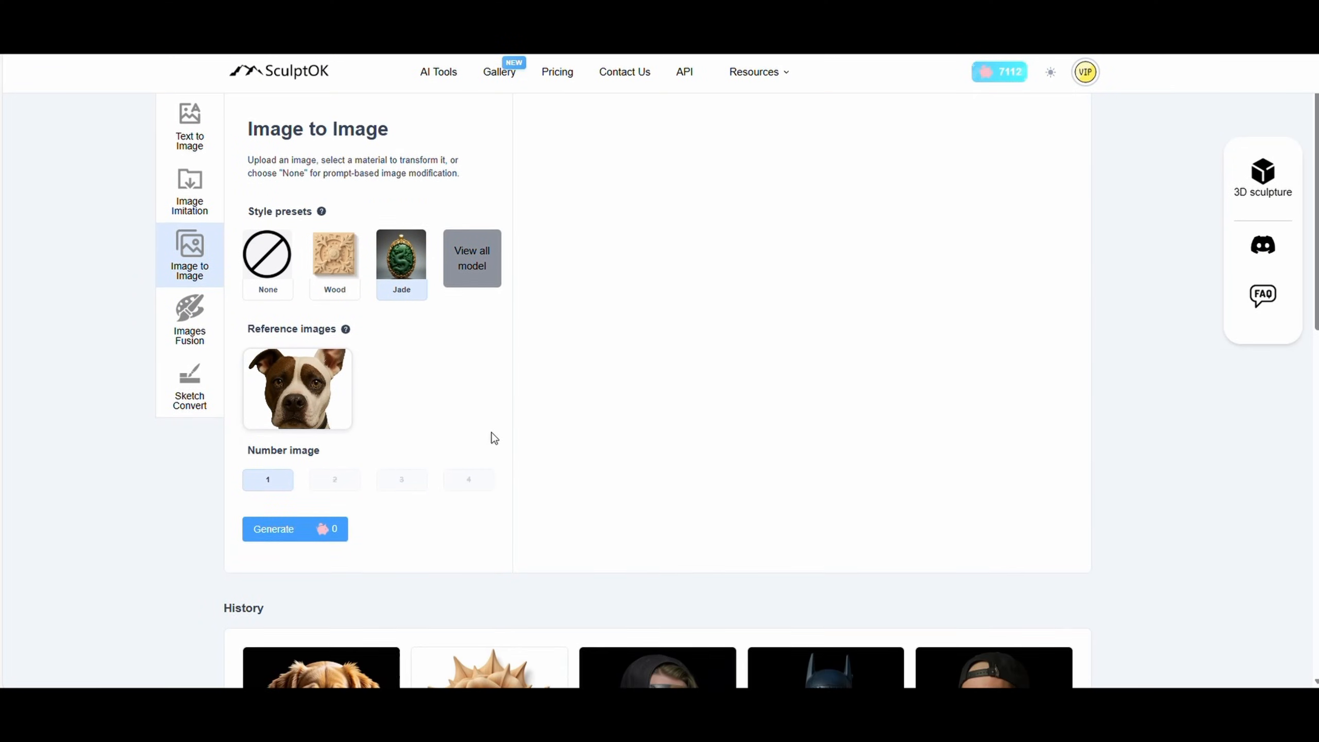
click(278, 529)
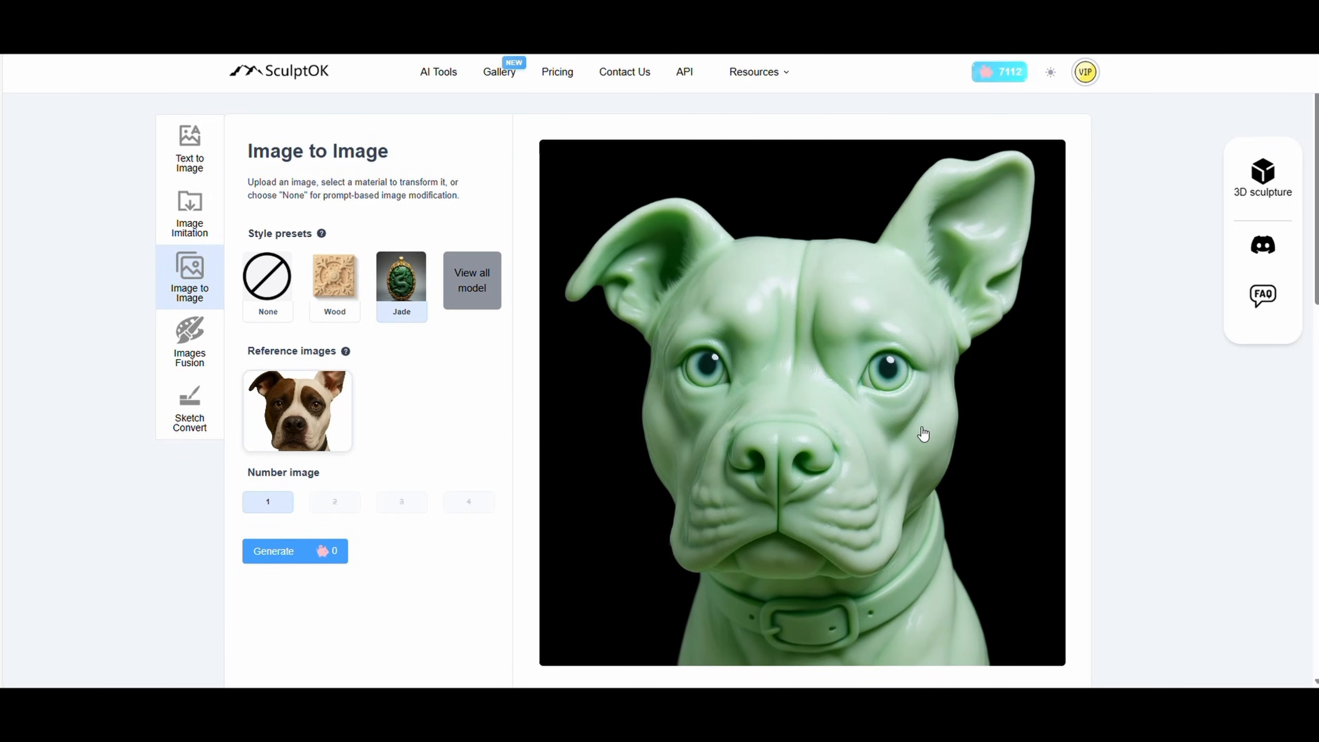
scroll(922, 434, down, 1)
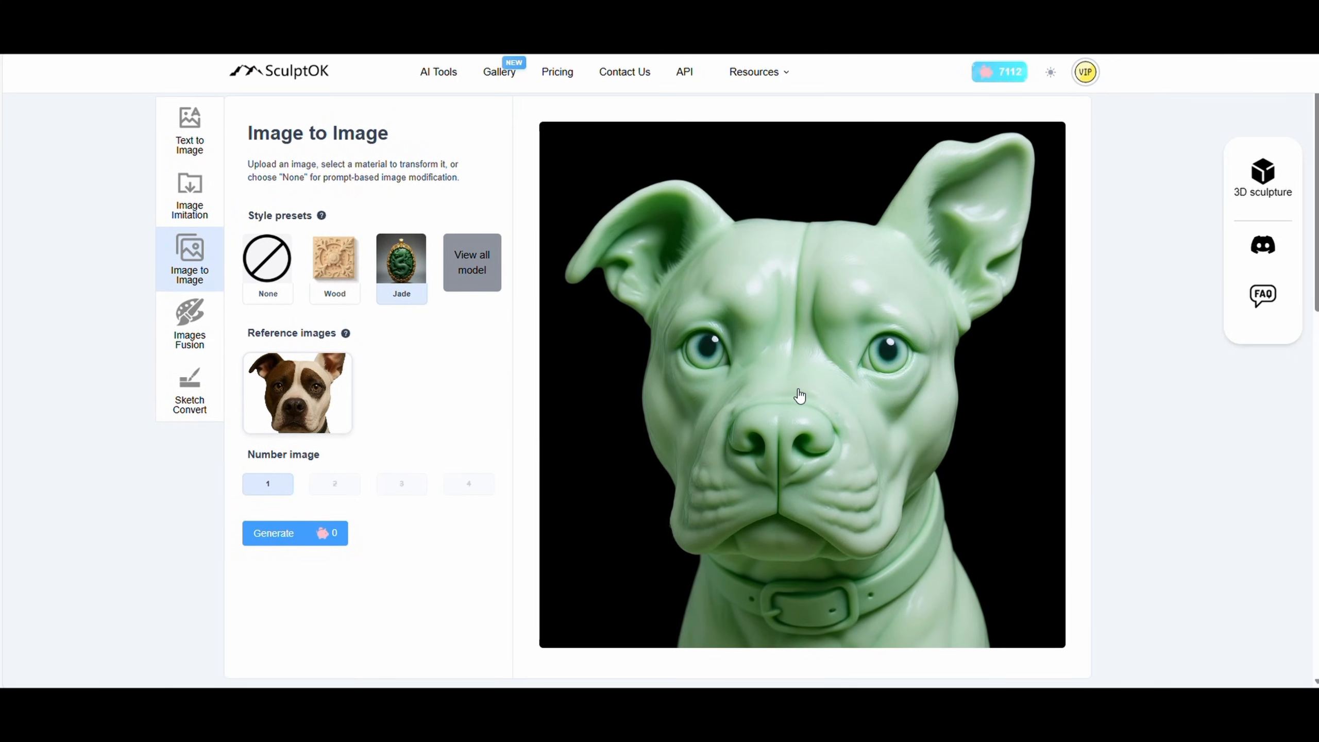
scroll(800, 396, up, 1)
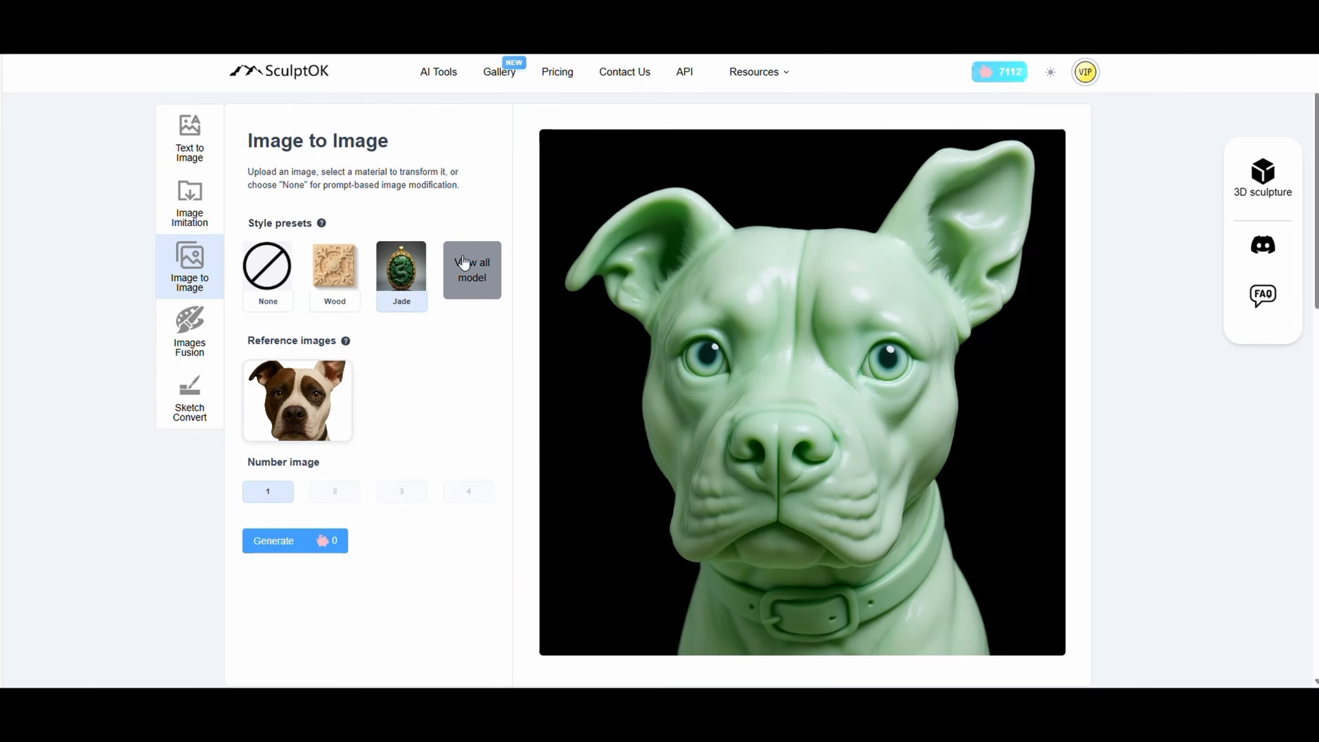
Step: Generate another version of the reference dog photo with the Wood style preset
click(341, 266)
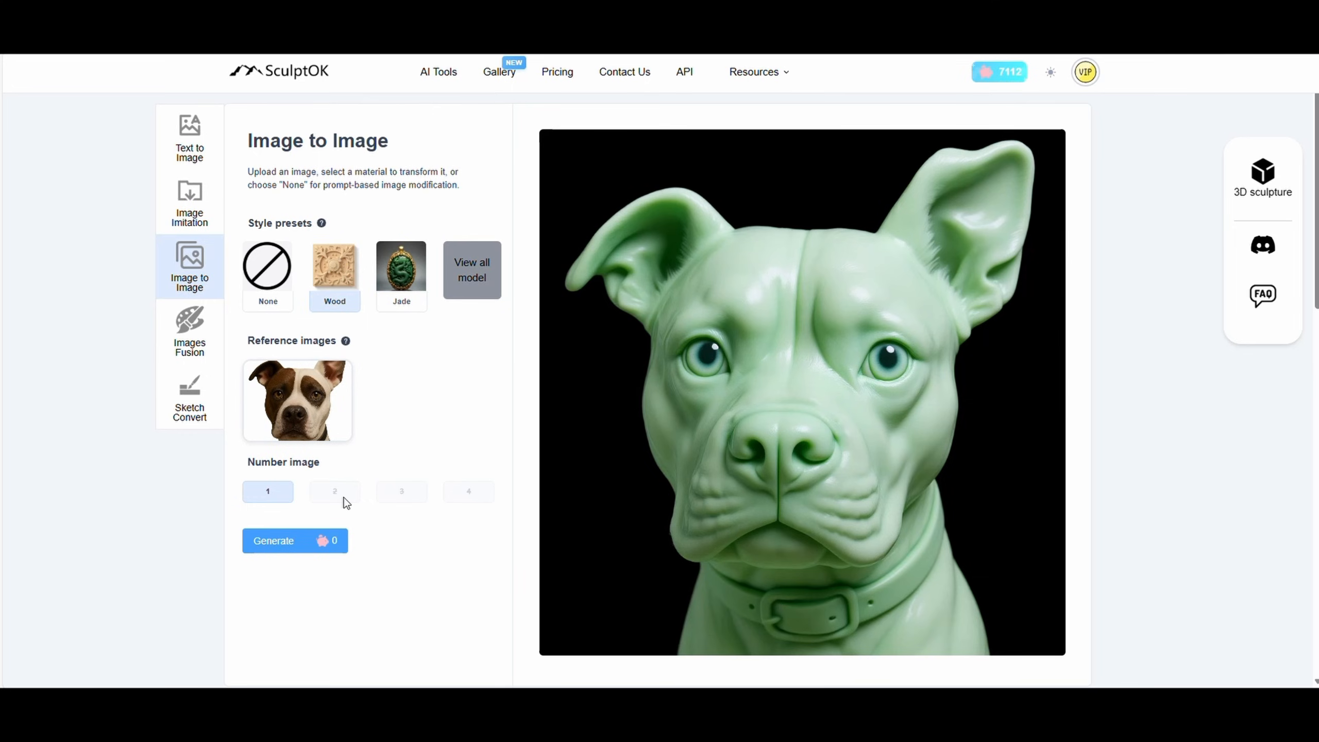
click(276, 541)
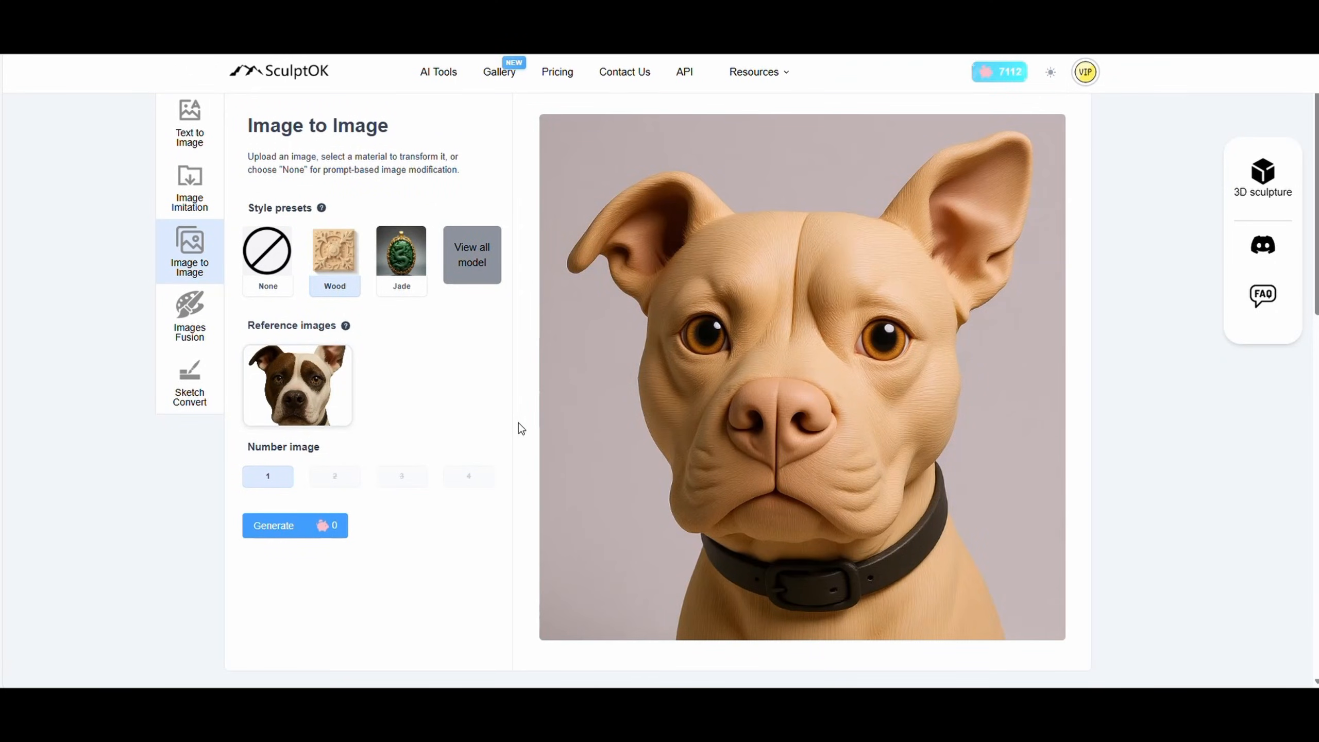
scroll(521, 428, up, 1)
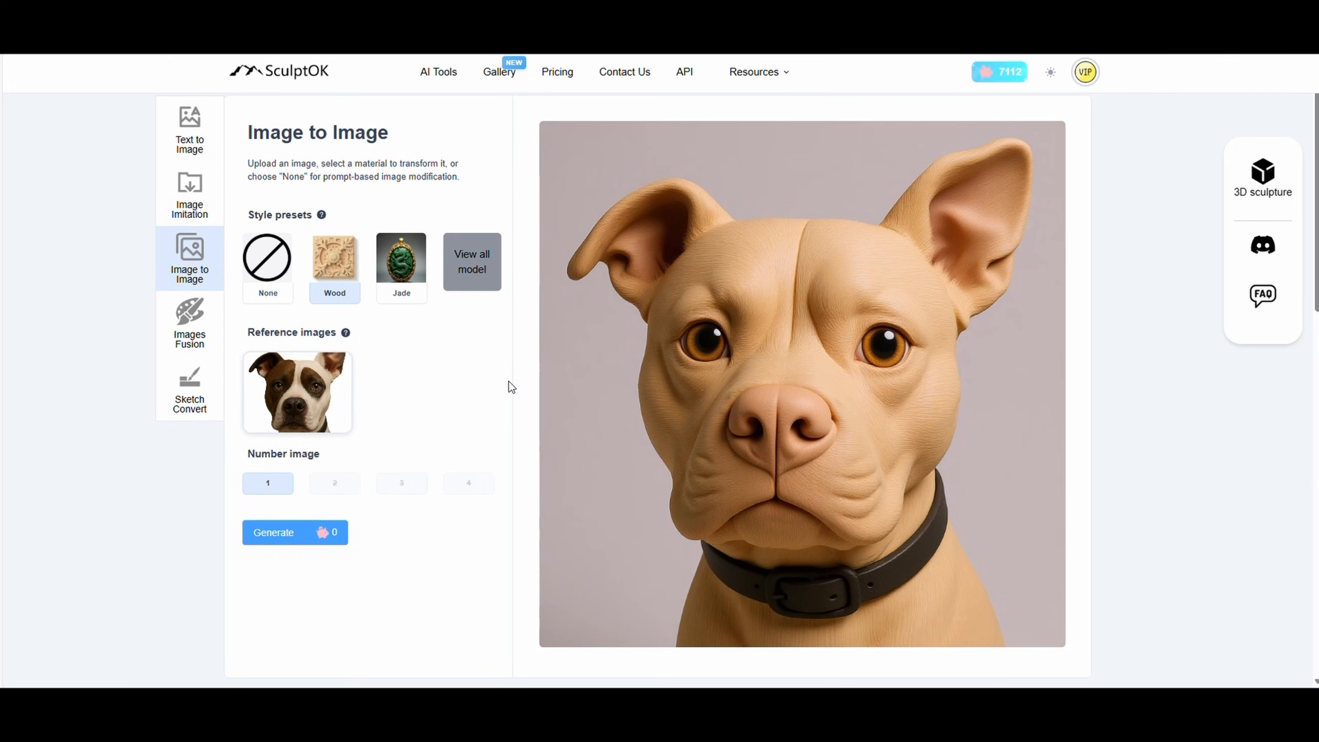
scroll(511, 384, down, 1)
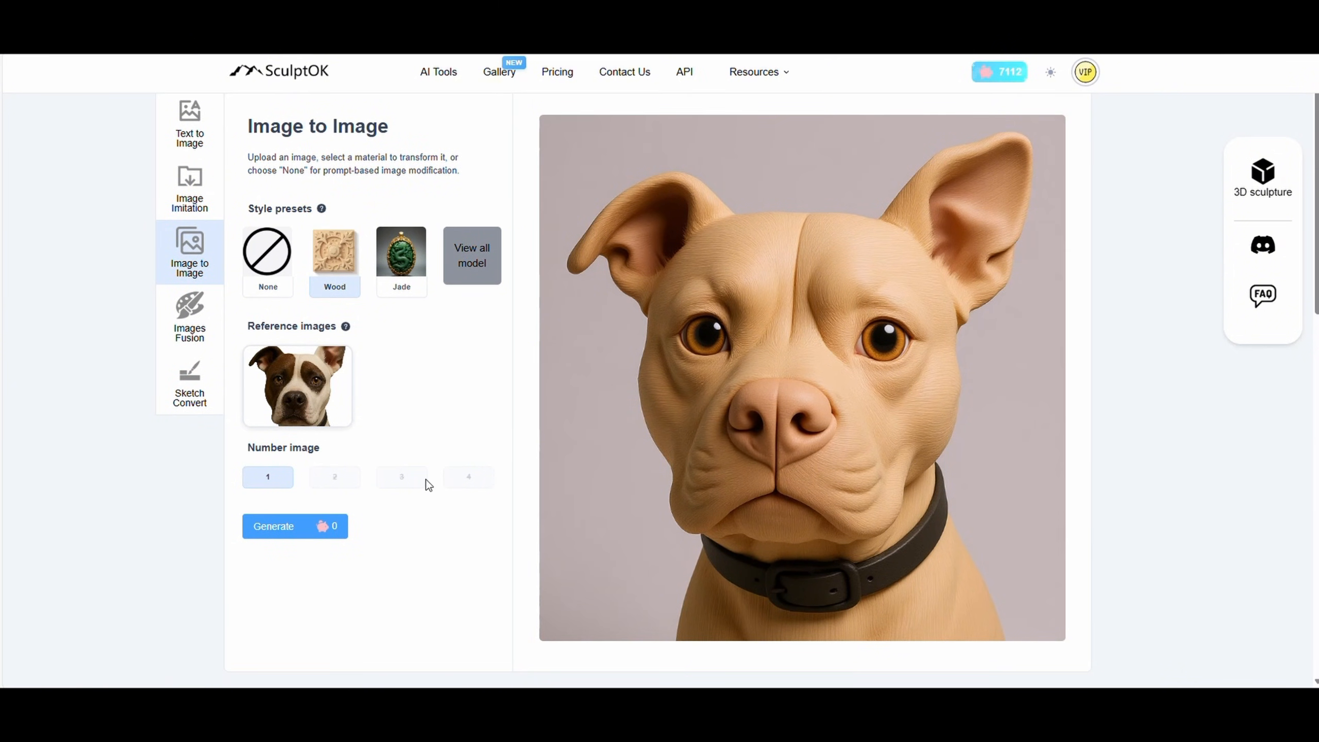
scroll(549, 398, up, 1)
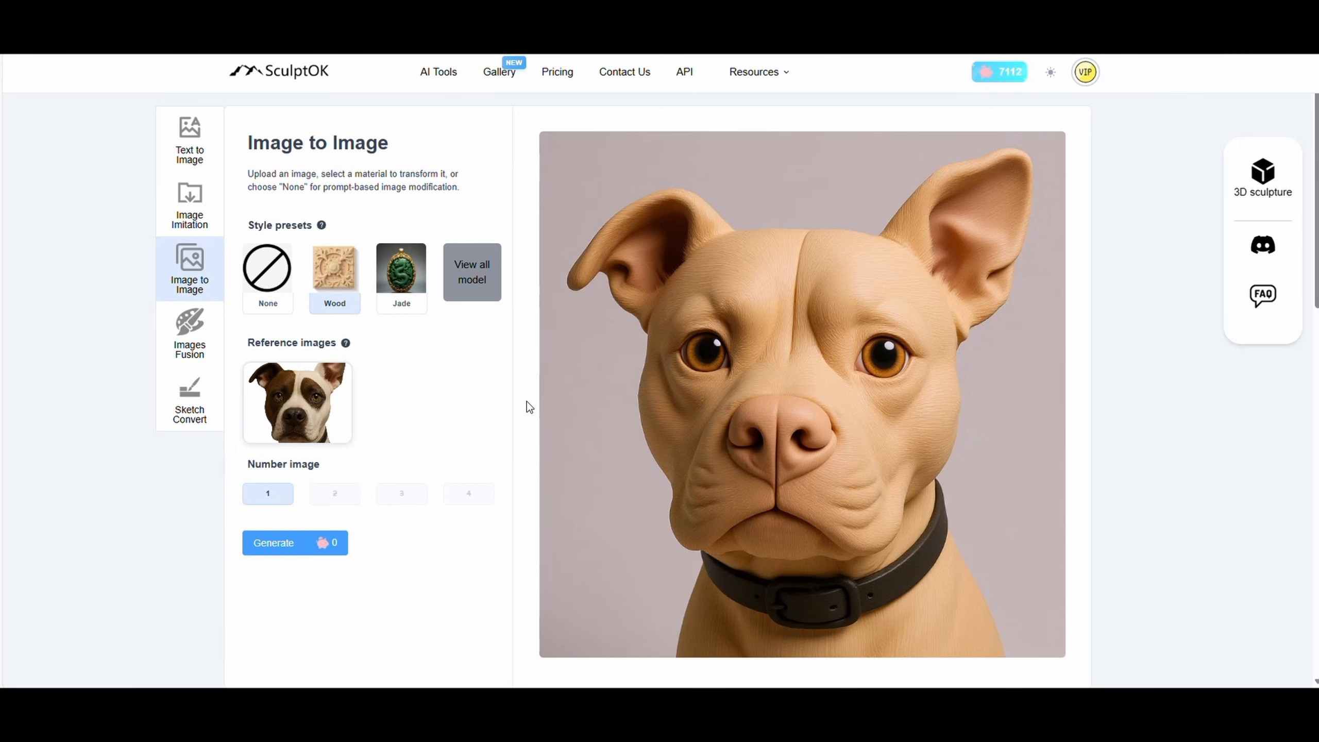
Step: Fuse the Batman-costume child and coated puppy images with the Images Fusion tool, and view the result's details
click(188, 333)
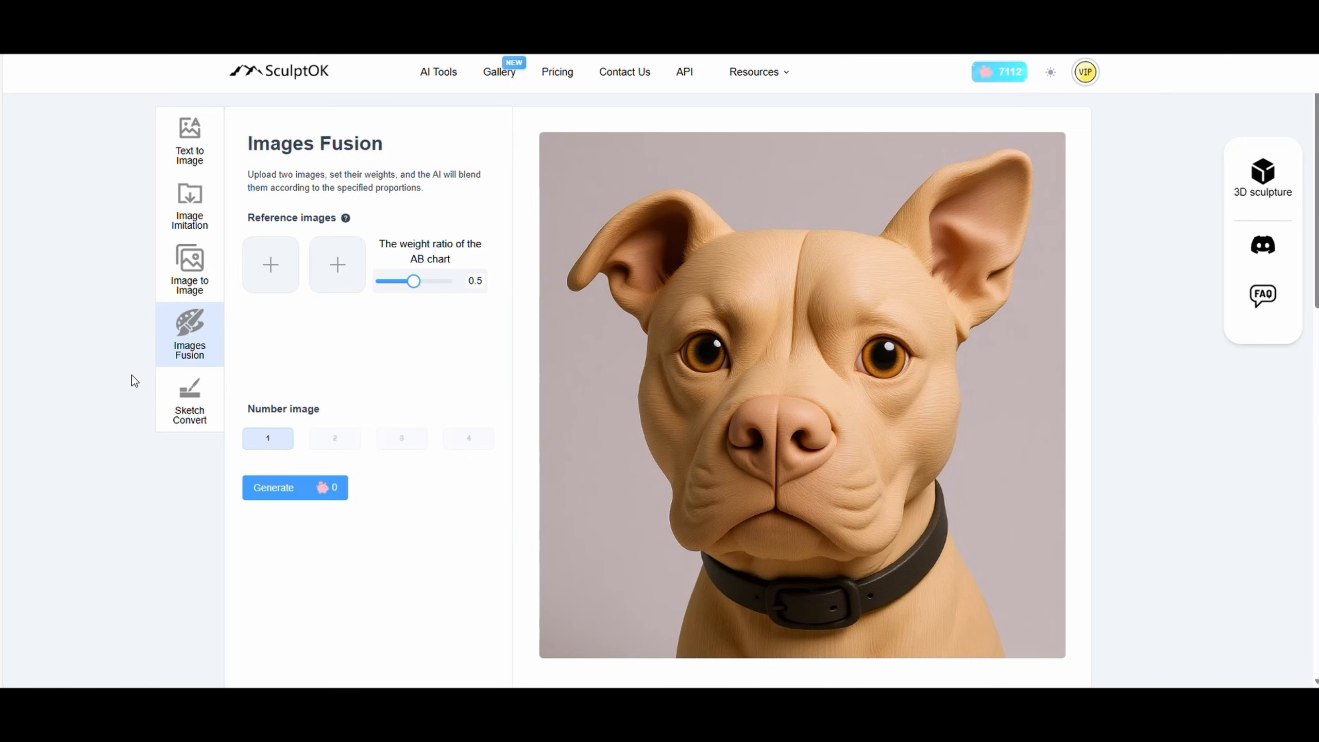
click(270, 265)
mouse_move(314, 292)
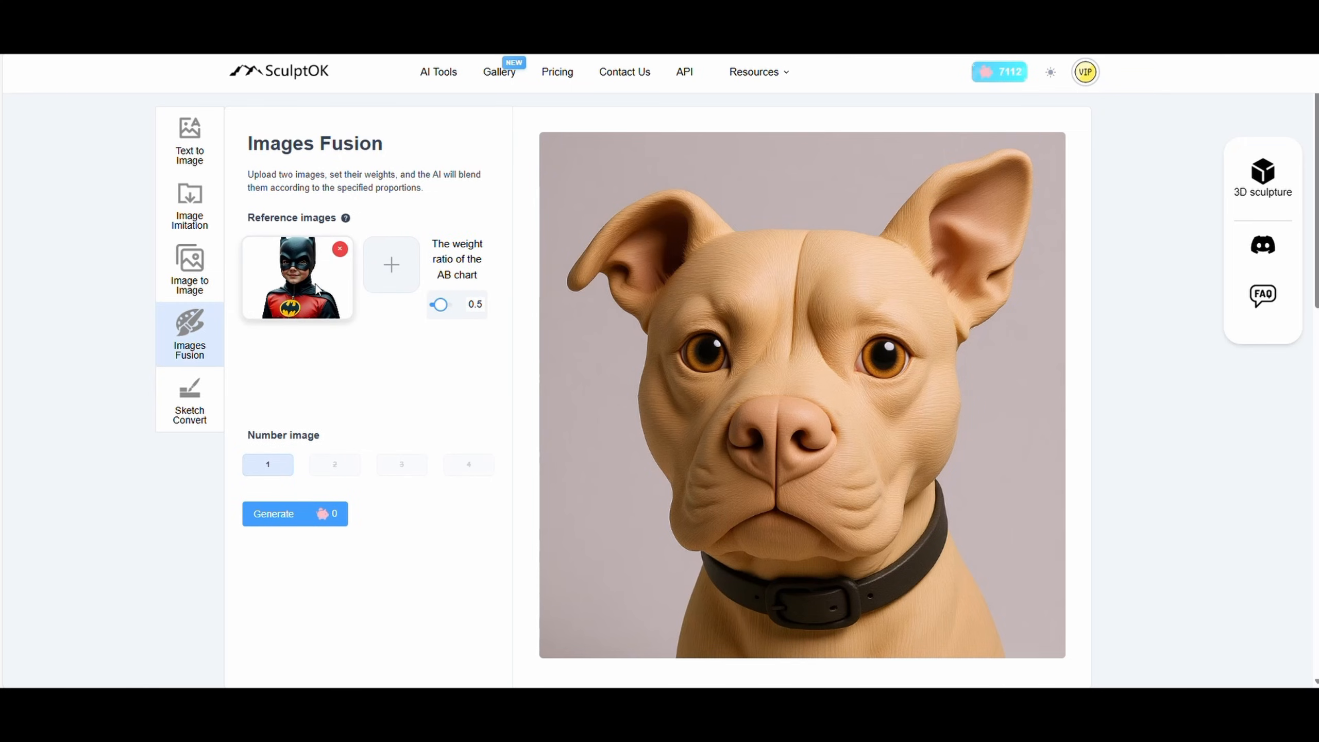
click(403, 267)
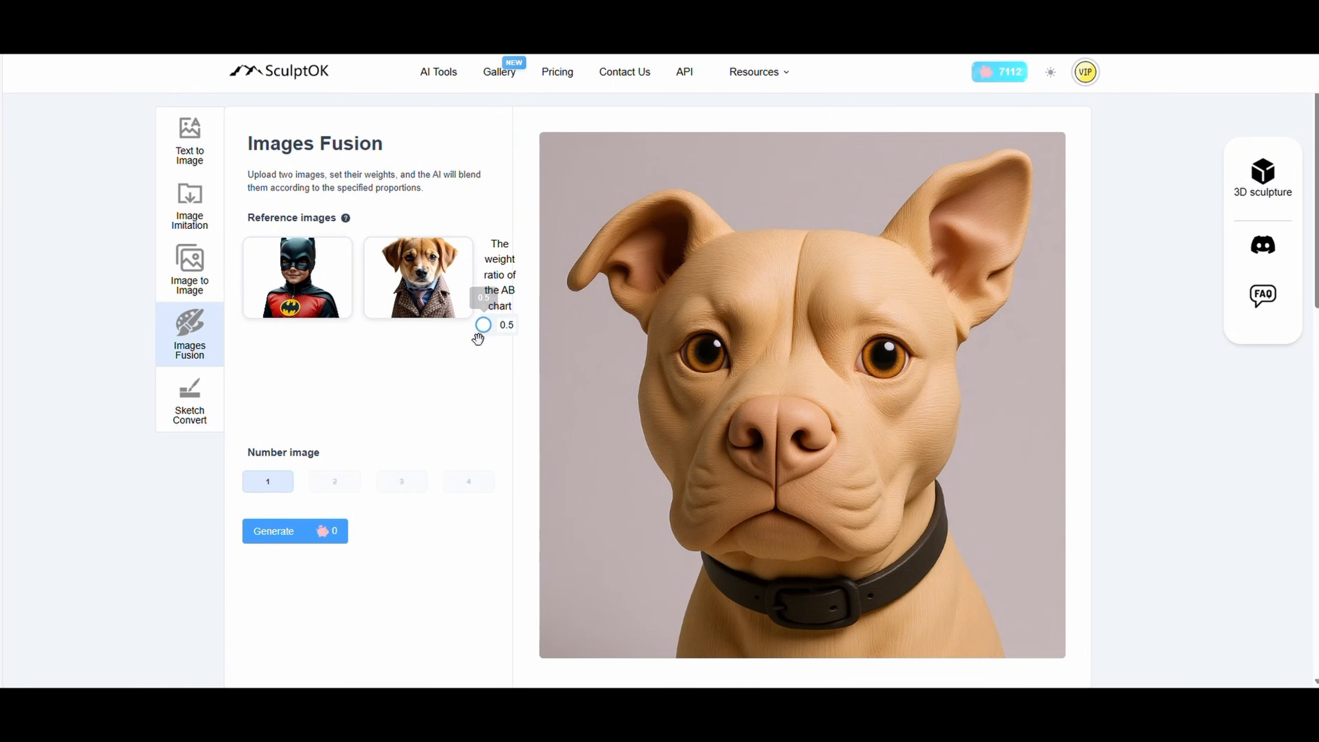
click(286, 543)
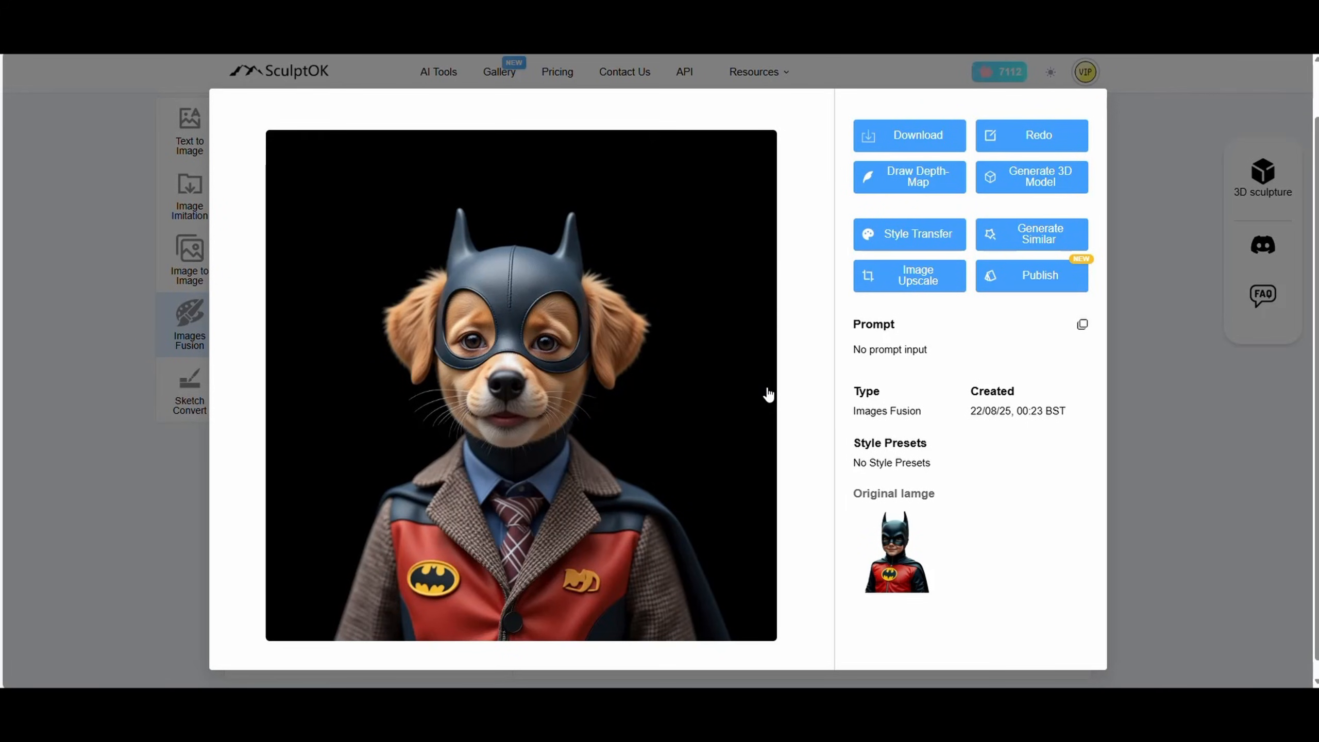
click(135, 502)
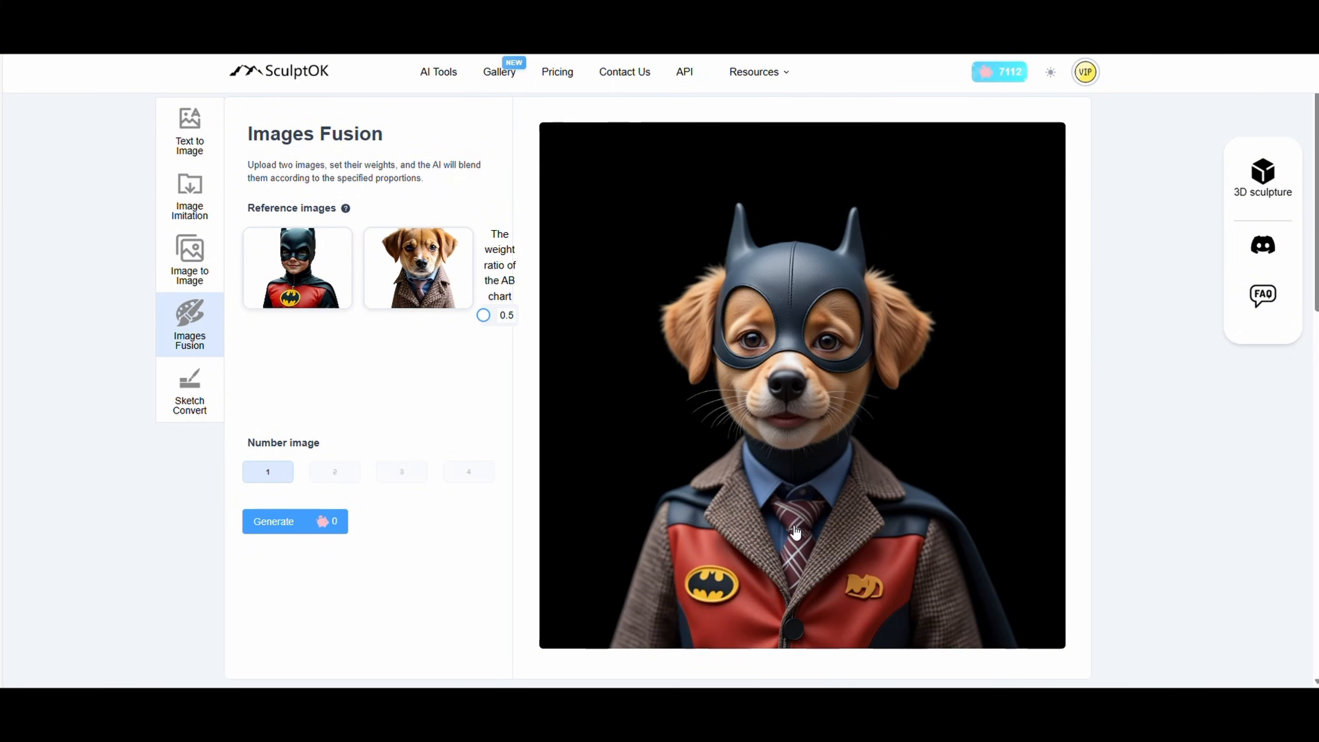
scroll(725, 586, down, 1)
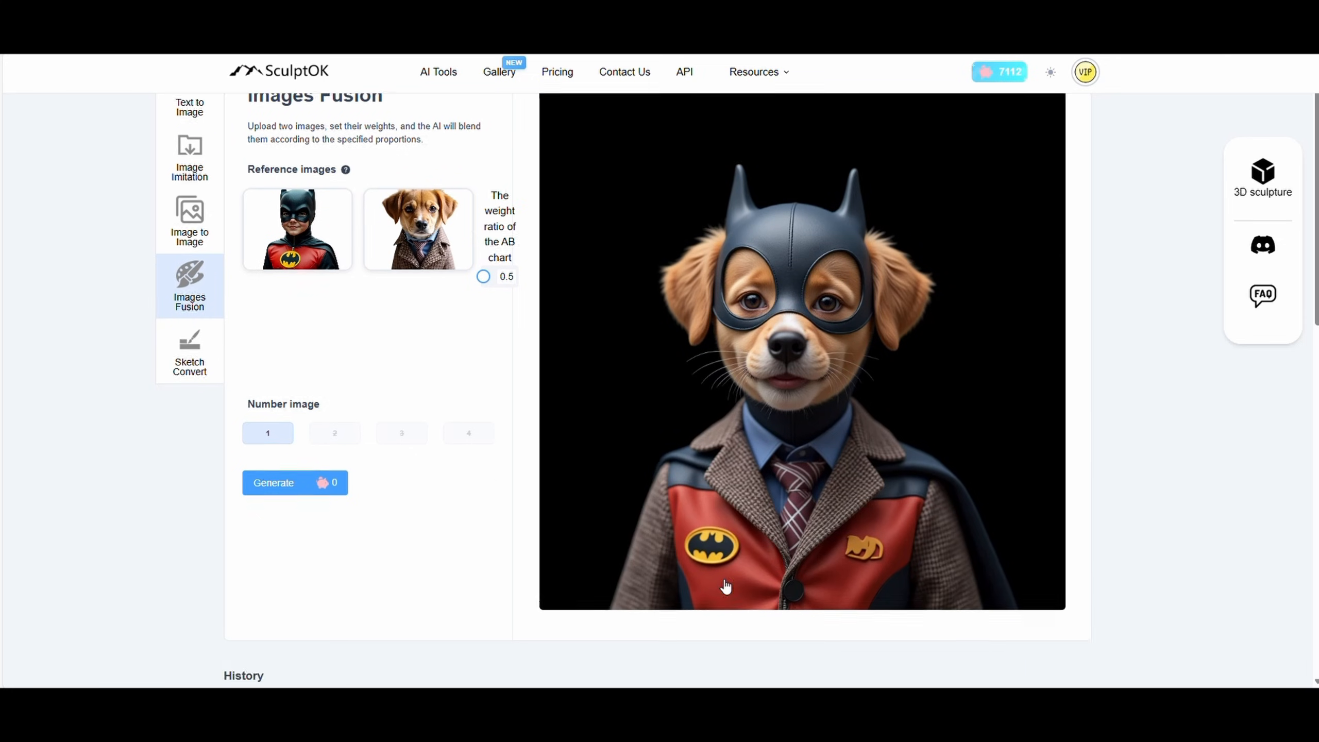
Step: Review the fusion of the Batman costume and bearded man images, and open the Sketch Convert tool
scroll(726, 585, up, 1)
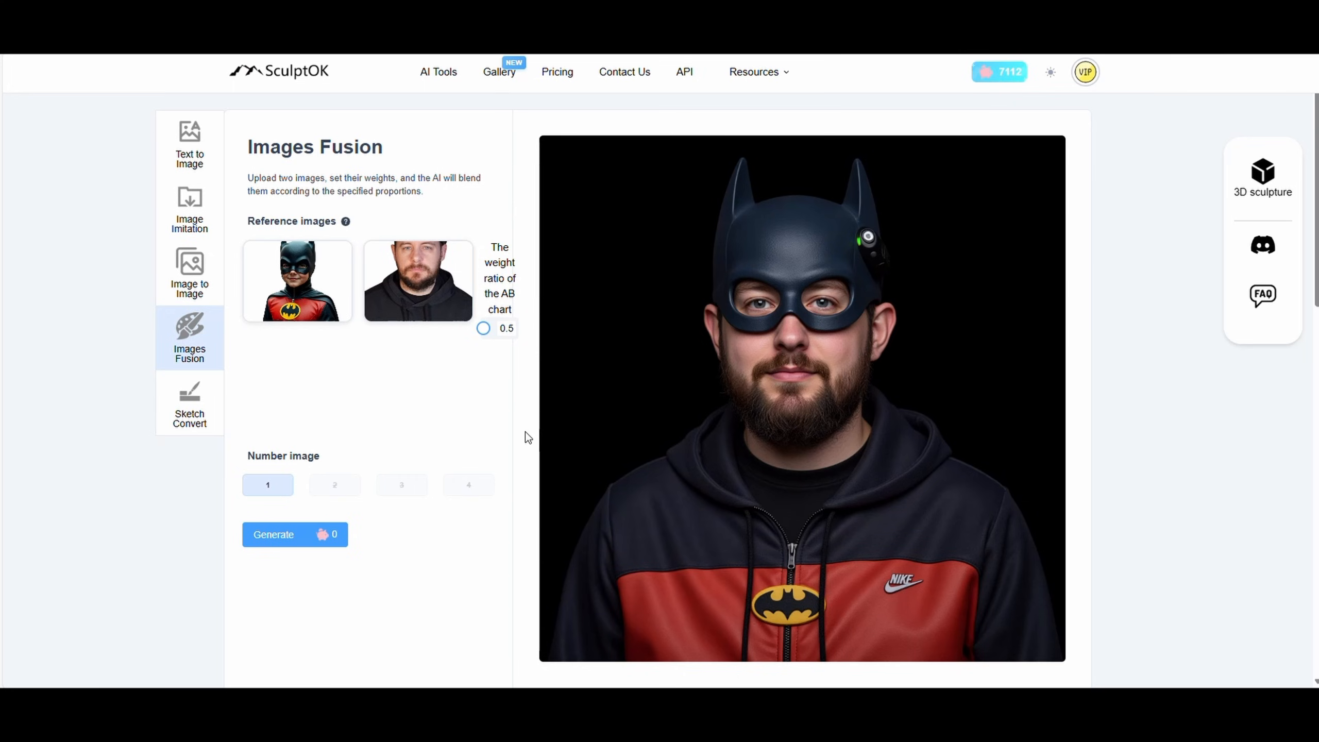
scroll(525, 430, up, 1)
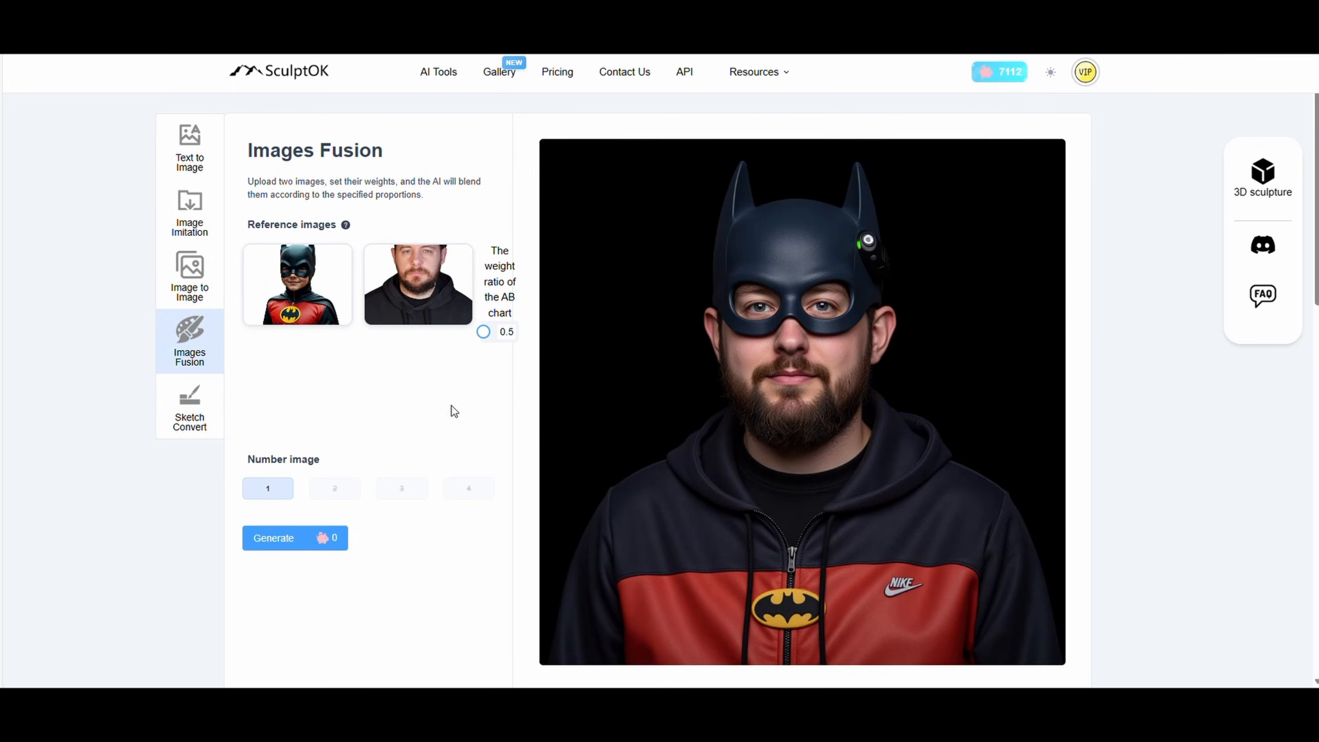
scroll(397, 396, down, 1)
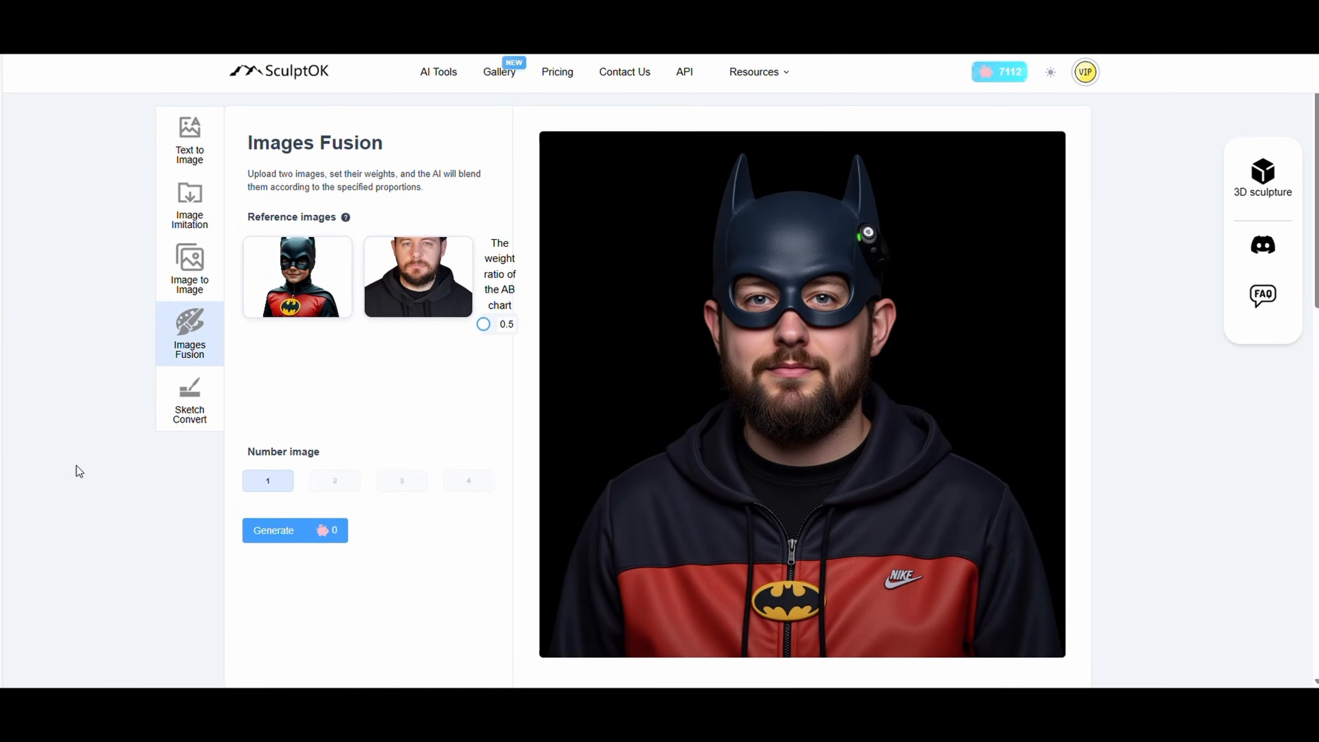
click(172, 400)
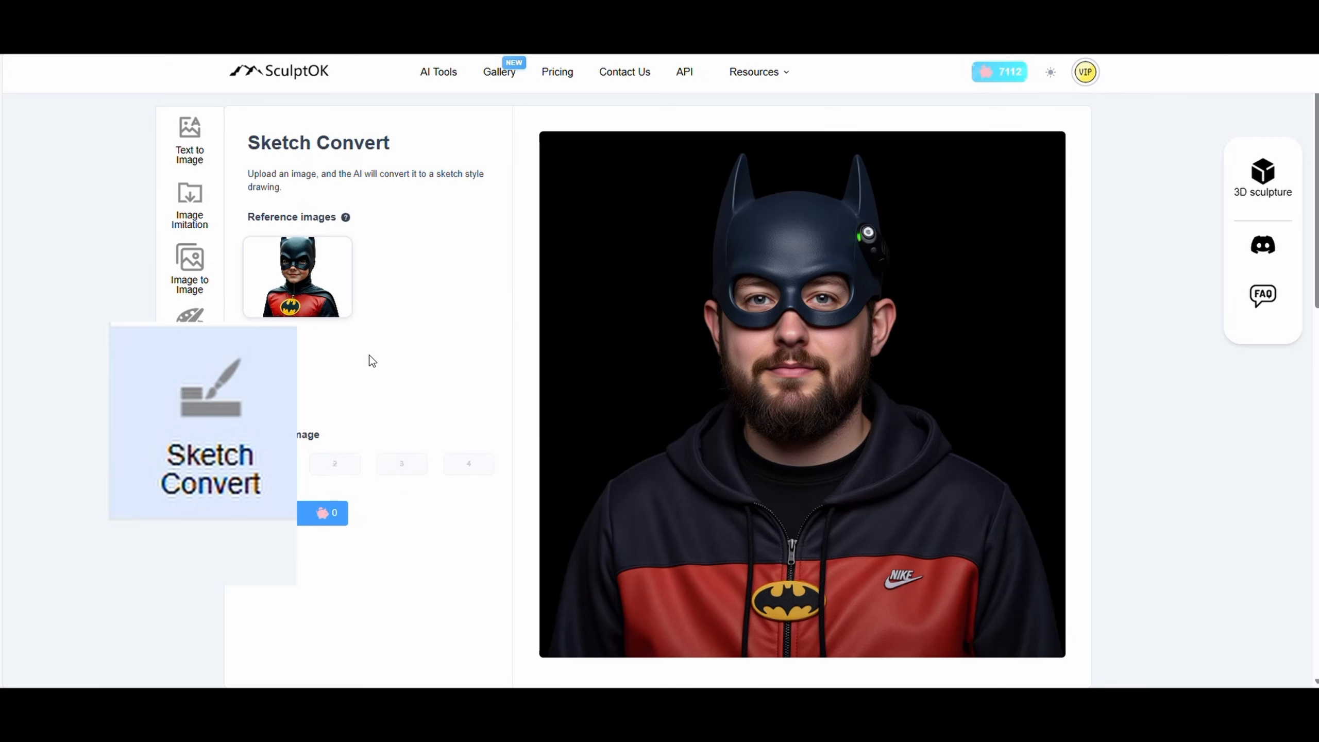
scroll(363, 318, down, 1)
scroll(395, 304, down, 3)
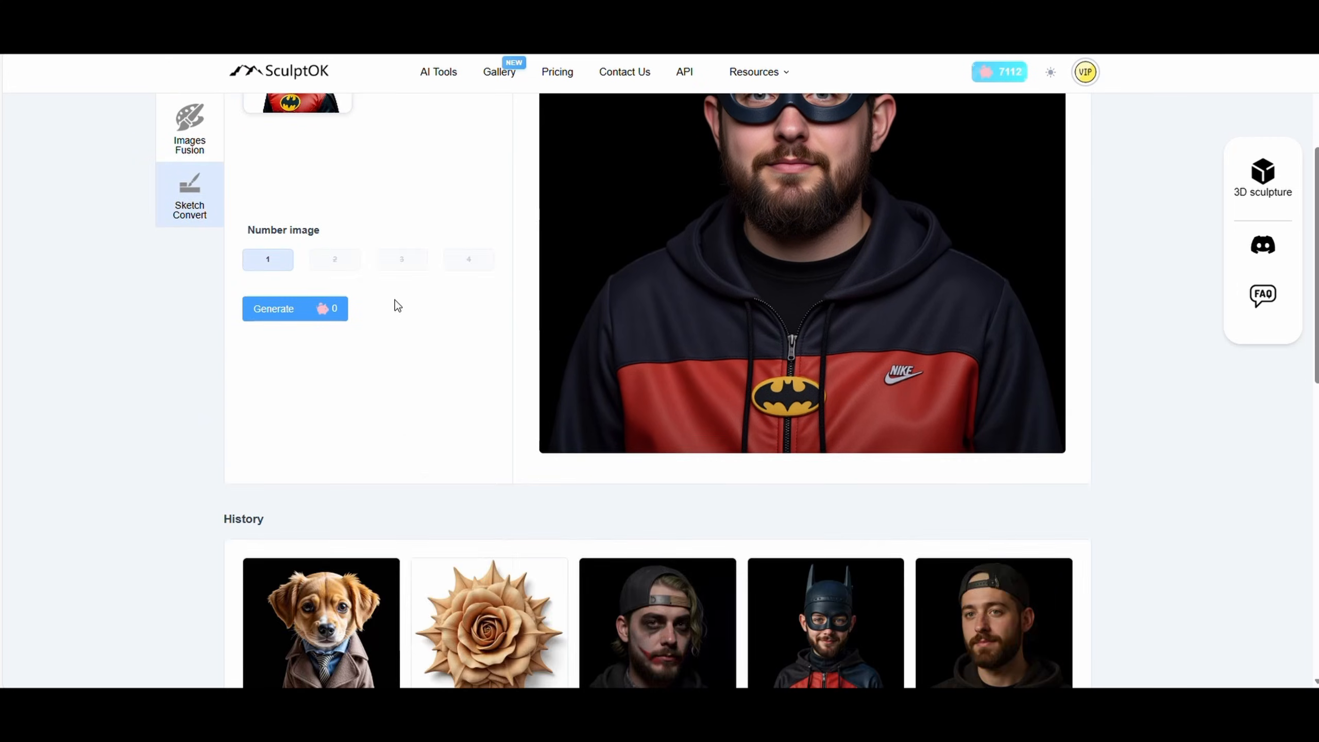
scroll(349, 288, up, 4)
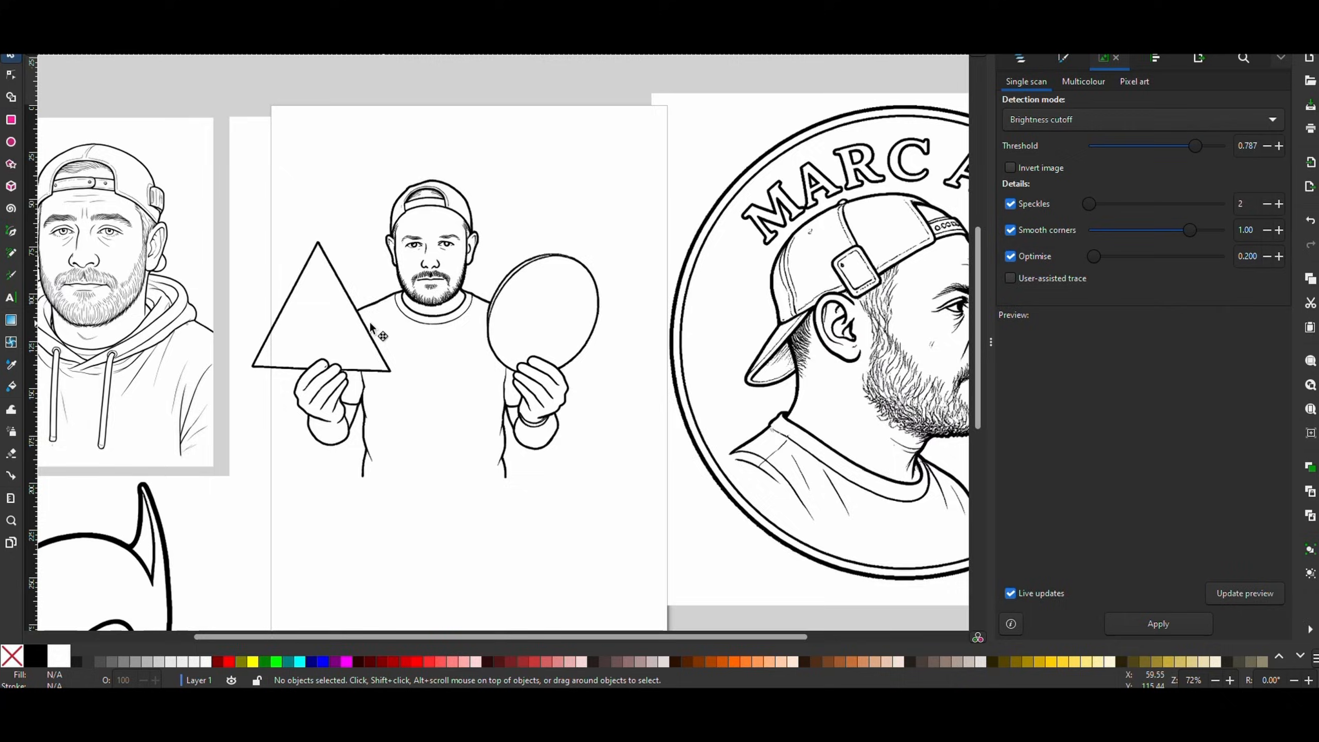
Step: Examine the converted line drawings on the Inkscape canvas, down to the Batman-costume sketch
scroll(364, 337, down, 8)
shift+scroll(353, 371, left, 6)
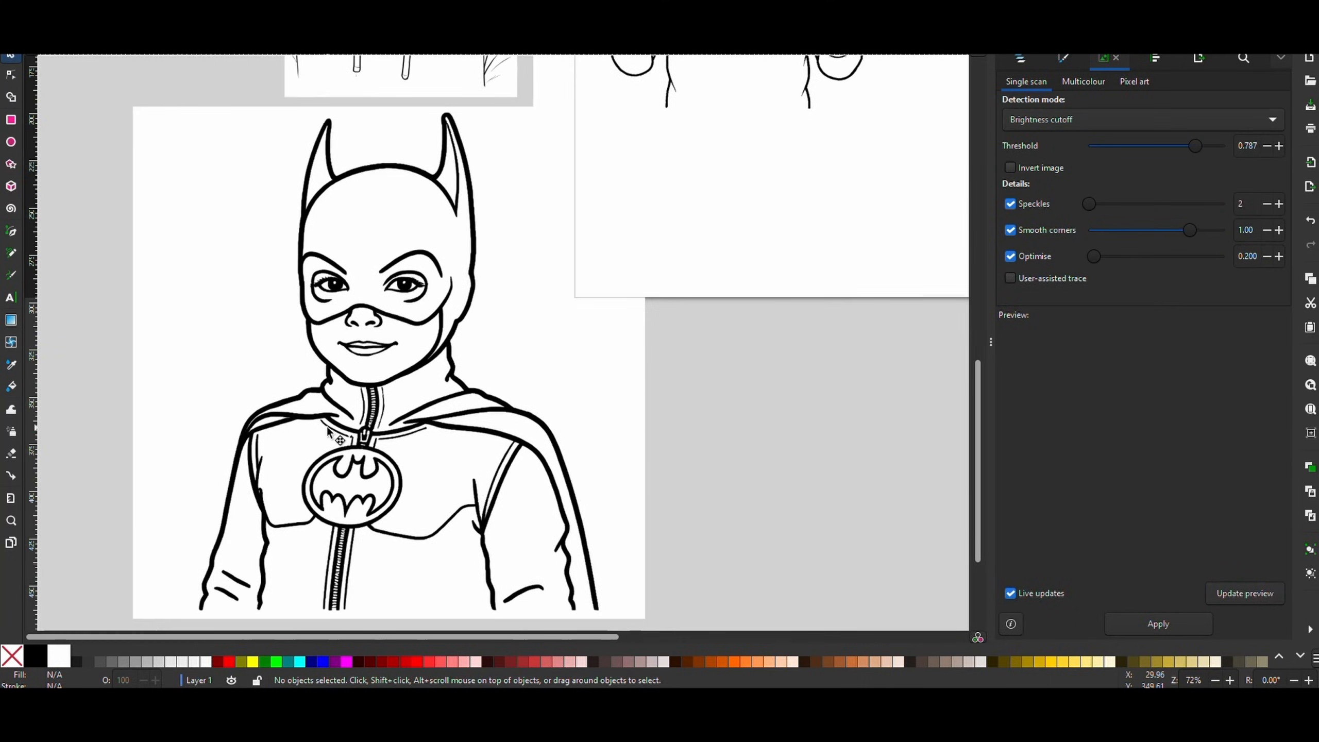
scroll(328, 431, down, 2)
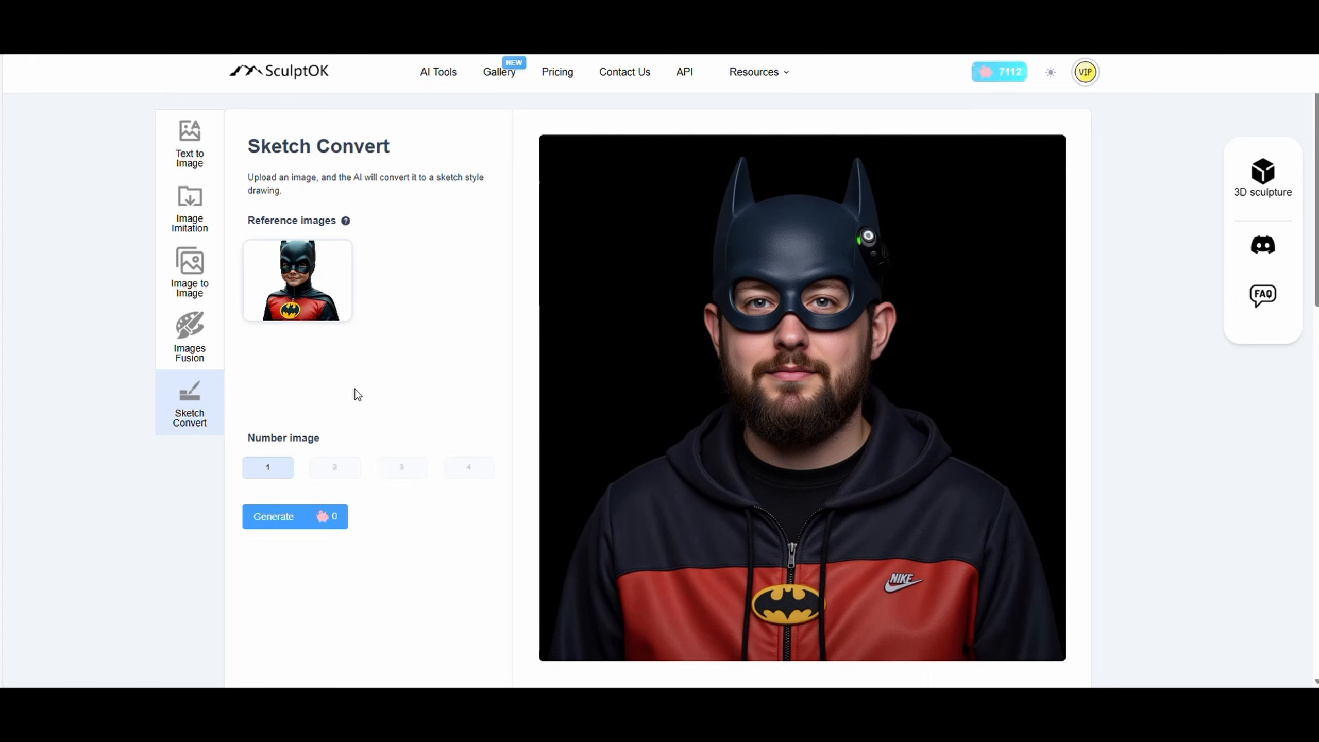
Step: Convert the Batman-costume image to a sketch in SculptOK, and place the result beside the earlier sketch in Inkscape for comparison
click(291, 517)
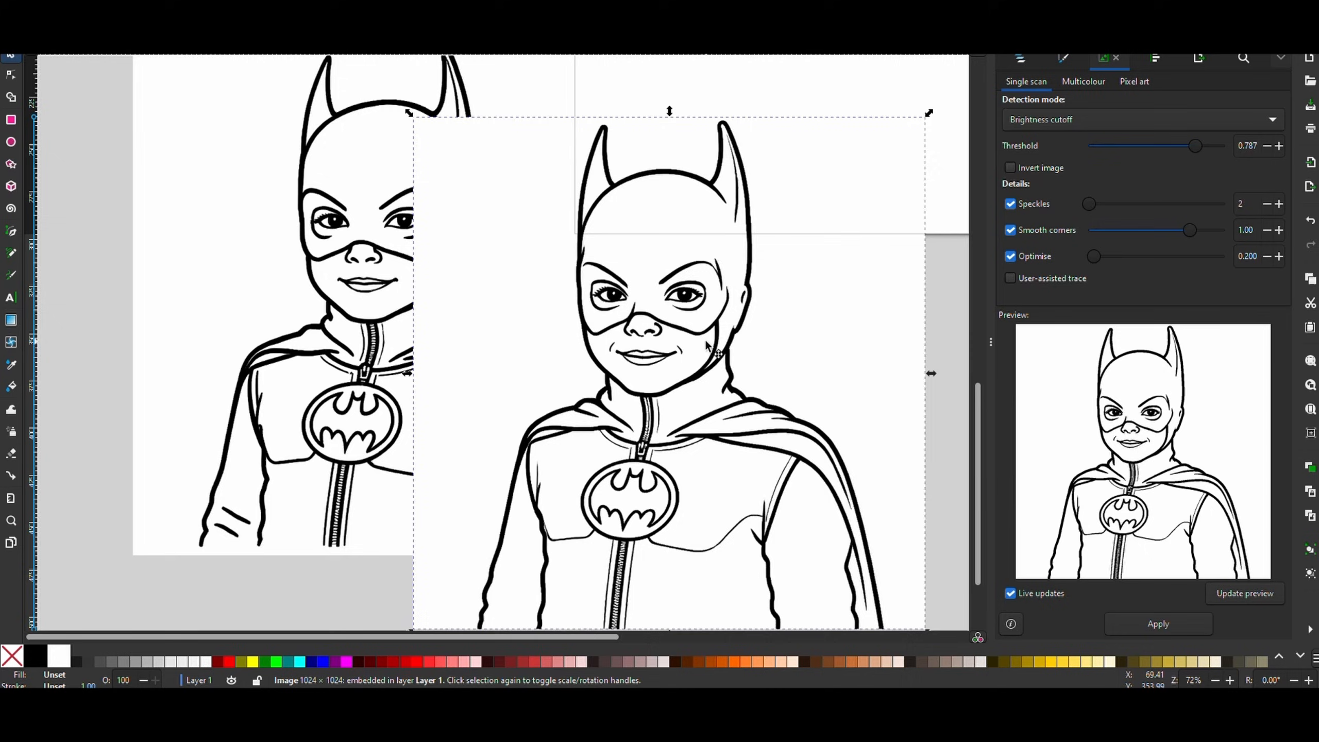
mouse_move(710, 304)
mouse_down()
mouse_move(856, 275)
mouse_move(842, 270)
mouse_up()
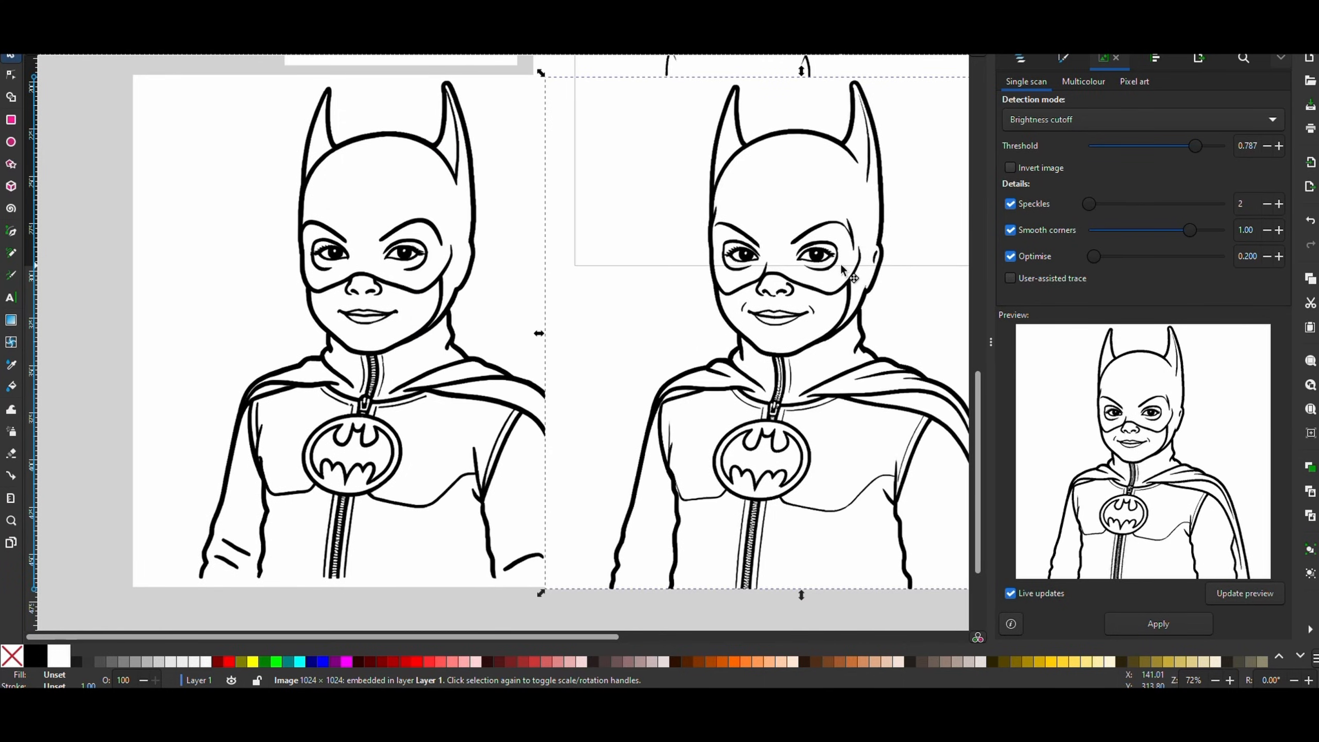
click(96, 368)
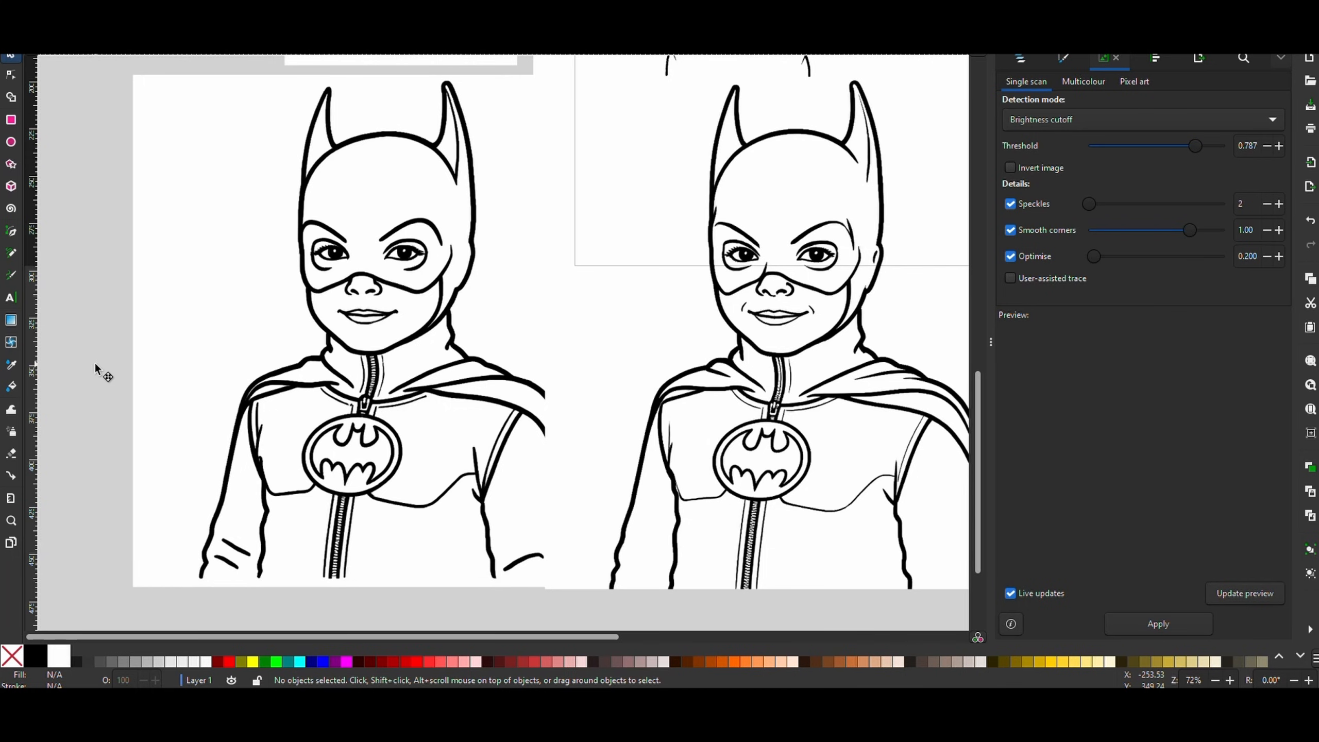
scroll(96, 368, right, 1)
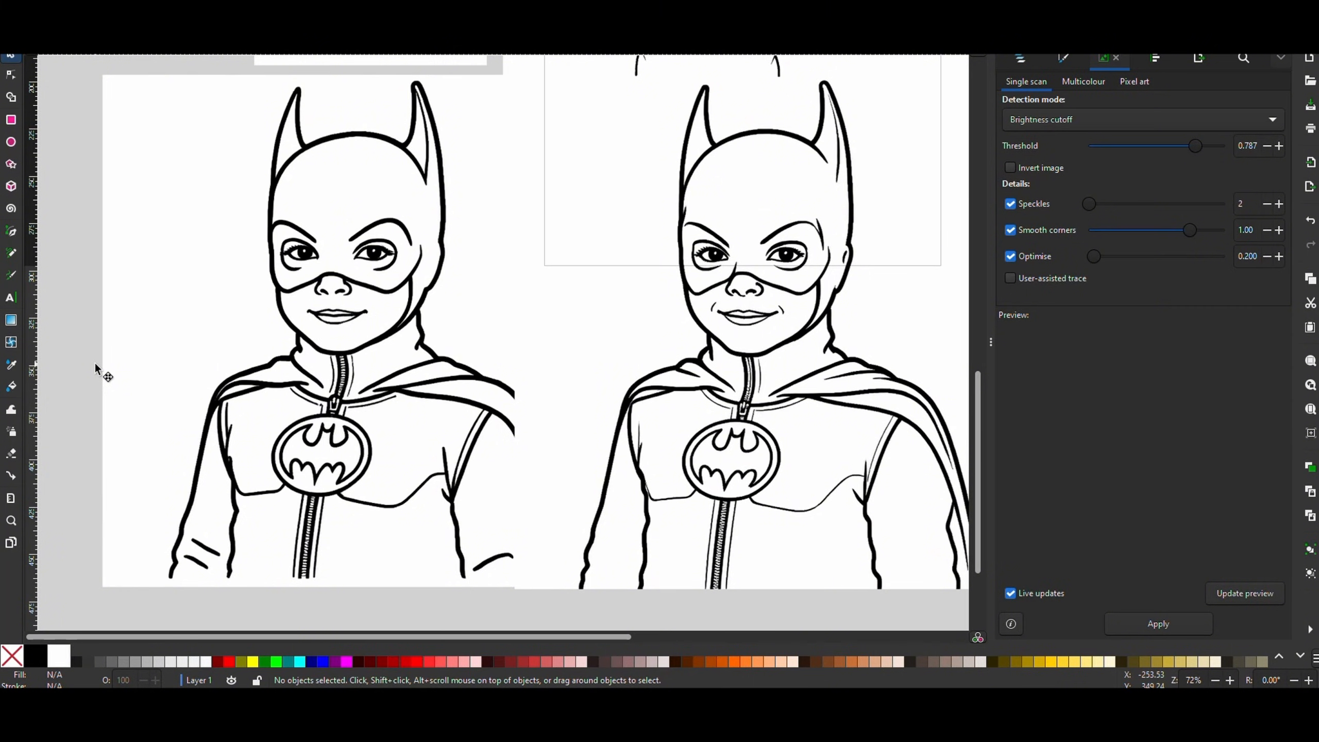
Step: Shift the newer Batman-costume sketch slightly and delete the earlier version beside it
mouse_move(739, 283)
mouse_down()
mouse_move(730, 293)
mouse_move(752, 304)
mouse_up()
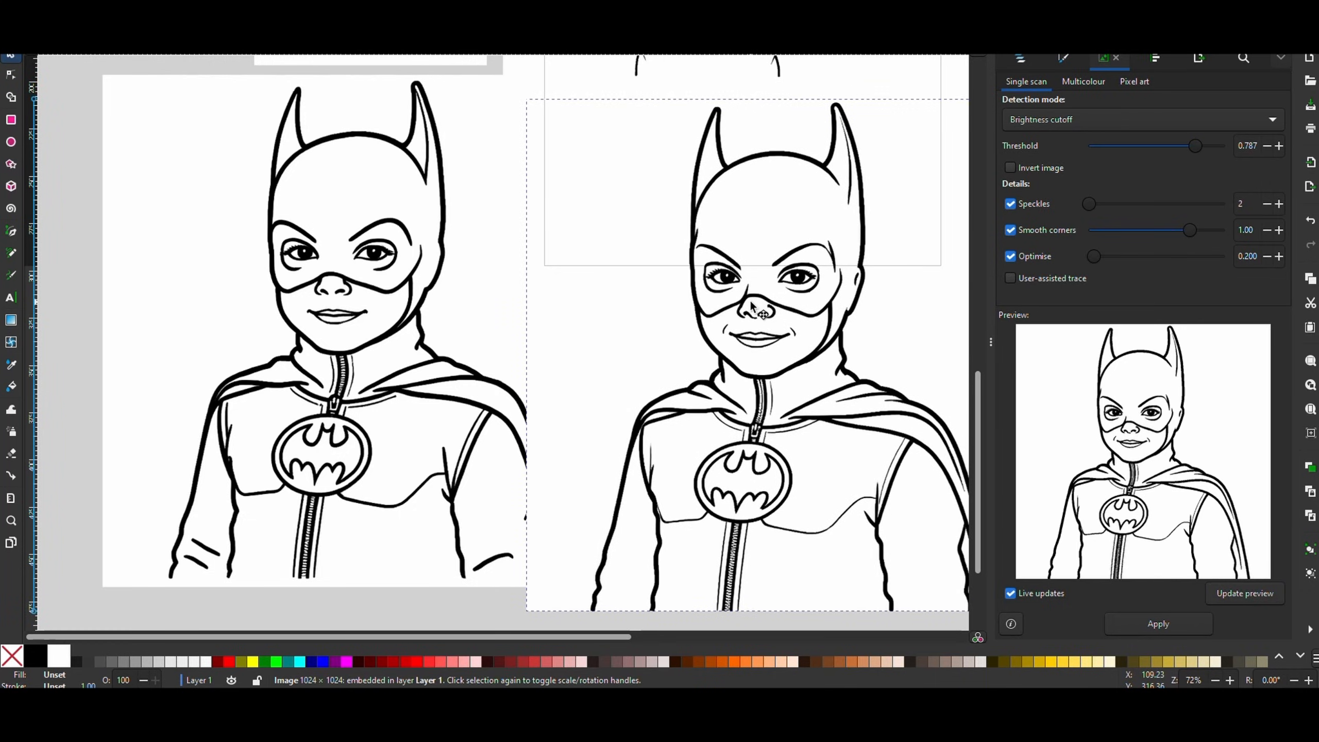
click(344, 285)
key(Delete)
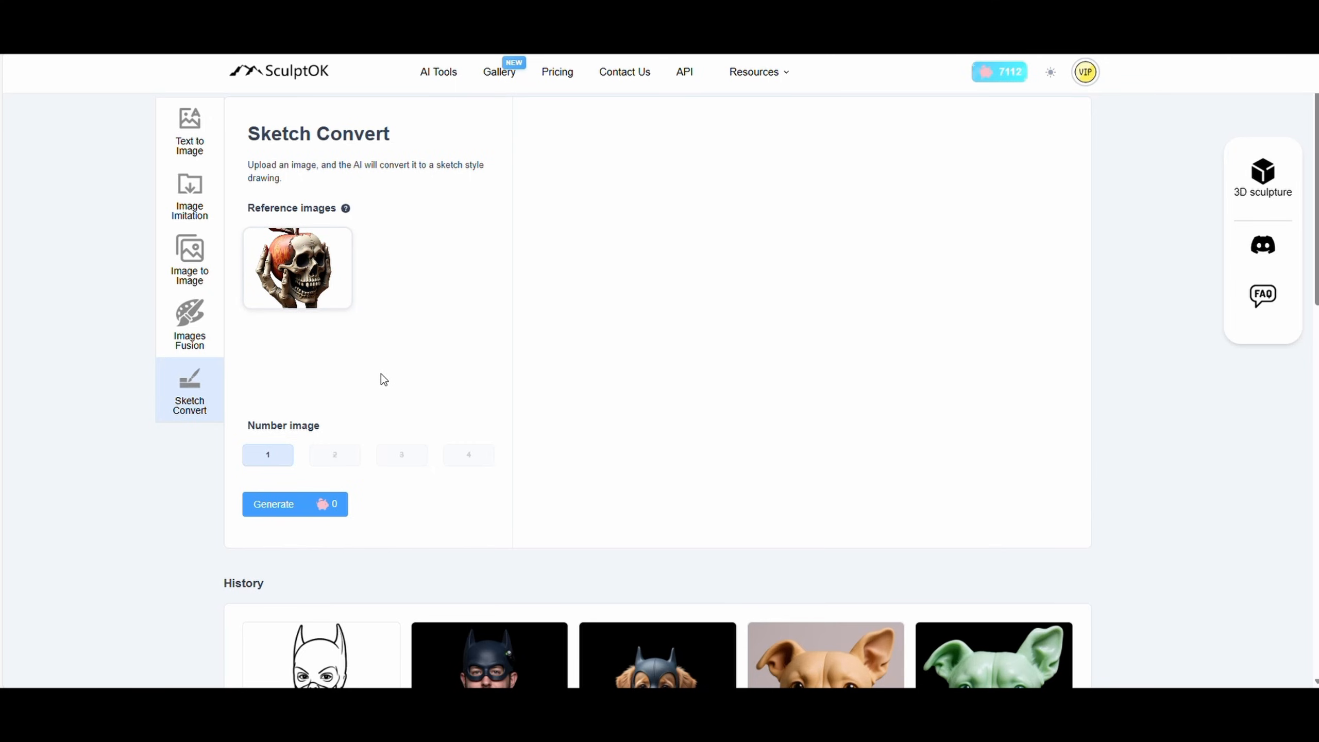
Step: In SculptOK's Sketch Convert, generate sketches from the skull-and-apple image and from the tan dog image
click(288, 507)
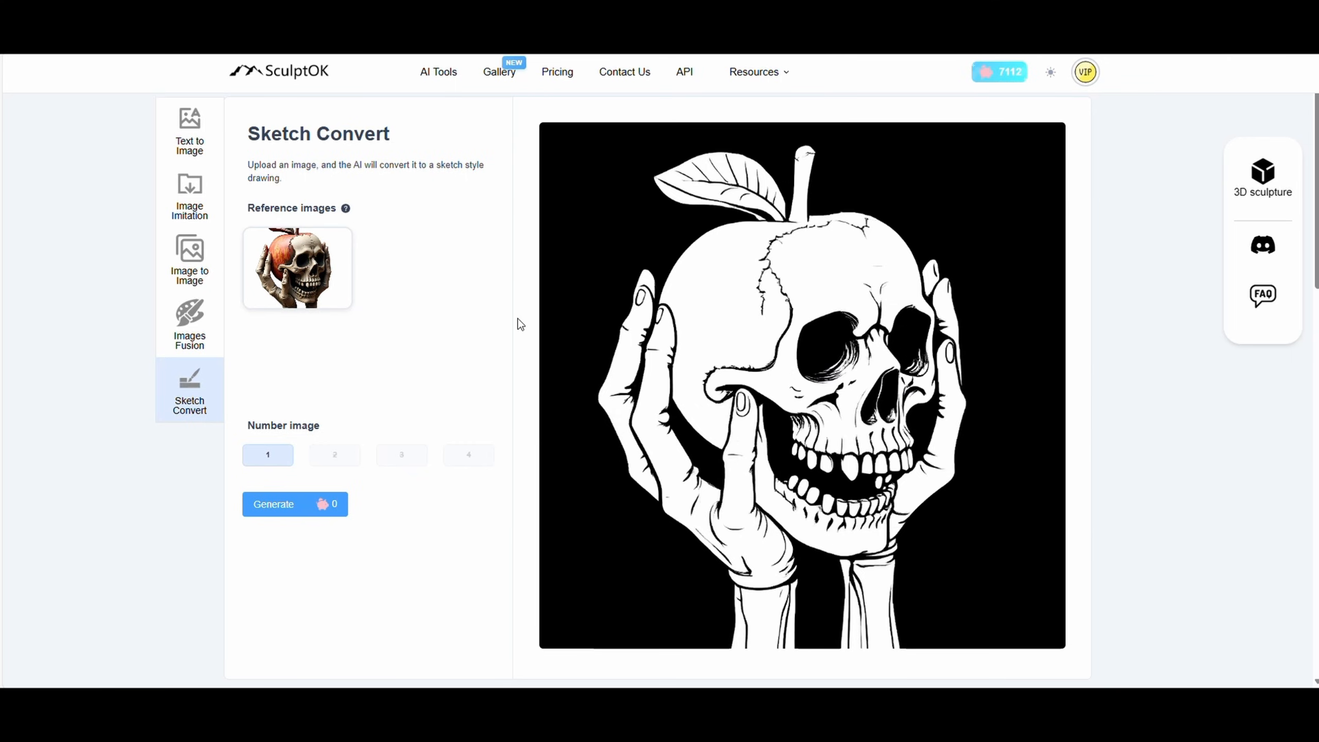
mouse_move(307, 269)
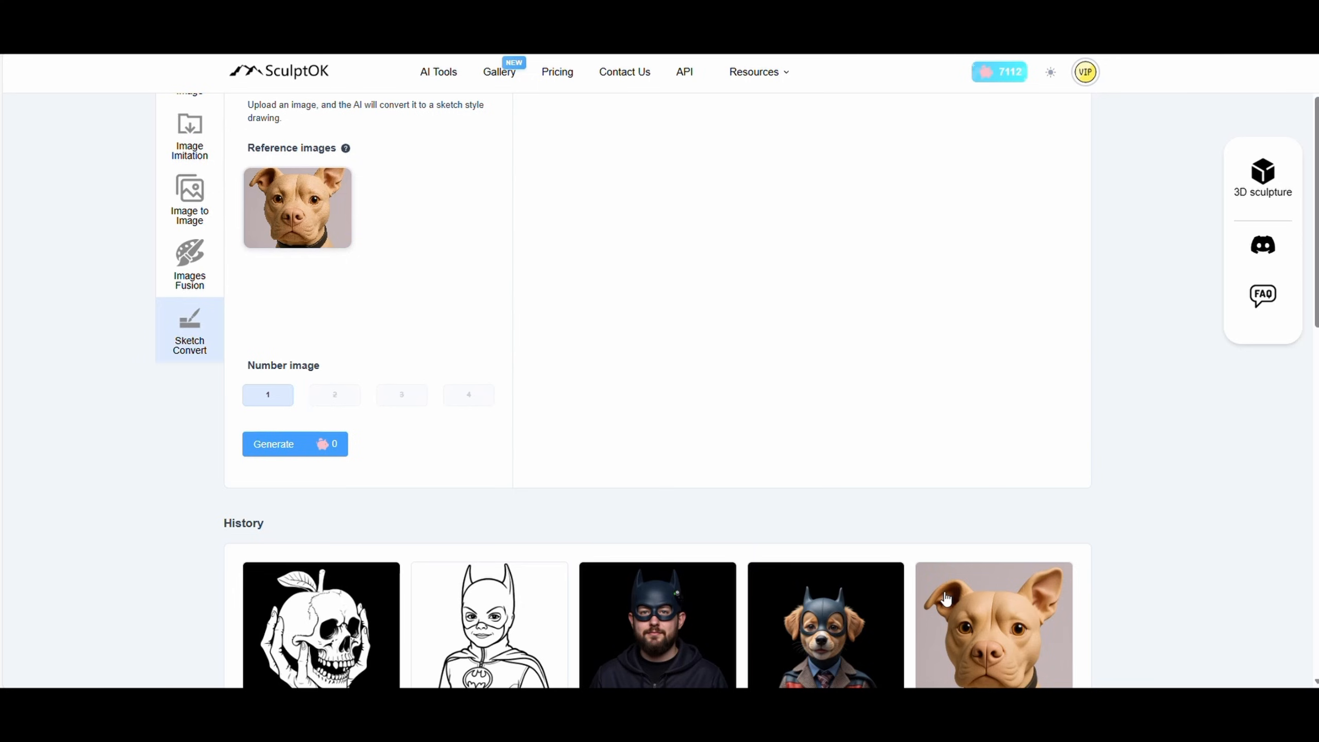
click(283, 446)
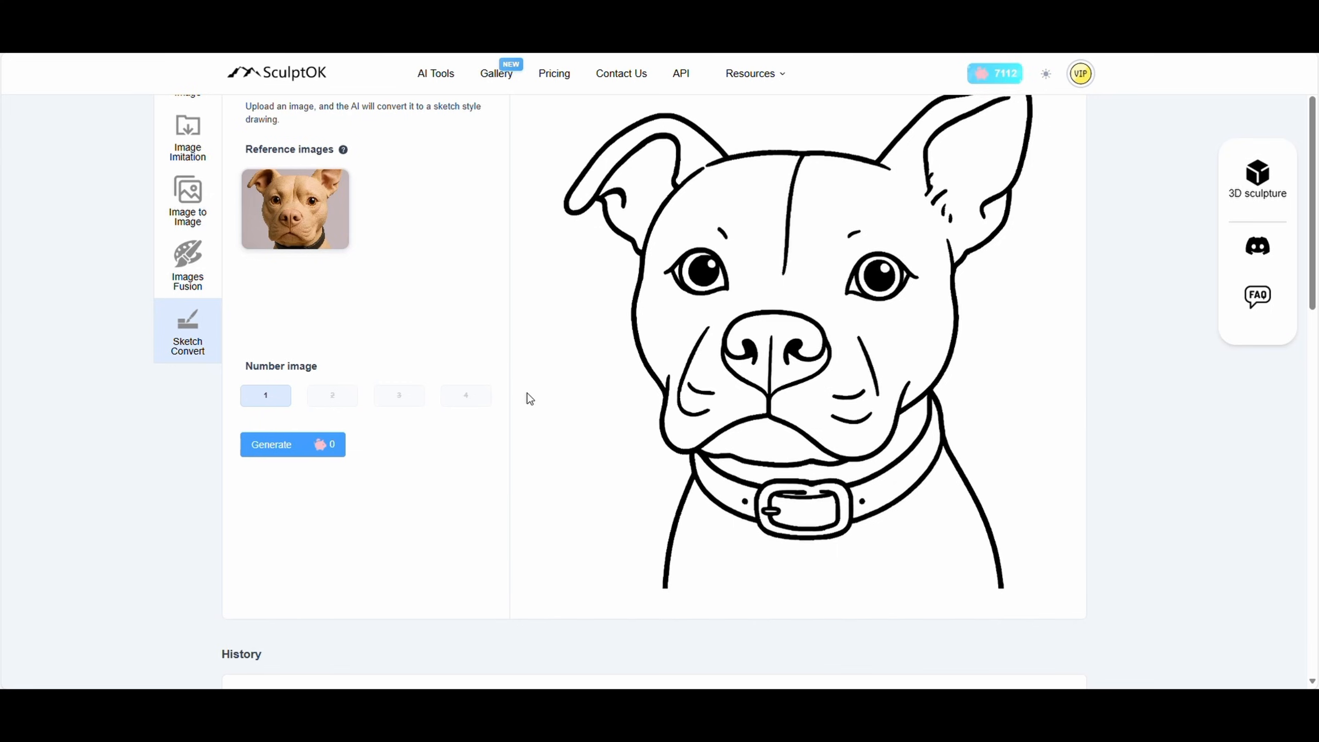
scroll(527, 398, up, 1)
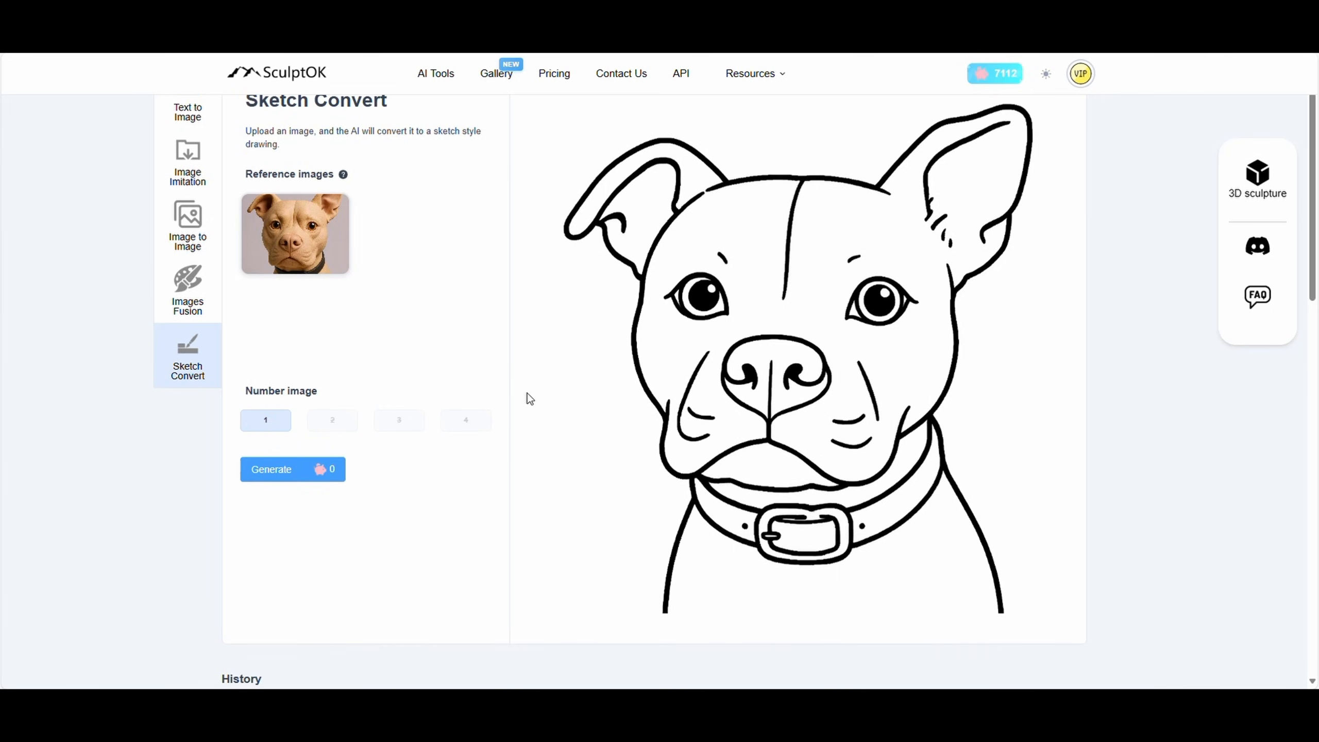
scroll(535, 426, up, 1)
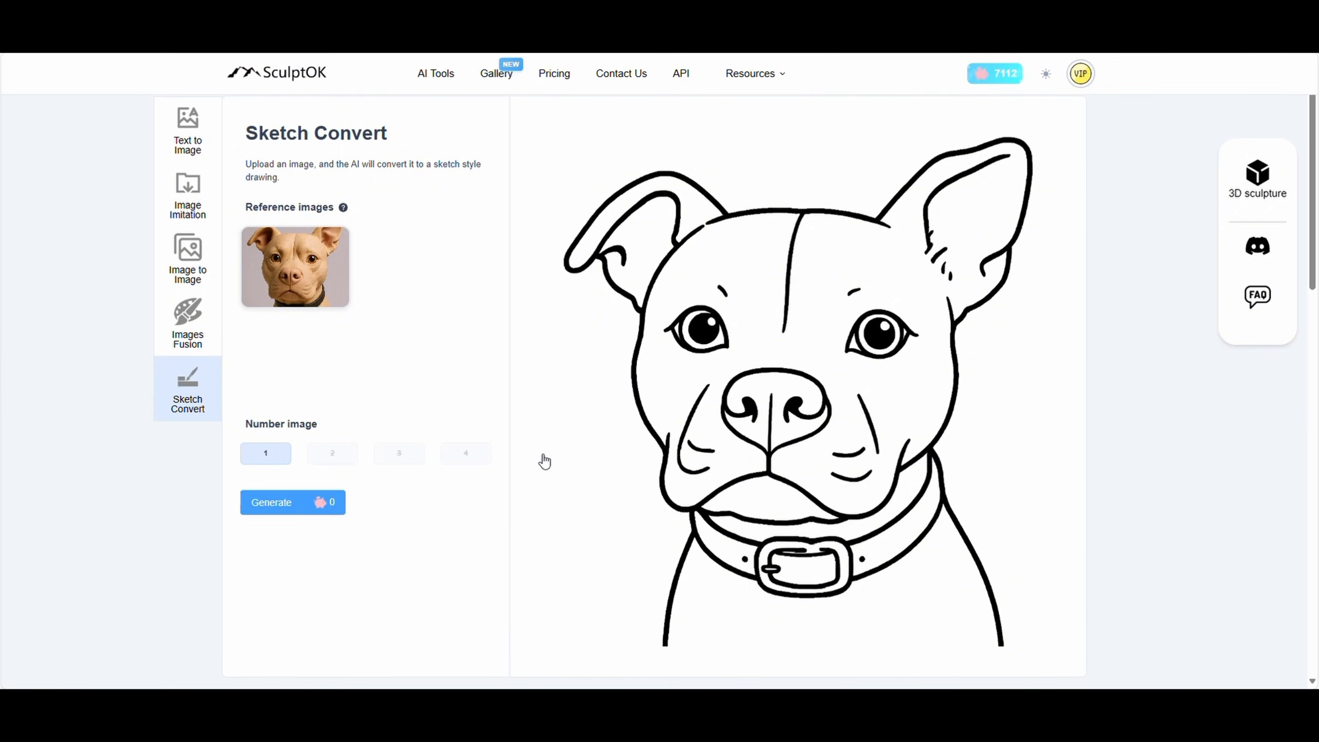
Step: Copy the dog sketch into Inkscape and place it beside the Batman-costume sketch, just below the round portrait
right_click(746, 402)
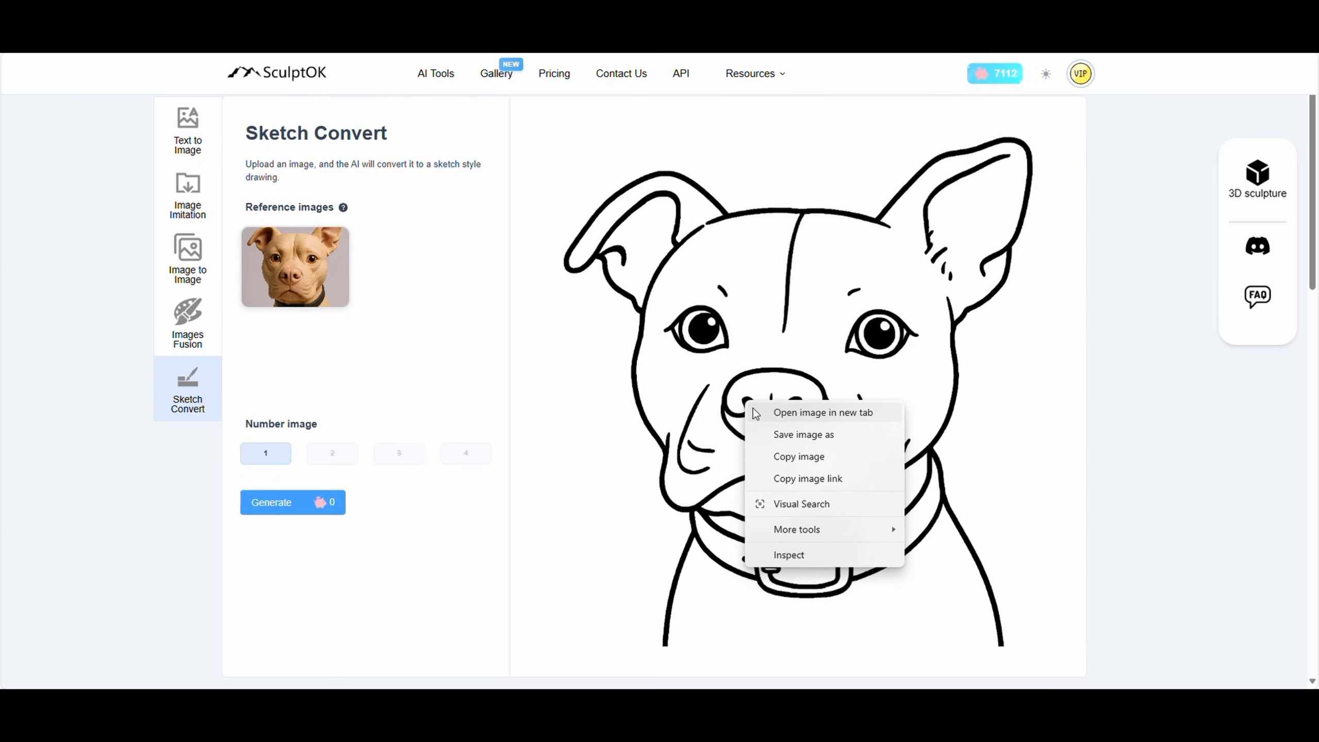
click(782, 456)
key(alt+Tab)
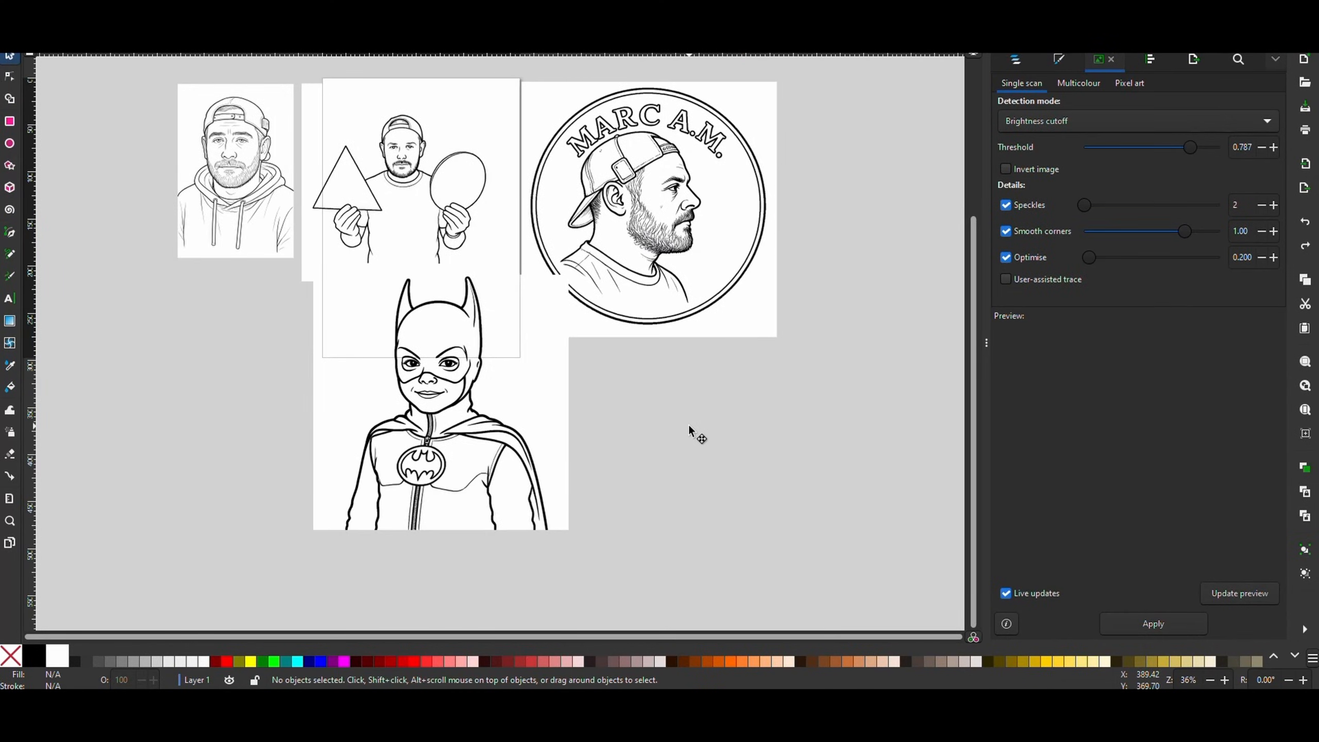
key(ctrl+v)
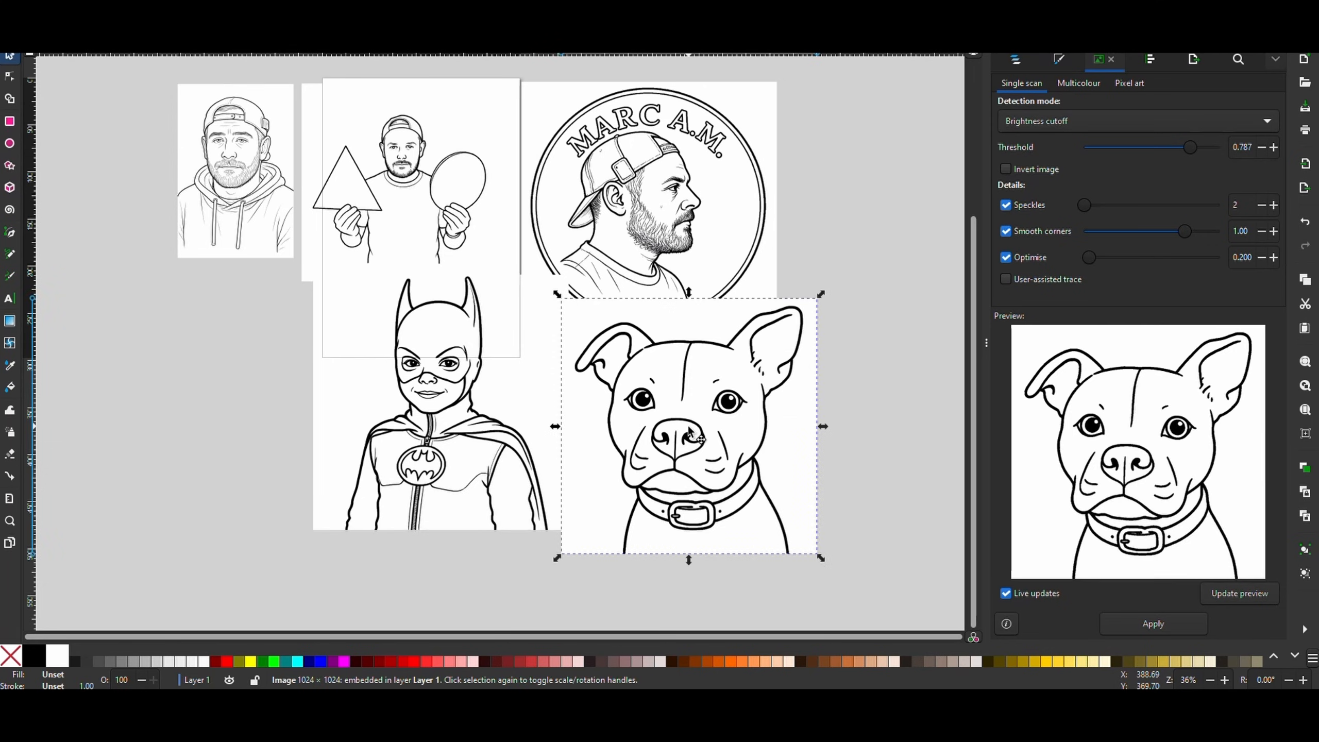
drag(688, 424, 685, 462)
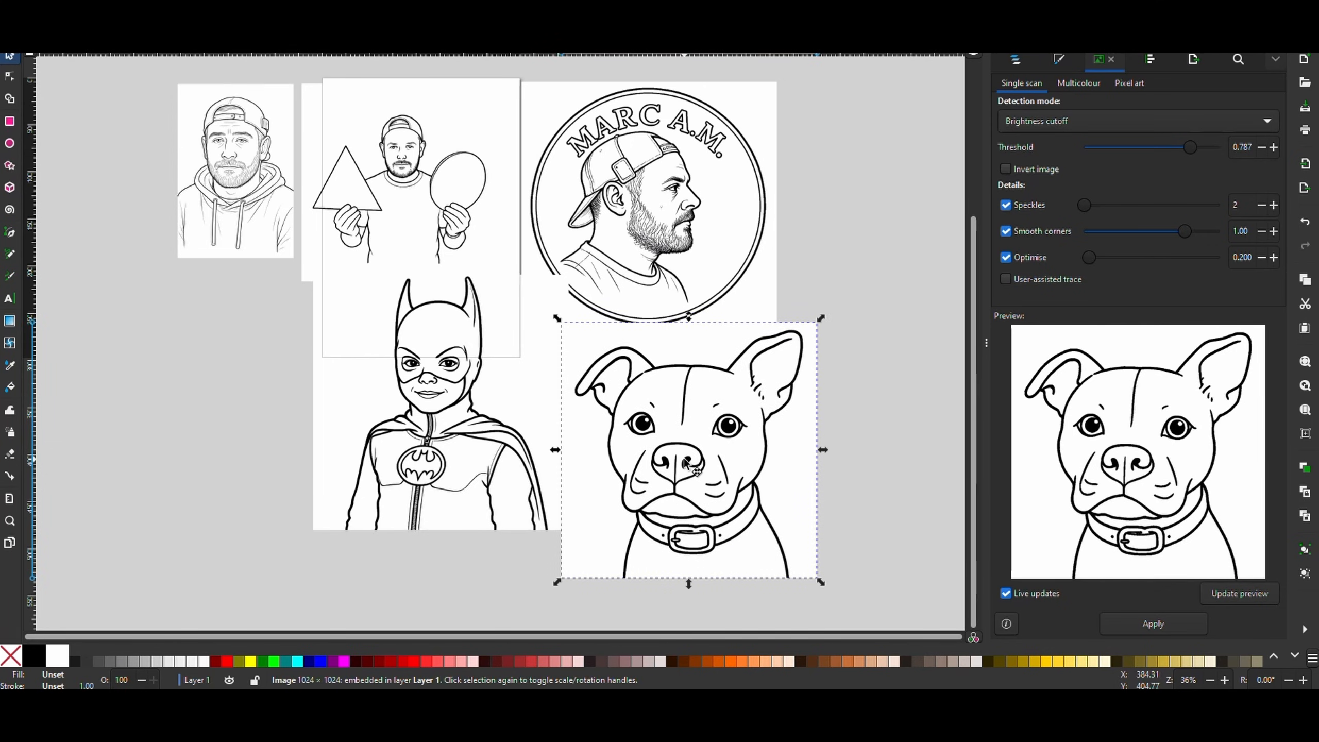
click(799, 290)
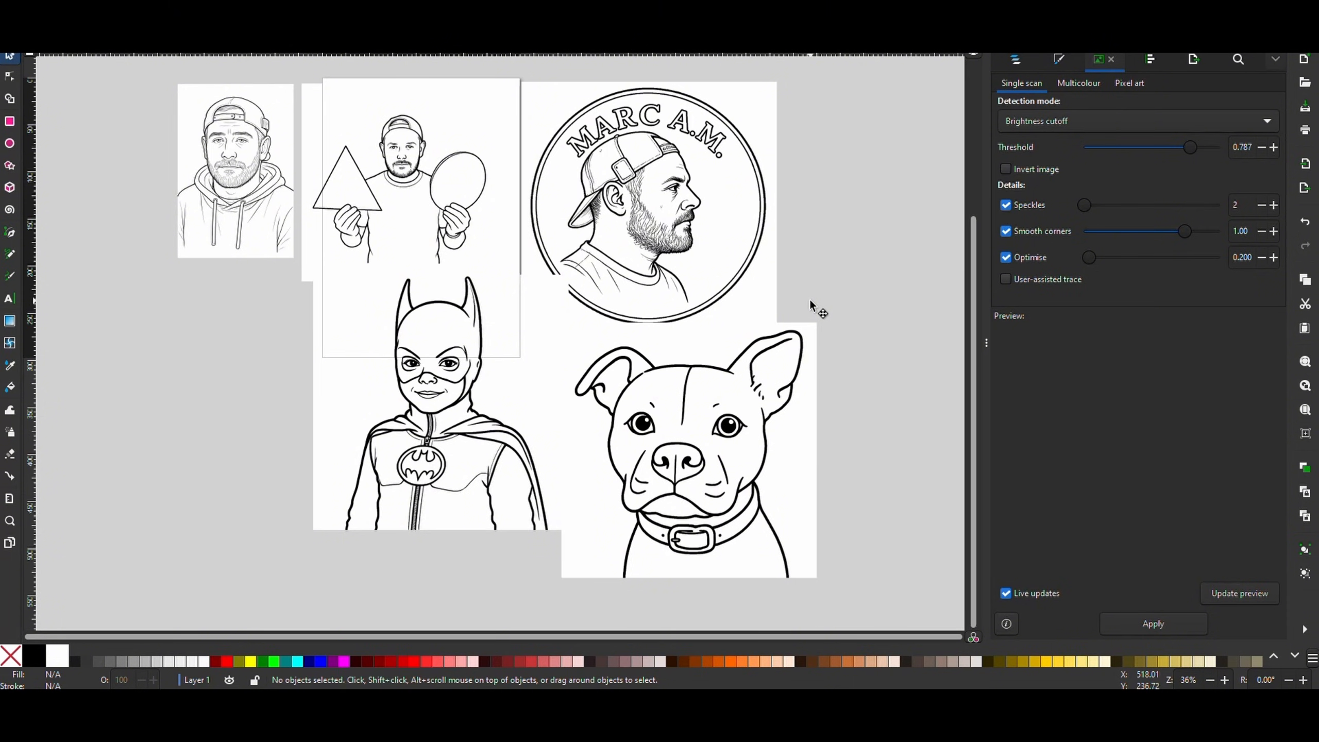
Step: Trace the round cap-wearing portrait with a brightness cutoff threshold of 0.649, move the traced path aside, and delete the source image
click(1108, 85)
click(659, 244)
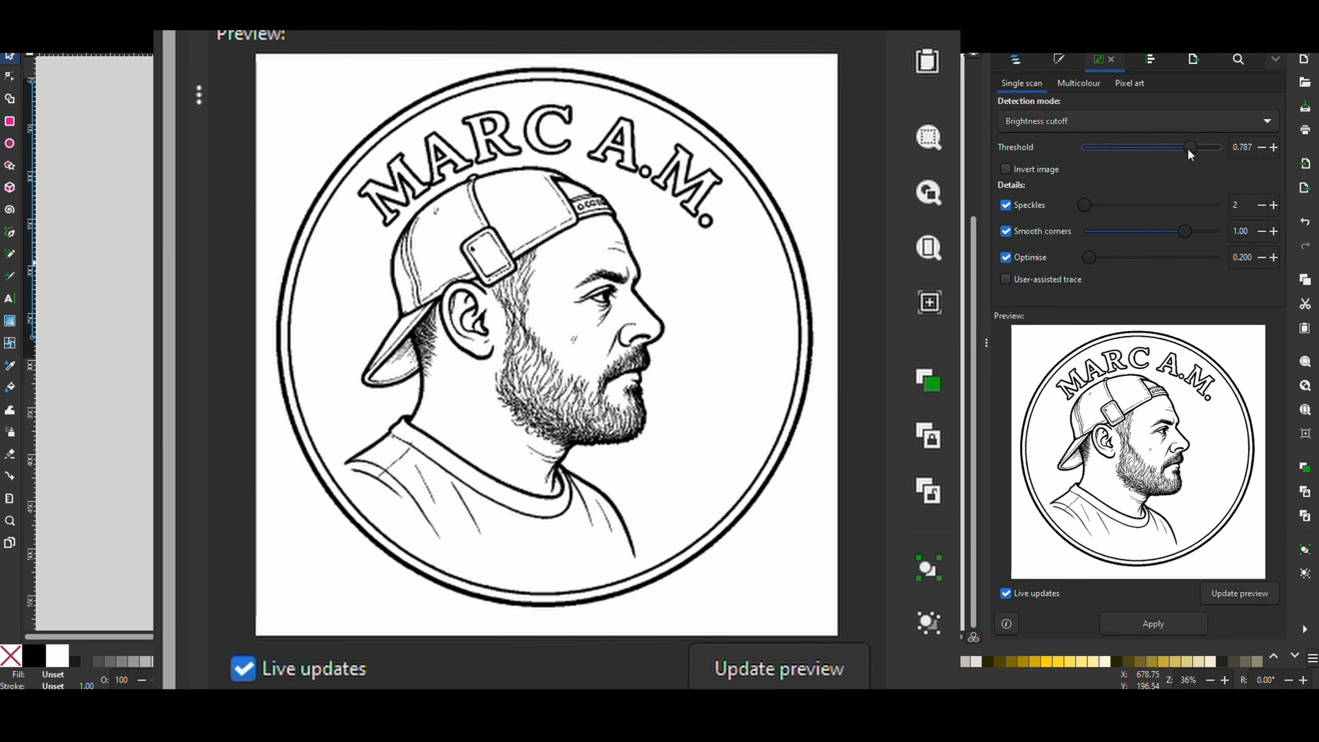
mouse_move(1188, 147)
mouse_down()
mouse_move(1073, 161)
mouse_move(1172, 153)
mouse_up()
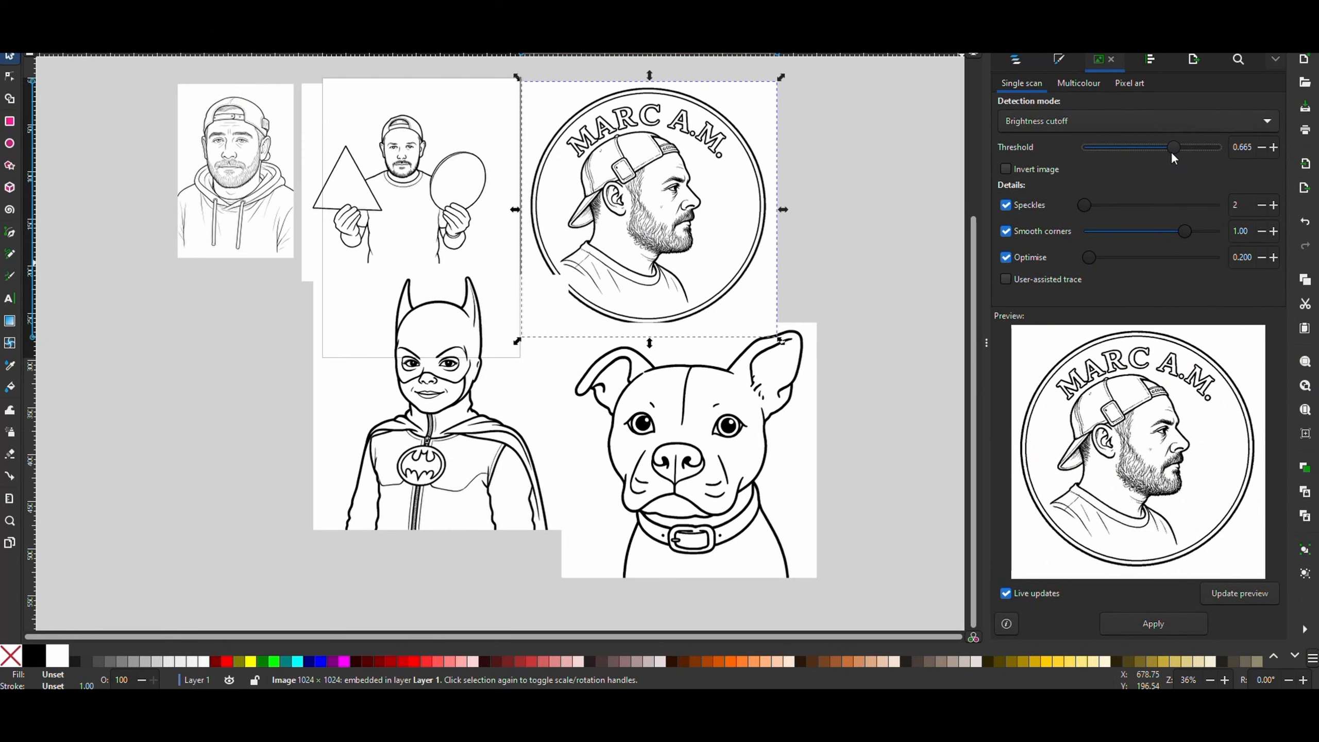
click(1145, 625)
drag(701, 228, 883, 246)
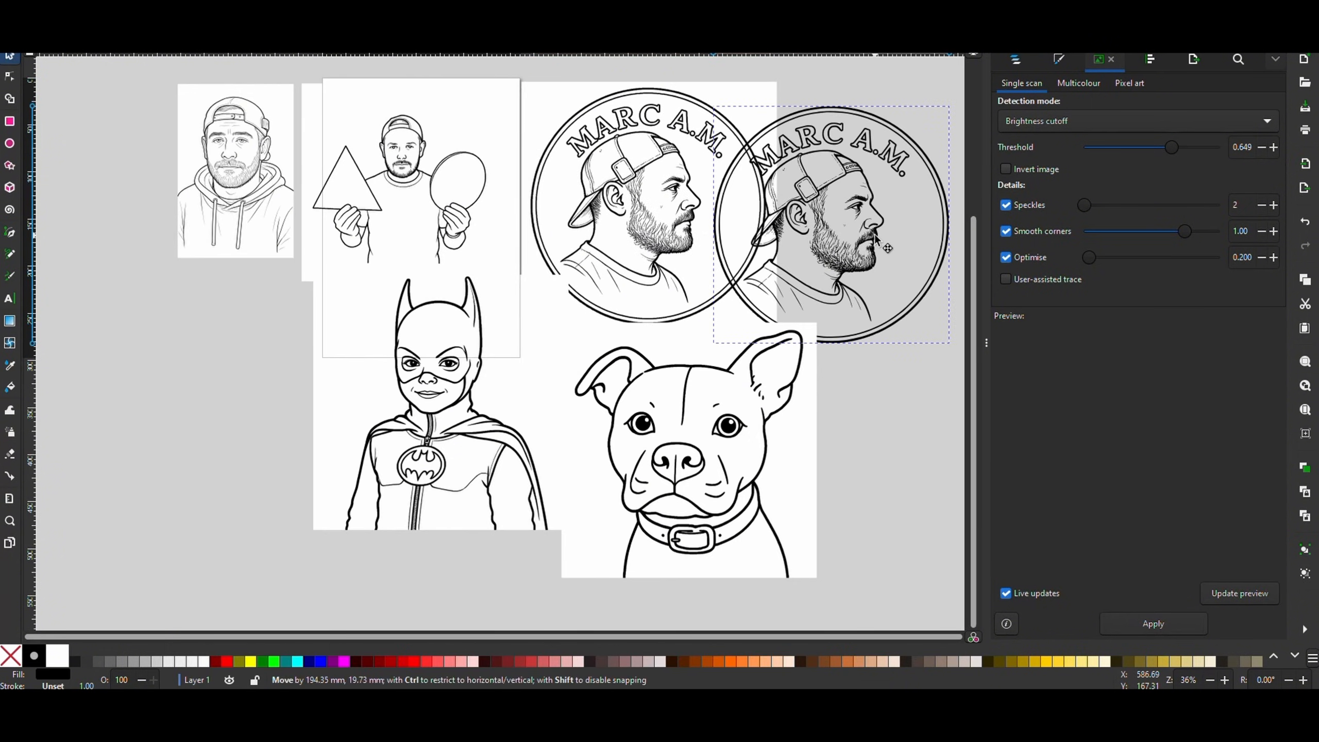
click(642, 172)
key(Delete)
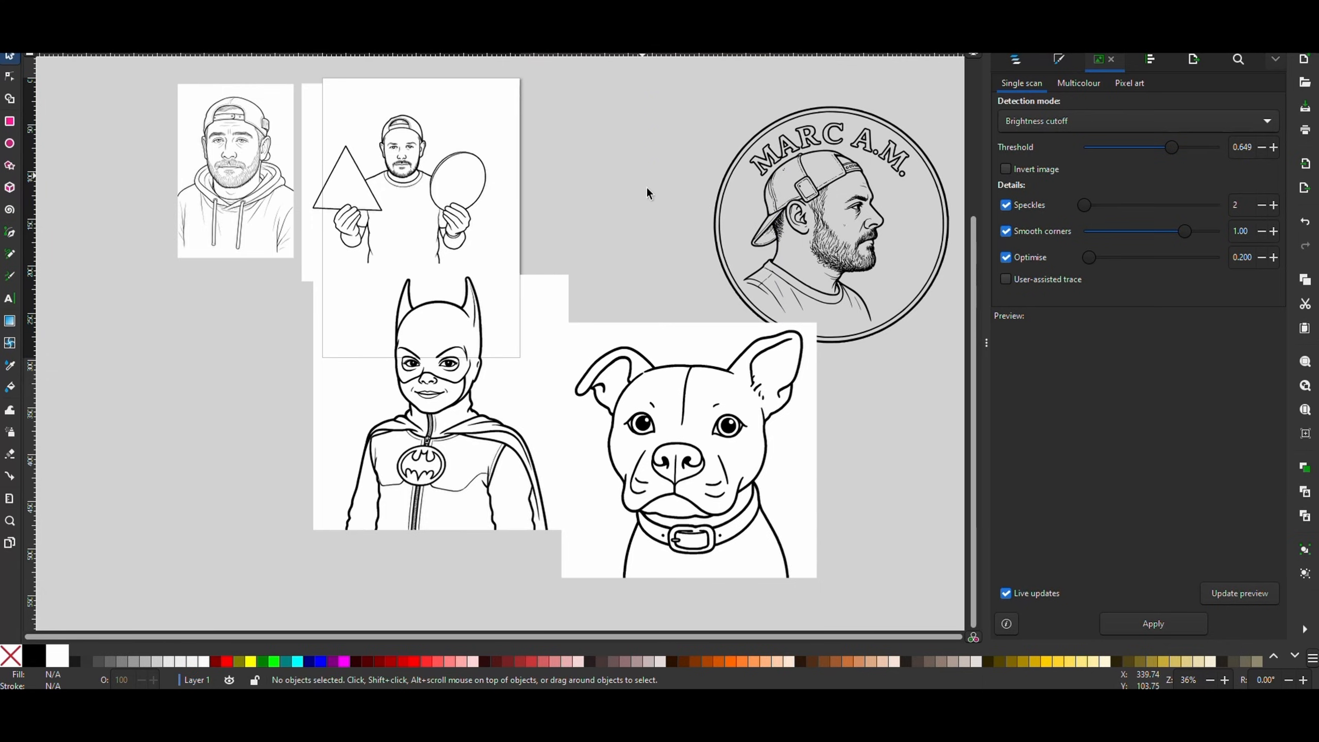
Step: Trace the dog sketch into a path, delete its source image, and spread the drawings apart on the canvas
click(732, 439)
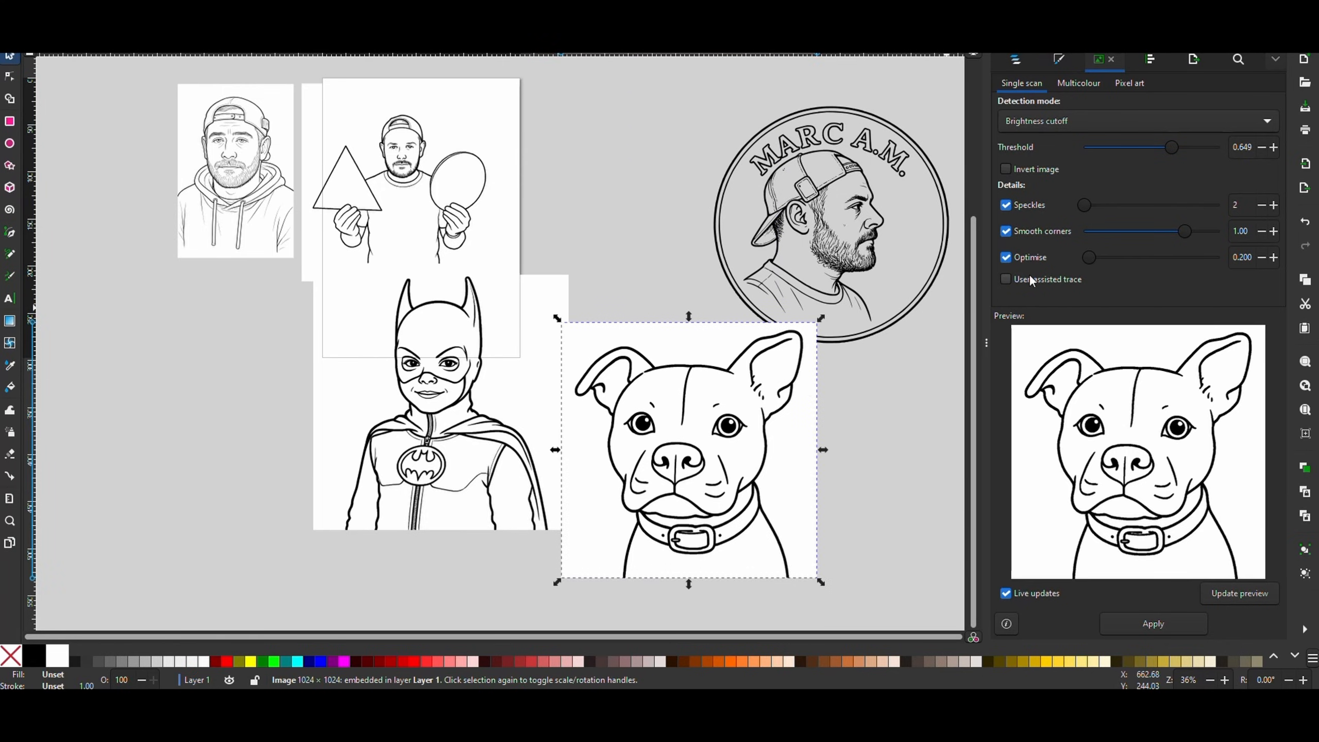
click(1151, 624)
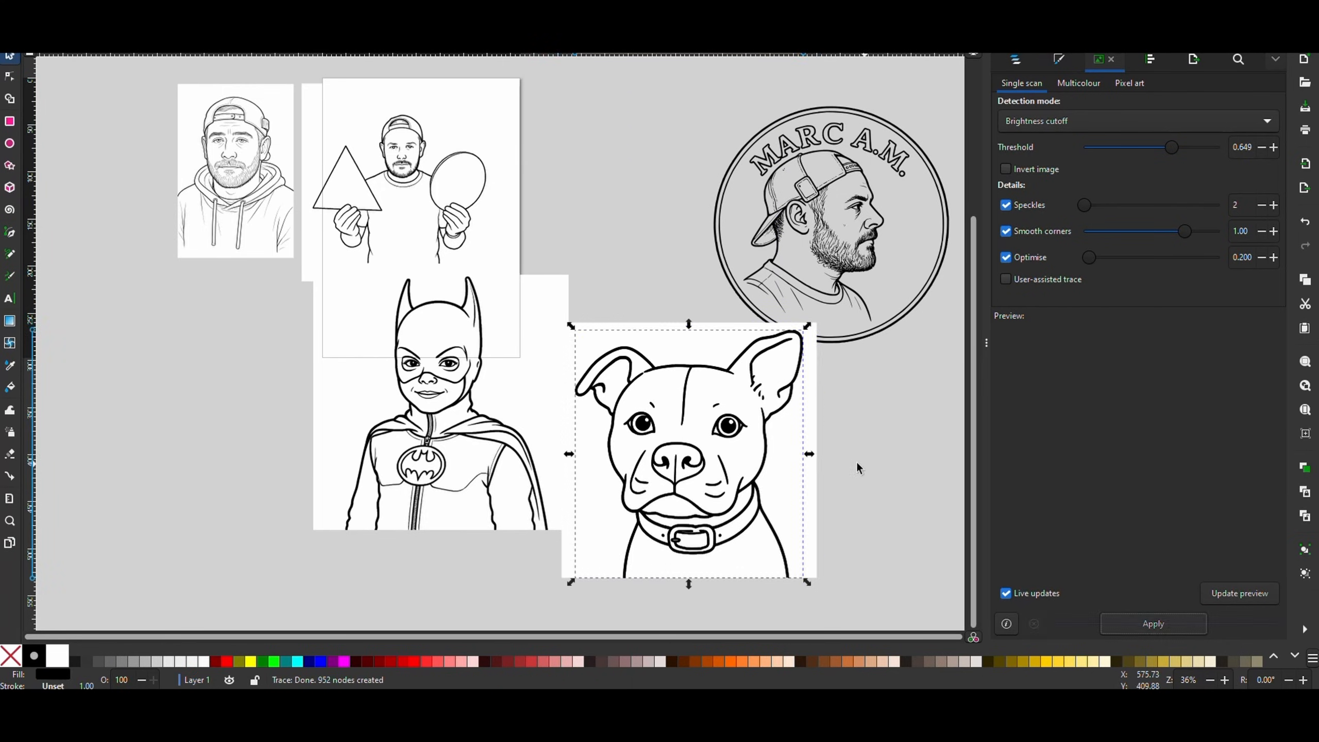
mouse_move(742, 438)
mouse_down()
mouse_move(718, 235)
mouse_move(699, 212)
mouse_up()
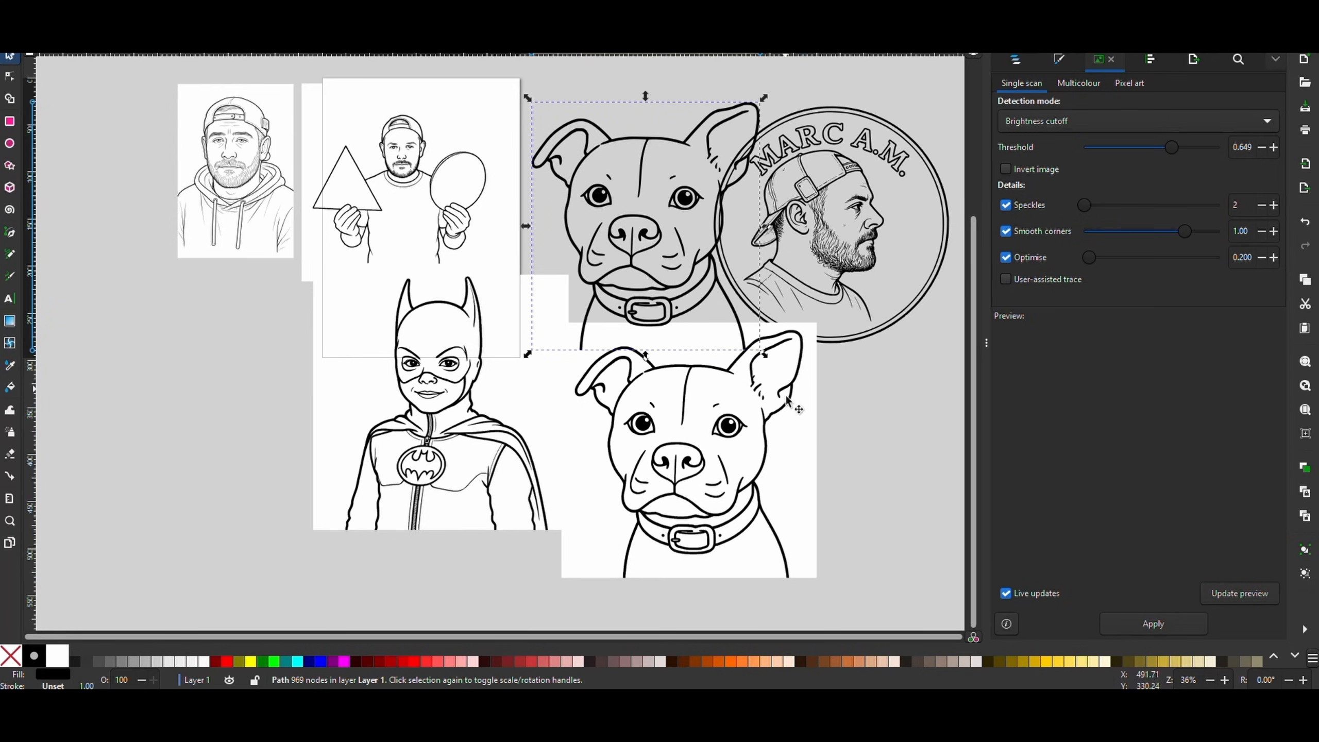
click(733, 432)
key(Delete)
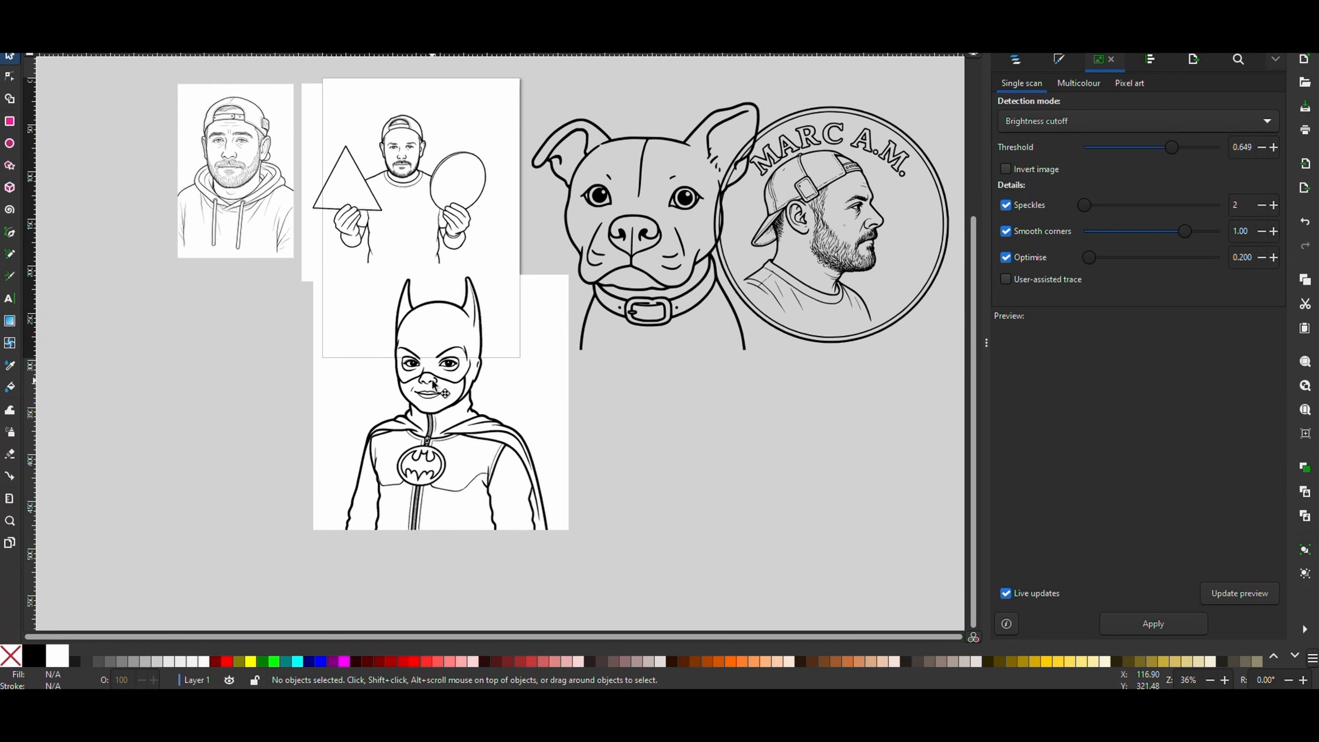
mouse_move(431, 386)
mouse_down()
mouse_move(386, 430)
mouse_move(351, 434)
mouse_up()
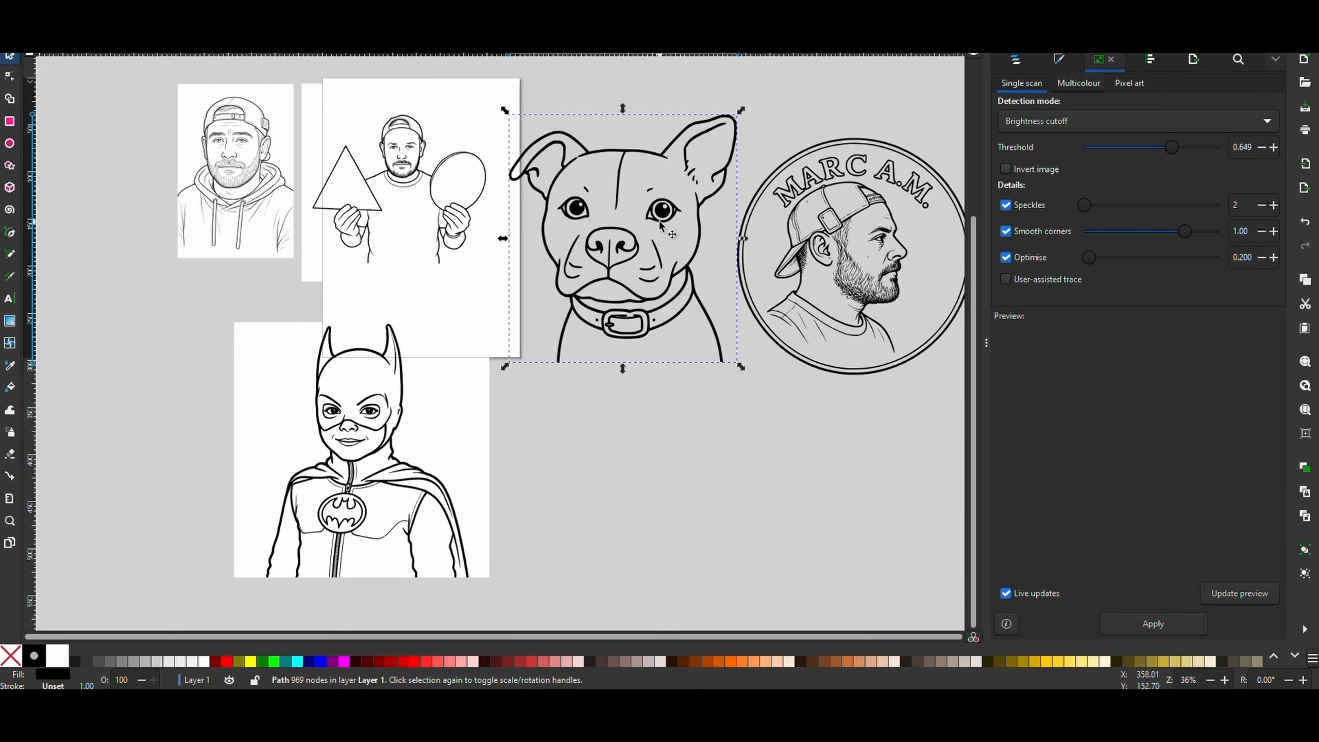
Step: Inspect the nodes of the traced dog path up close, and leave it deselected
click(10, 82)
ctrl+scroll(624, 180, up, 3)
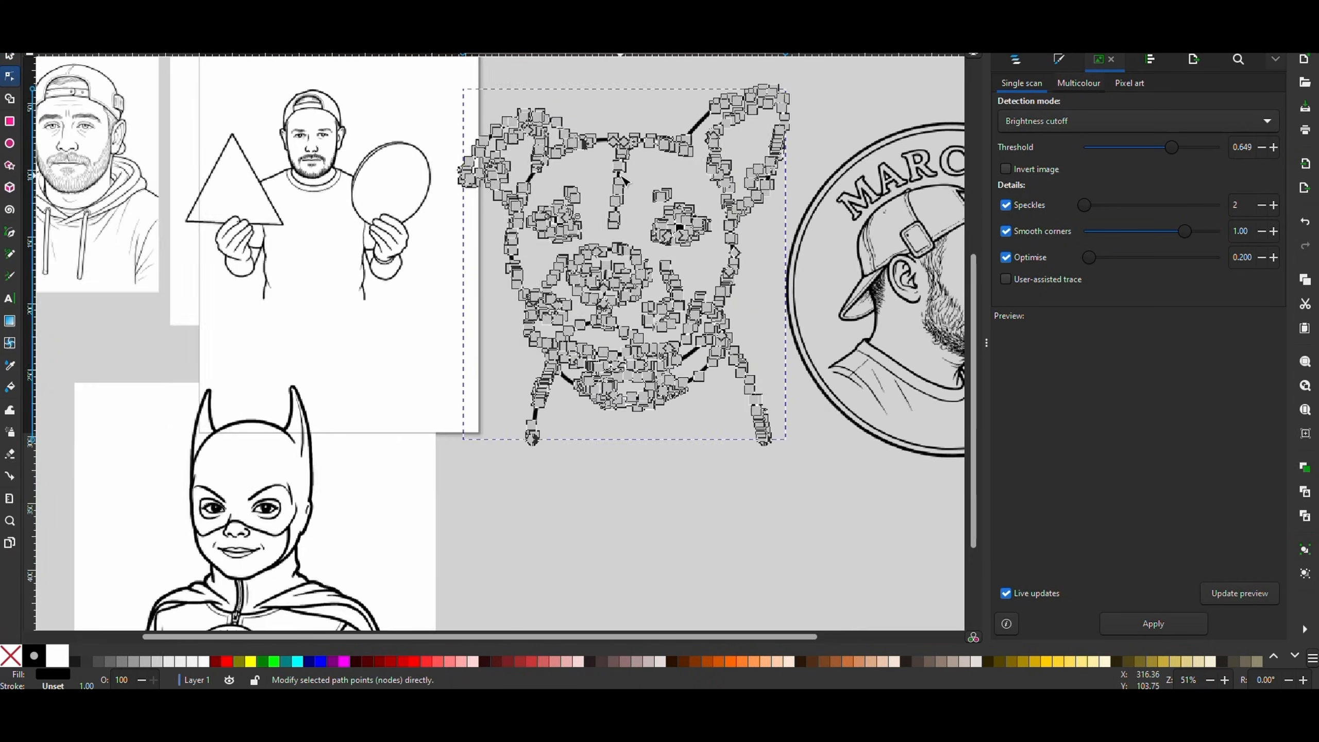
ctrl+scroll(624, 181, down, 5)
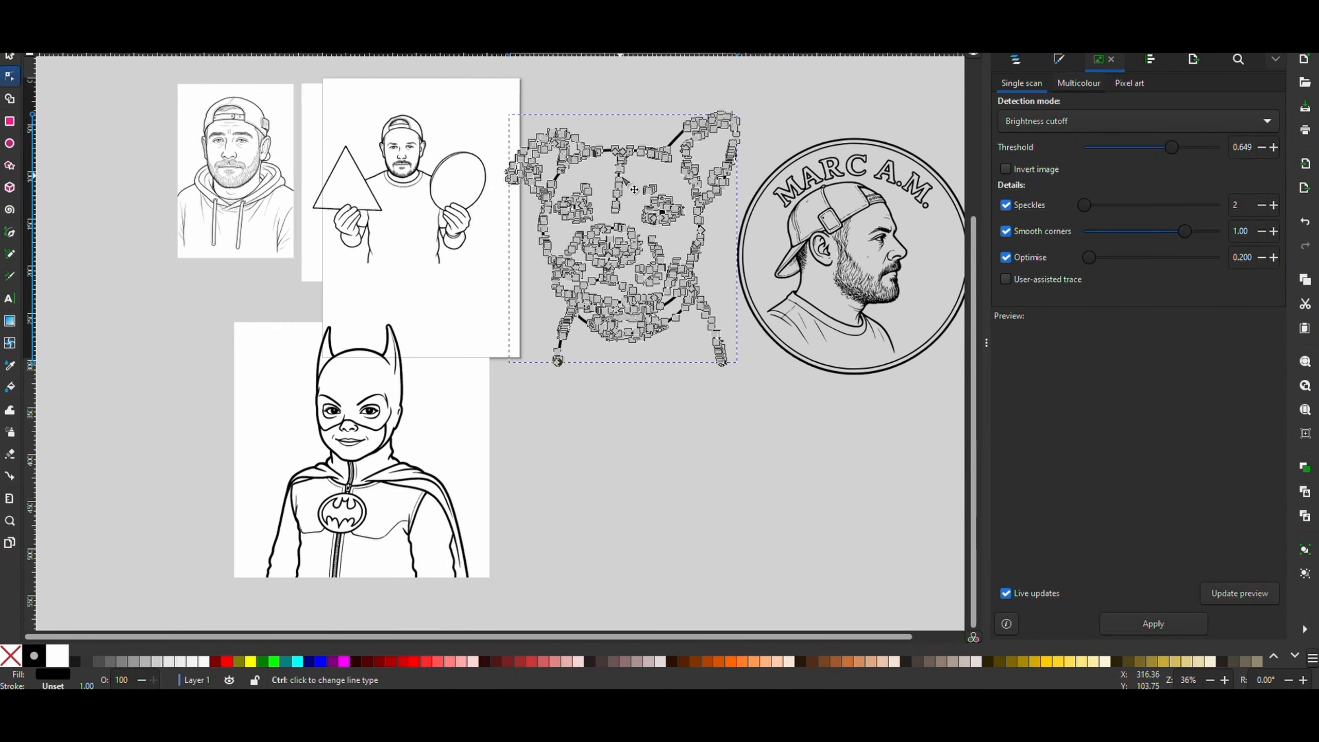
ctrl+scroll(625, 181, up, 4)
ctrl+scroll(625, 182, down, 4)
click(9, 57)
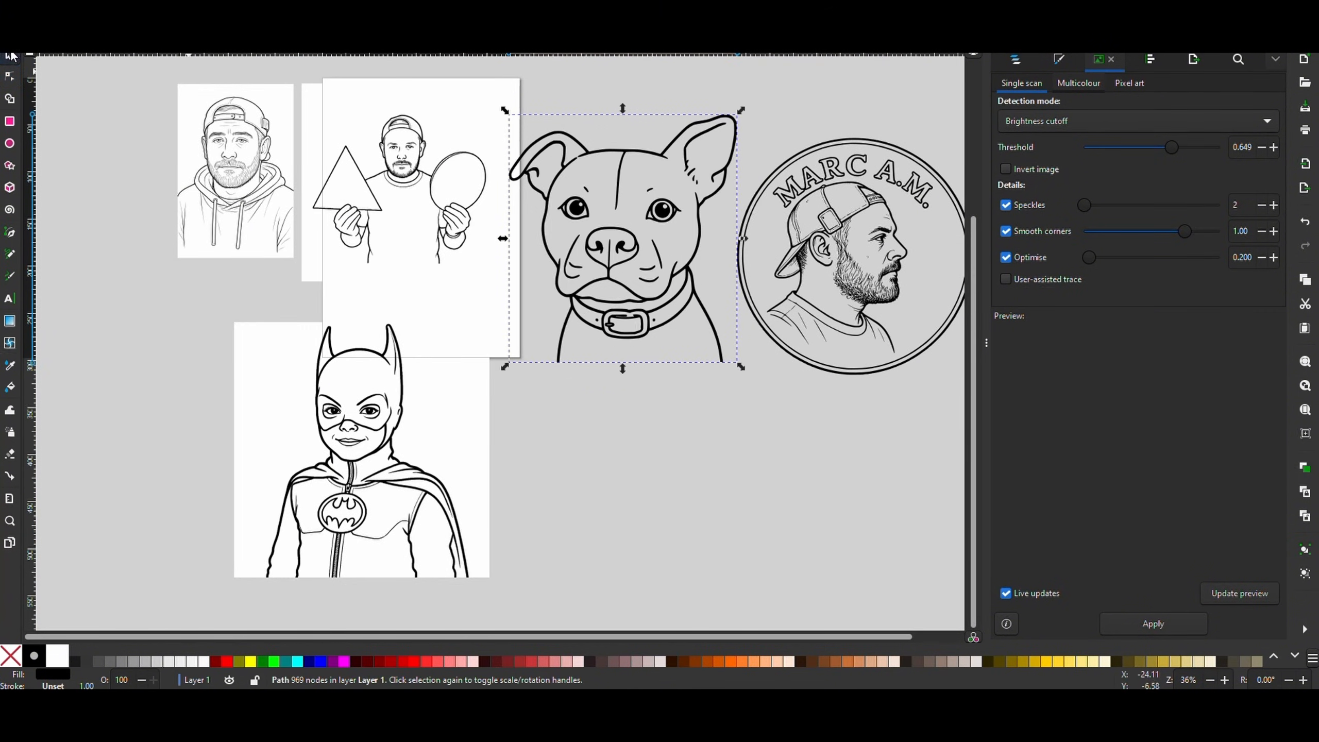
click(719, 396)
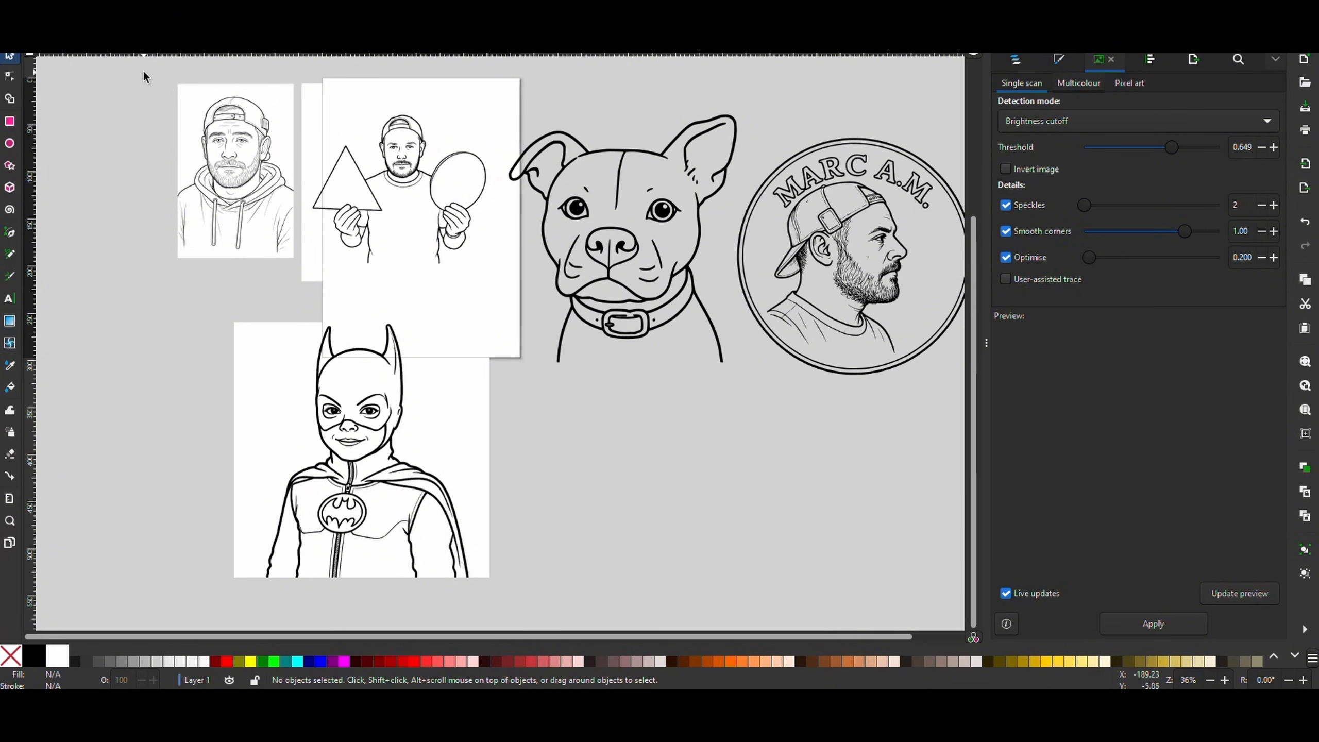
Step: Nudge the traced dog path slightly downward on the canvas and deselect it
drag(144, 76, 736, 425)
click(686, 482)
drag(624, 240, 623, 248)
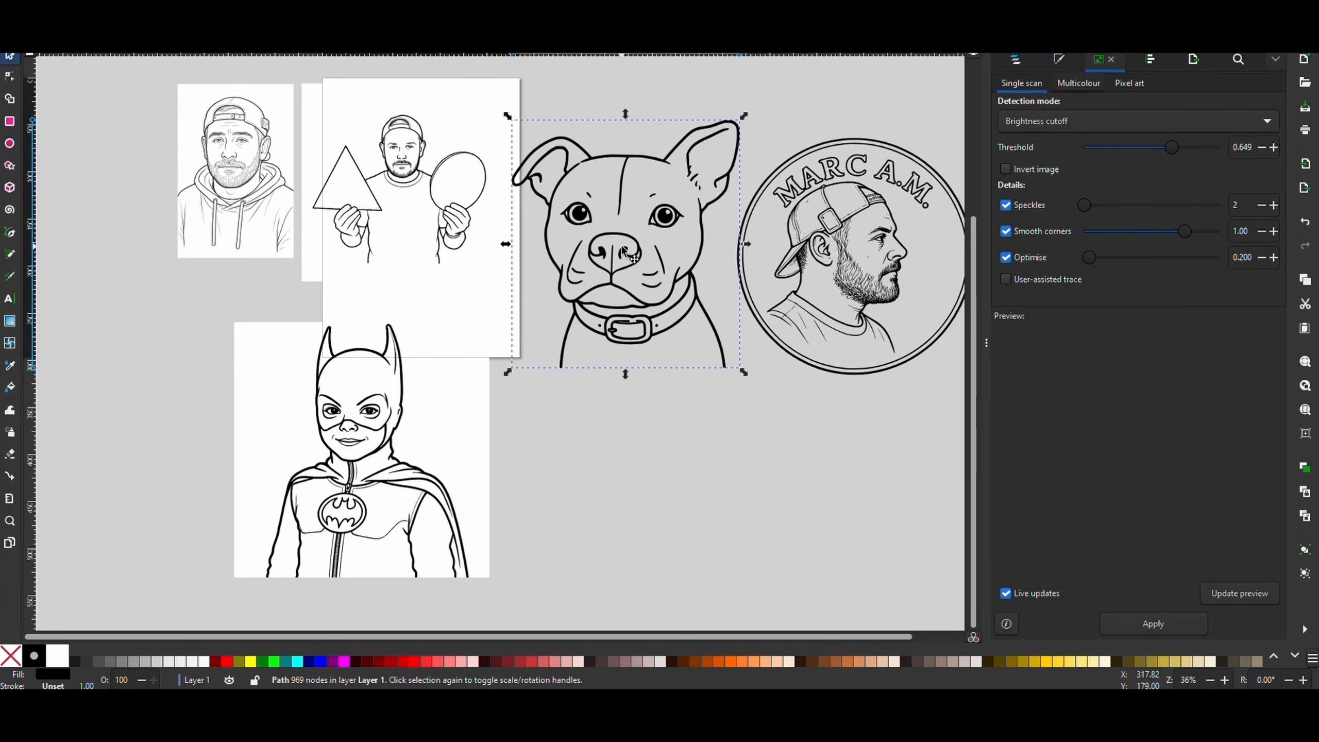
click(735, 558)
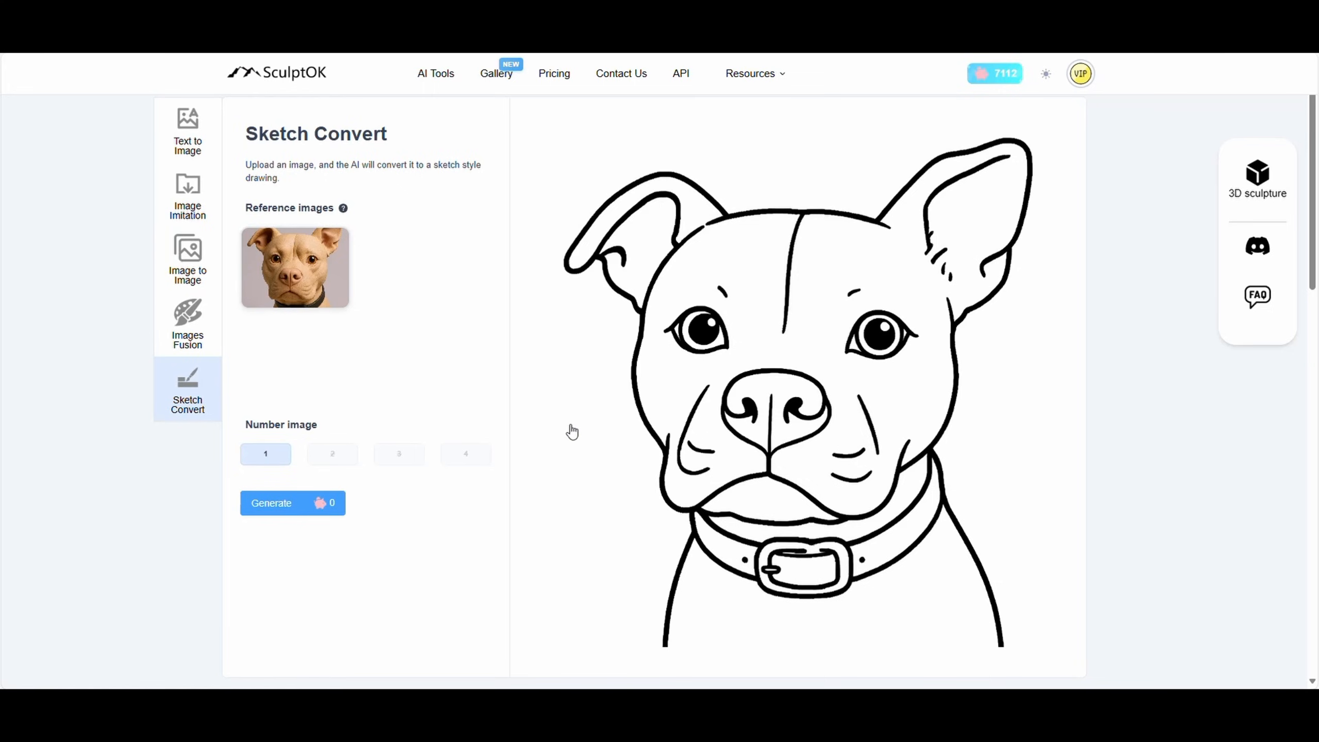
Step: Browse the generated images in SculptOK's history and open the skull sketch's details to examine its available options
scroll(572, 431, down, 4)
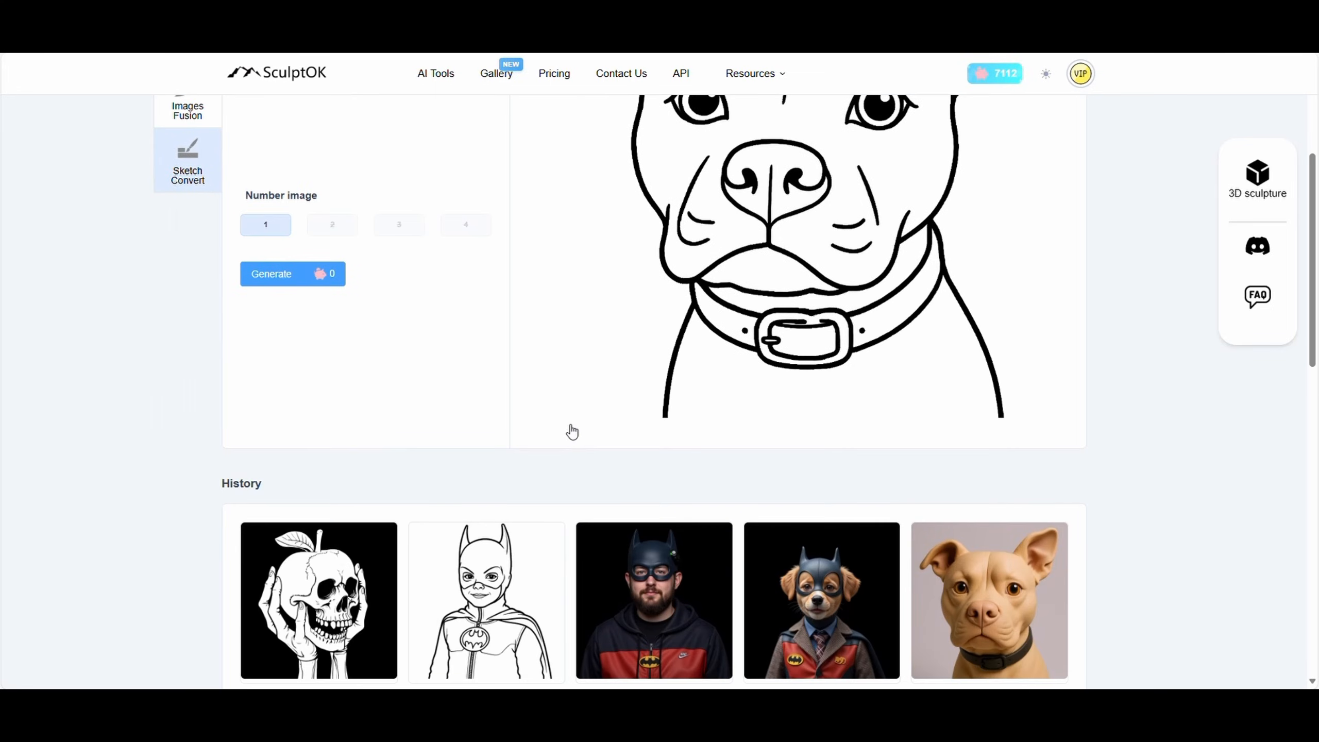
scroll(192, 492, down, 5)
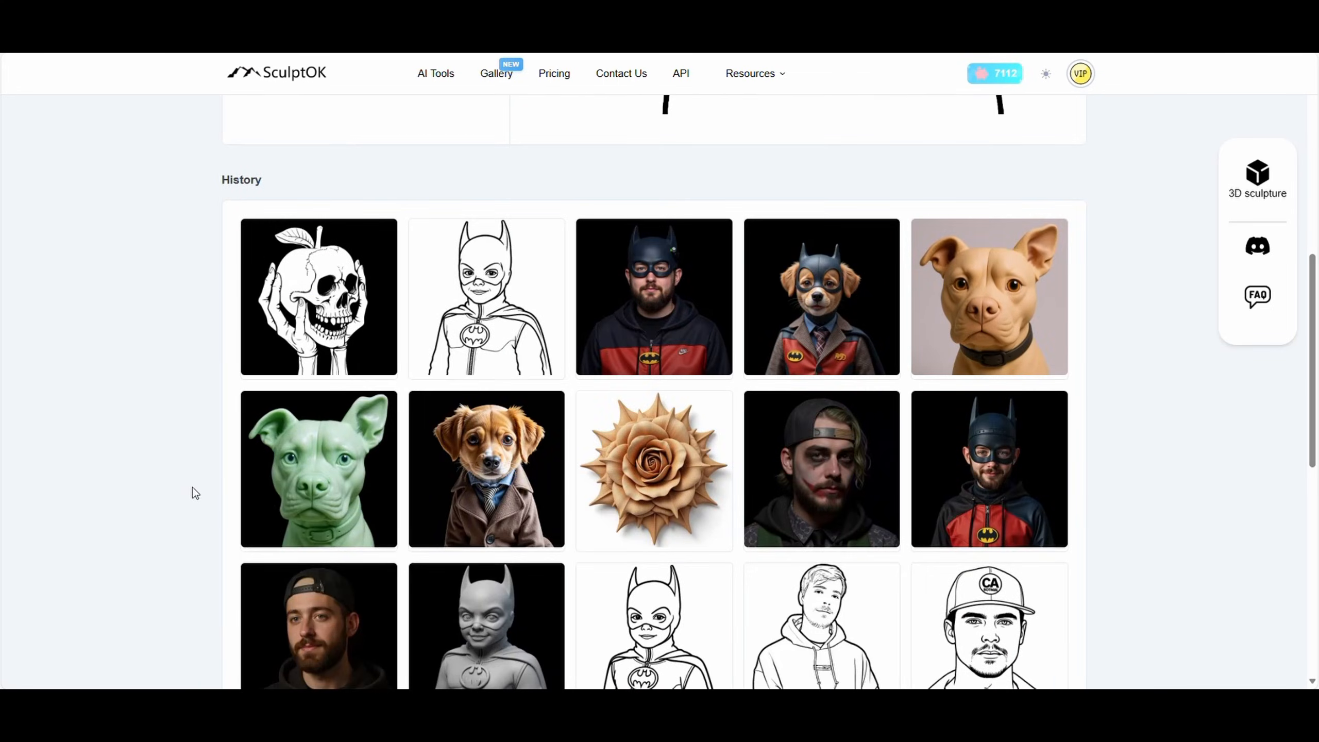
scroll(203, 492, up, 10)
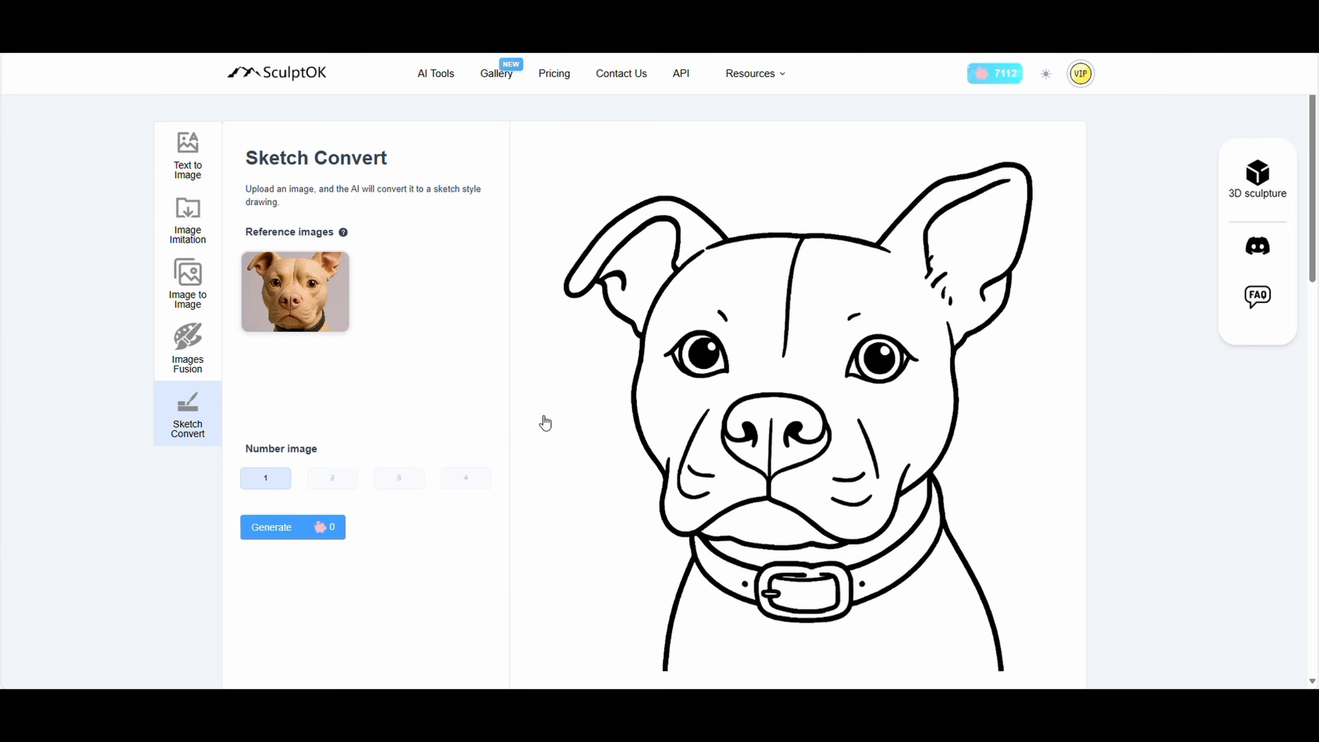
scroll(544, 423, down, 1)
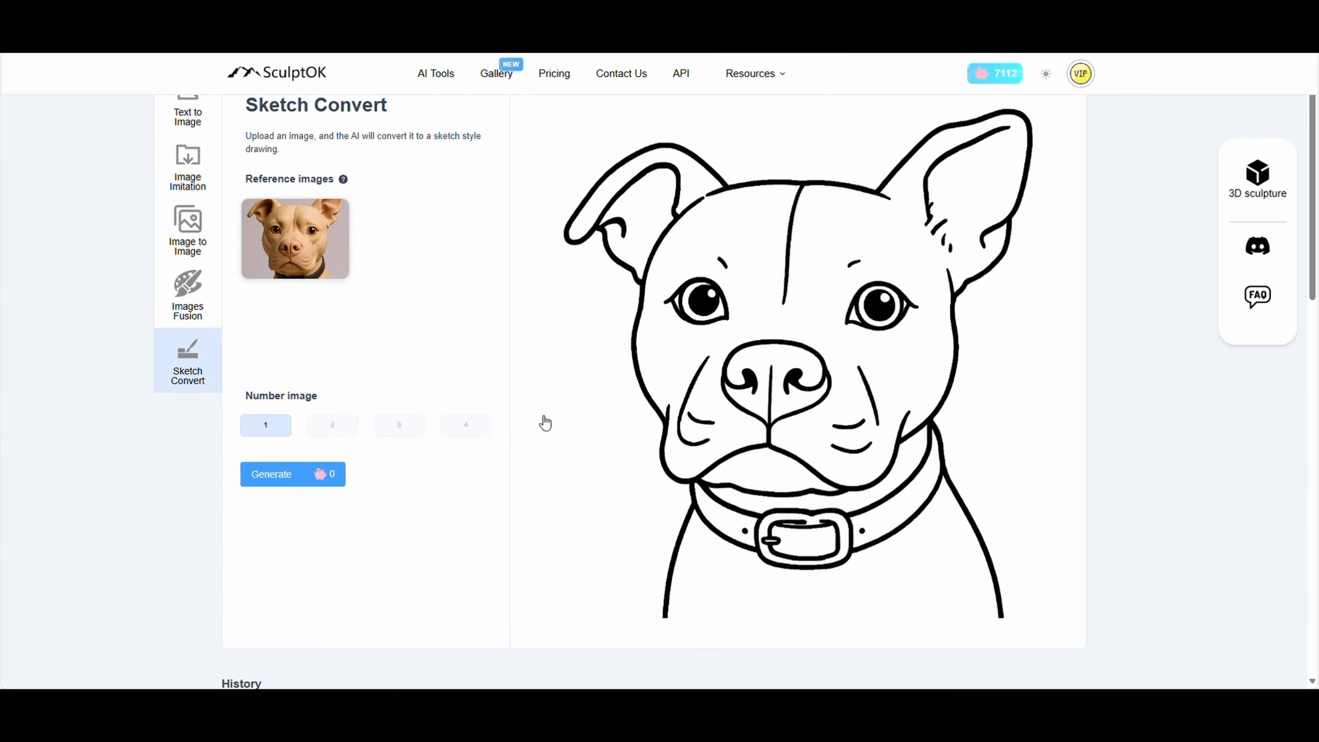
scroll(544, 423, down, 6)
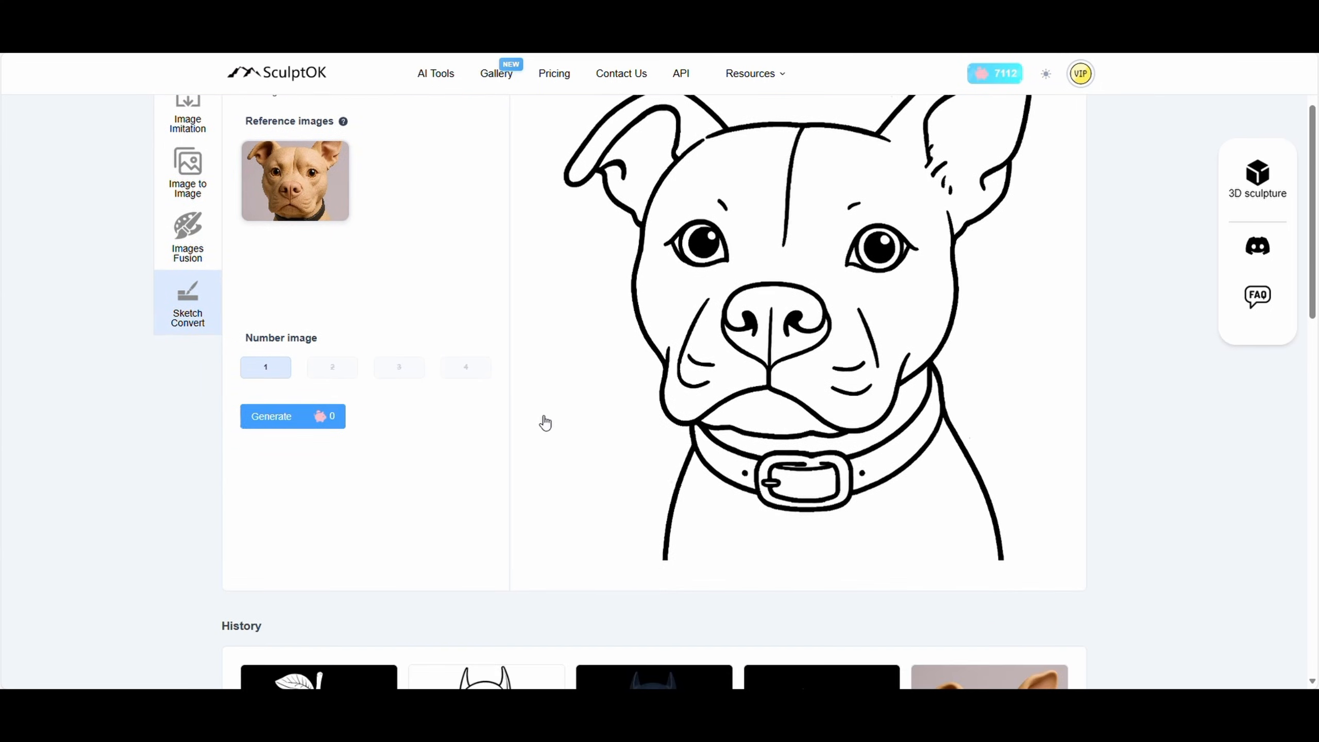
scroll(183, 405, down, 2)
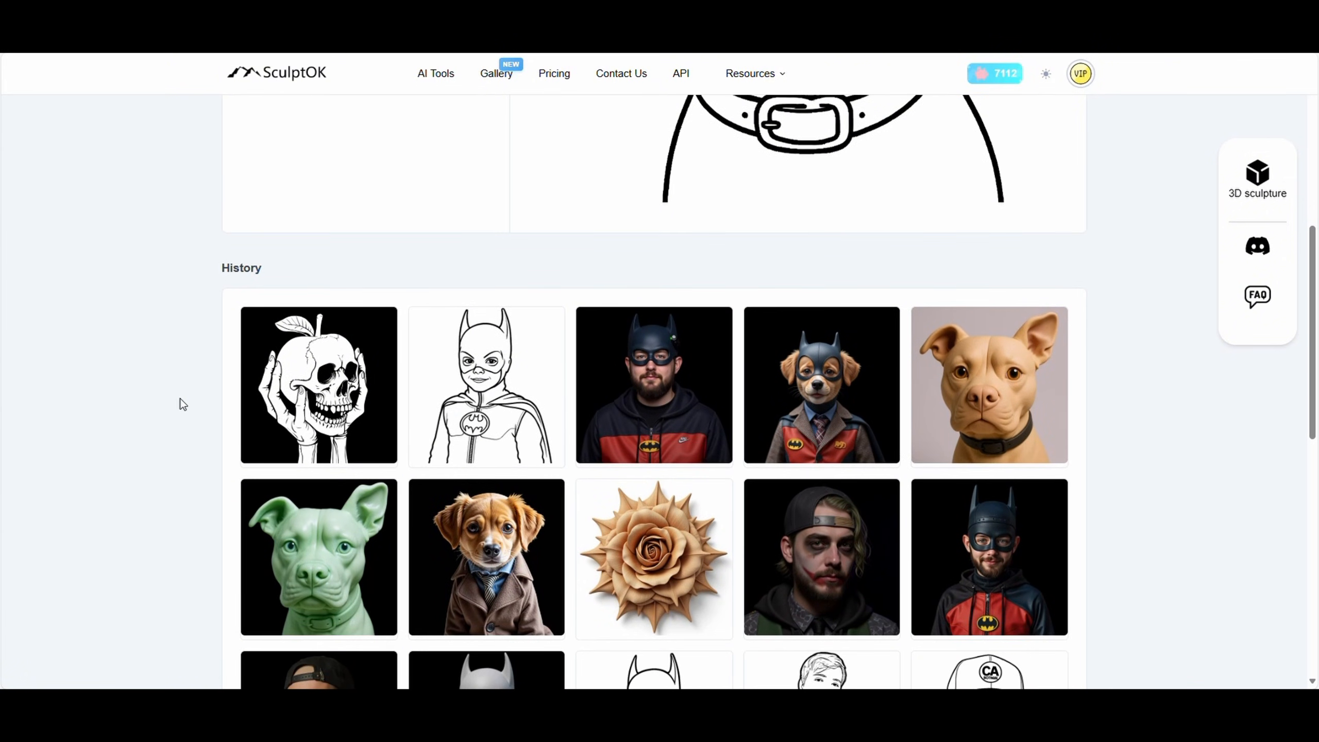
scroll(183, 405, down, 1)
scroll(183, 405, up, 1)
mouse_move(338, 388)
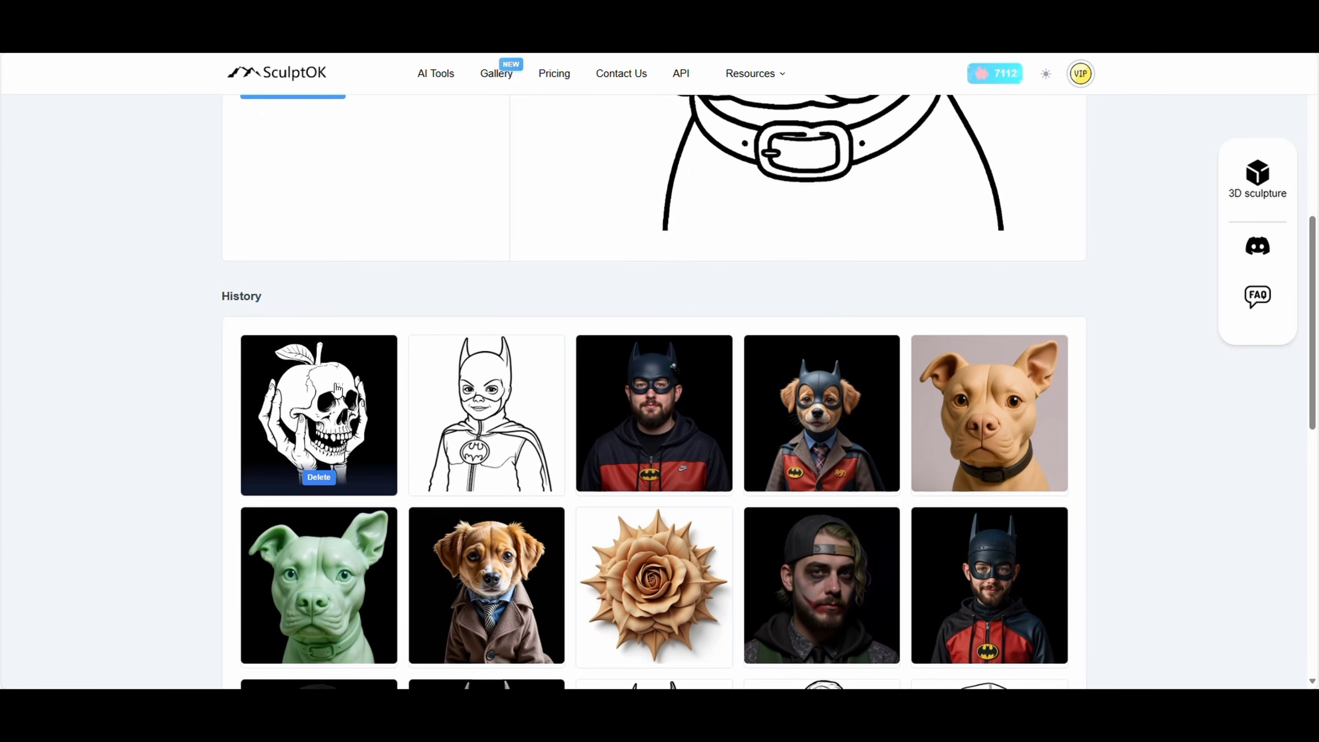
click(337, 389)
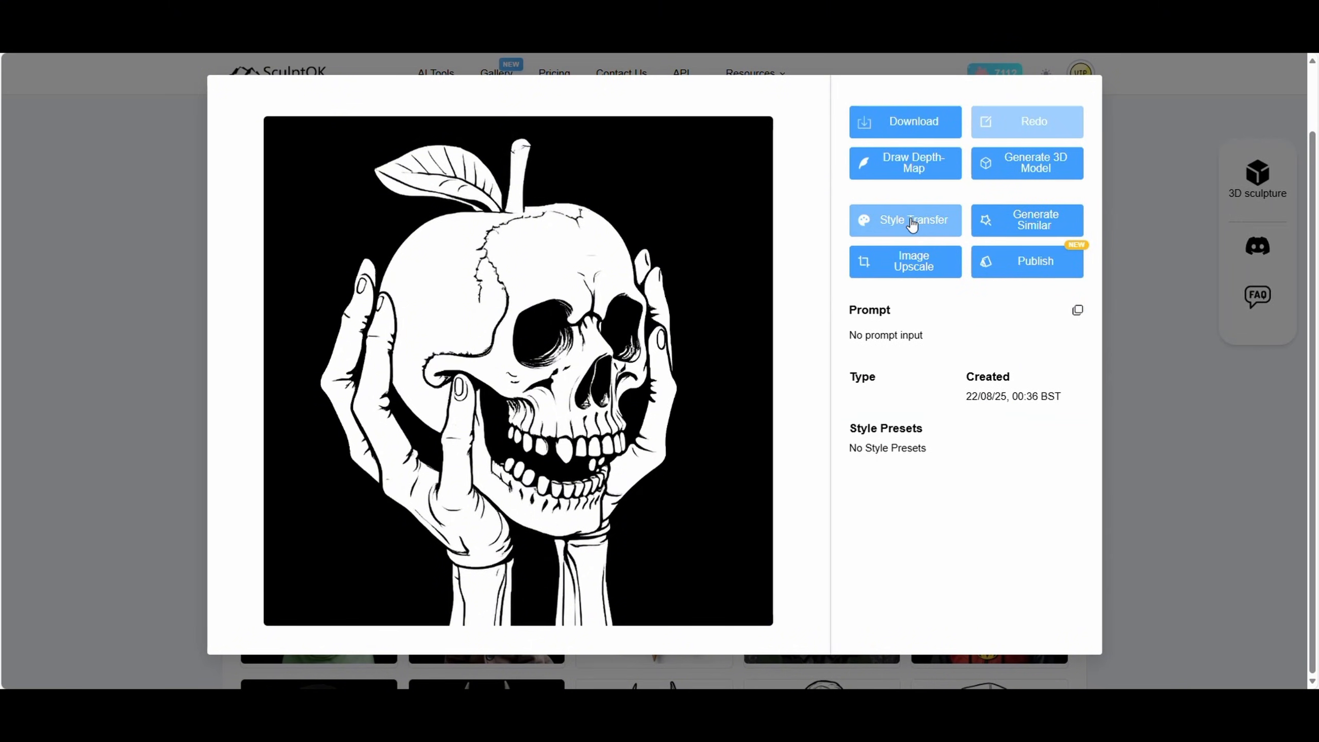
Step: Transfer the skull sketch to the Stone style preset and generate a single image
click(913, 225)
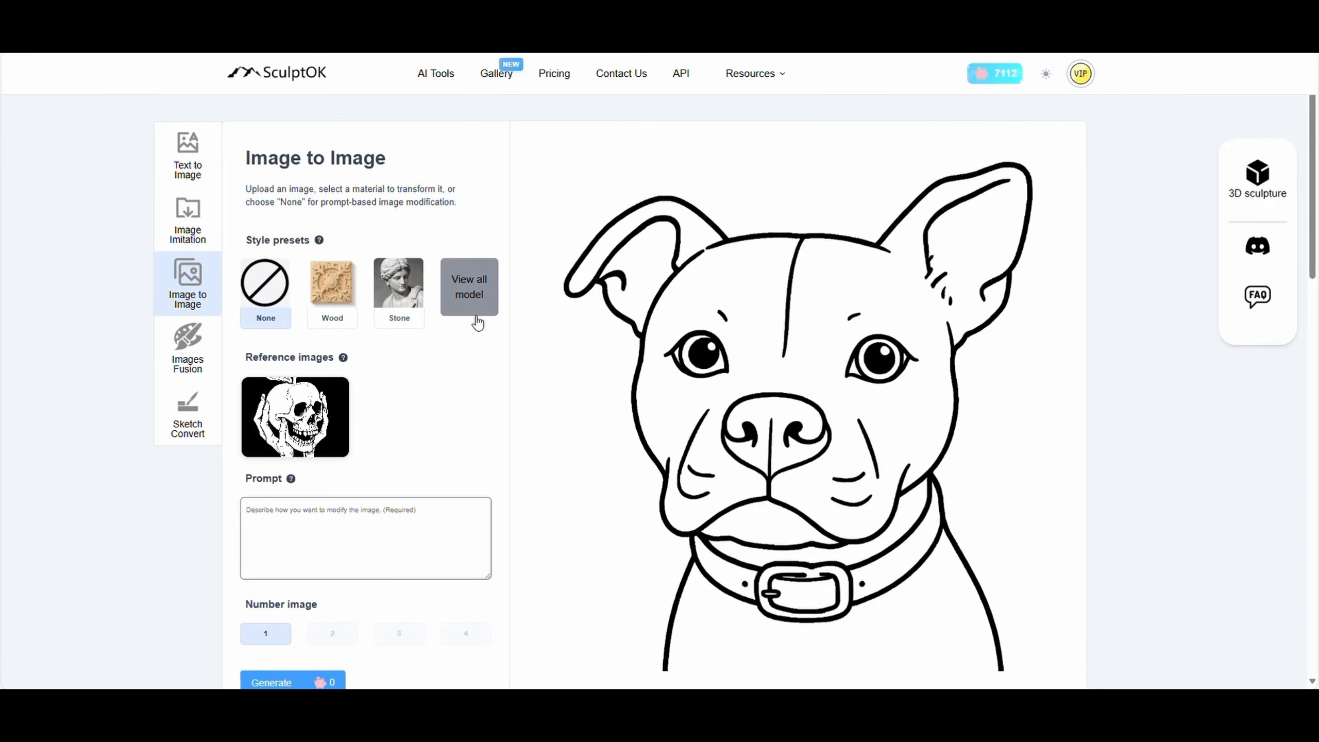
mouse_move(288, 422)
click(456, 286)
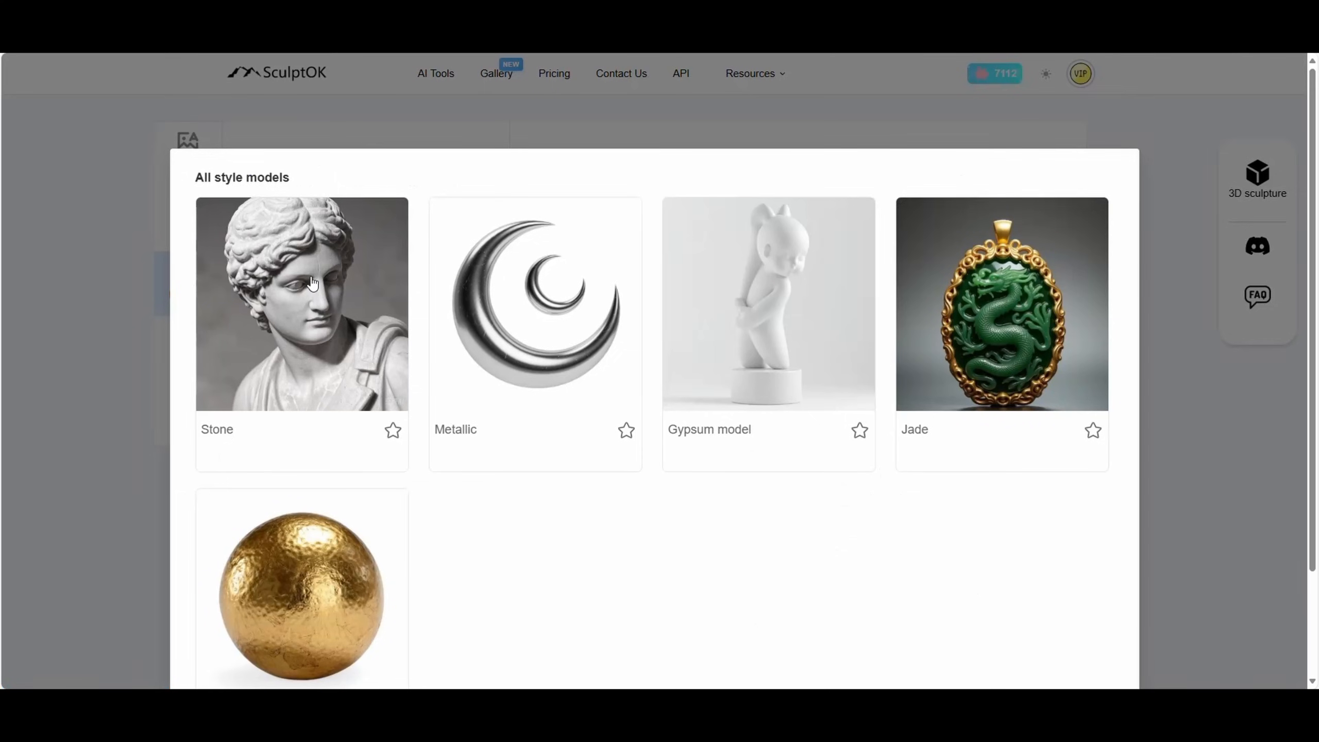
click(312, 283)
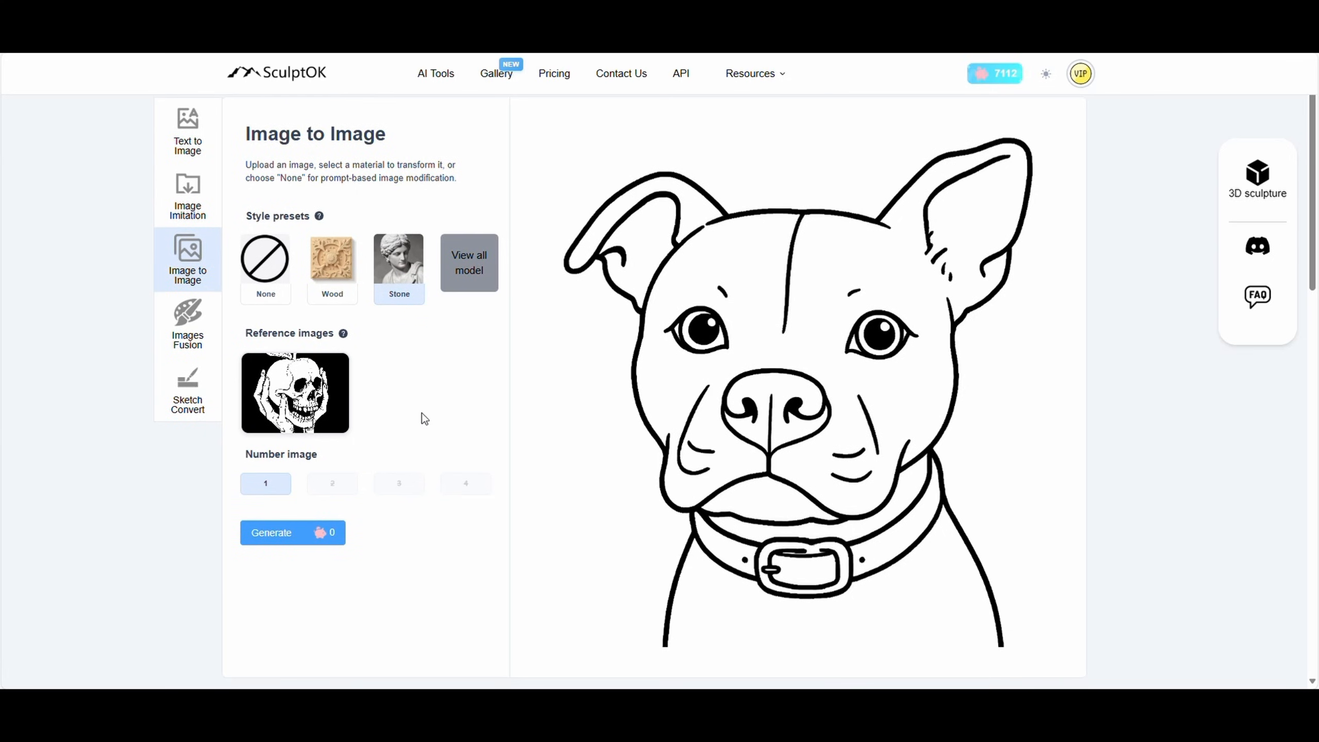
click(294, 532)
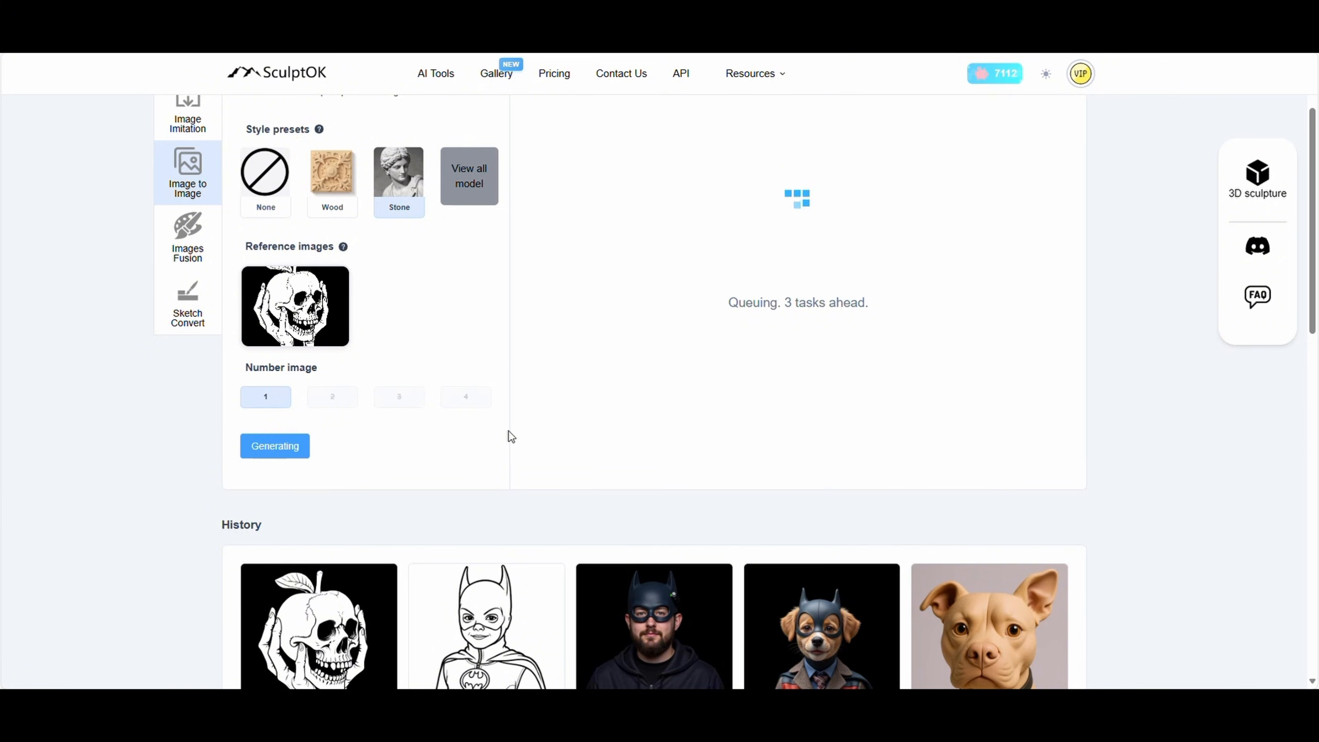
scroll(509, 433, up, 1)
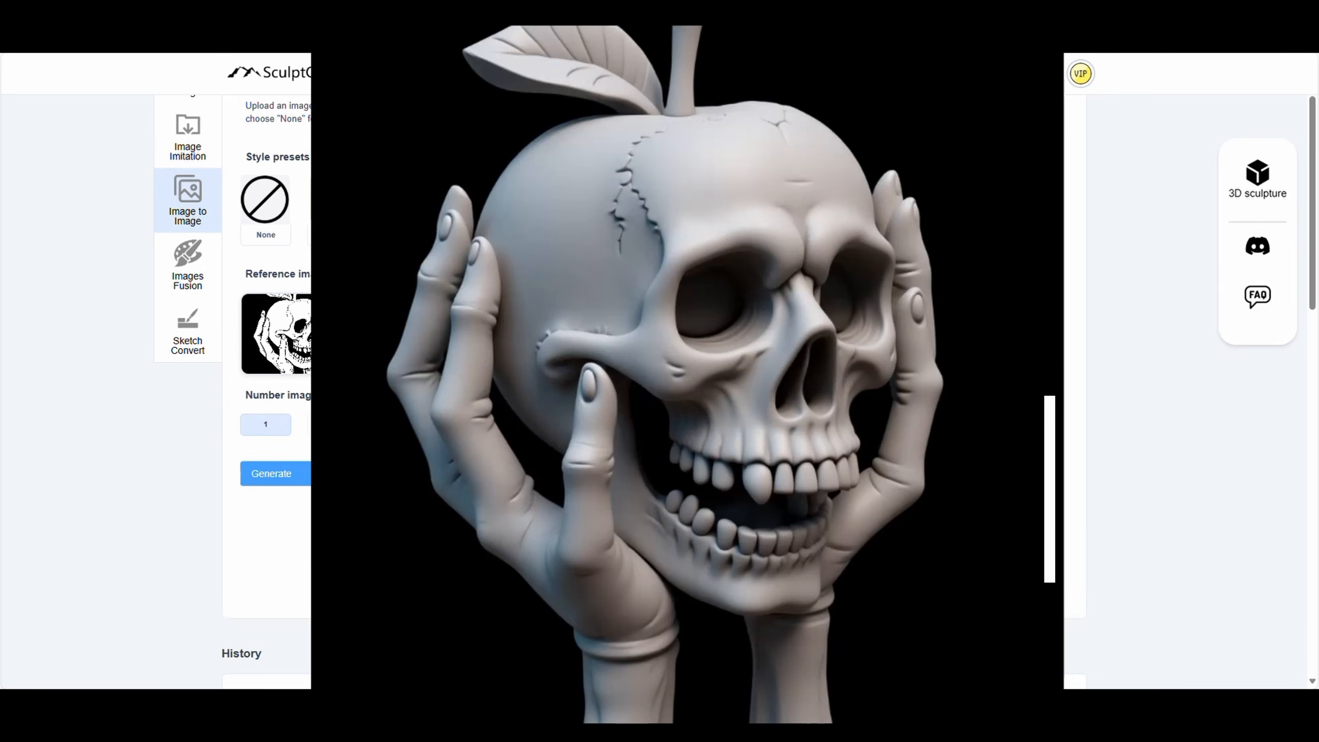
scroll(687, 374, up, 1)
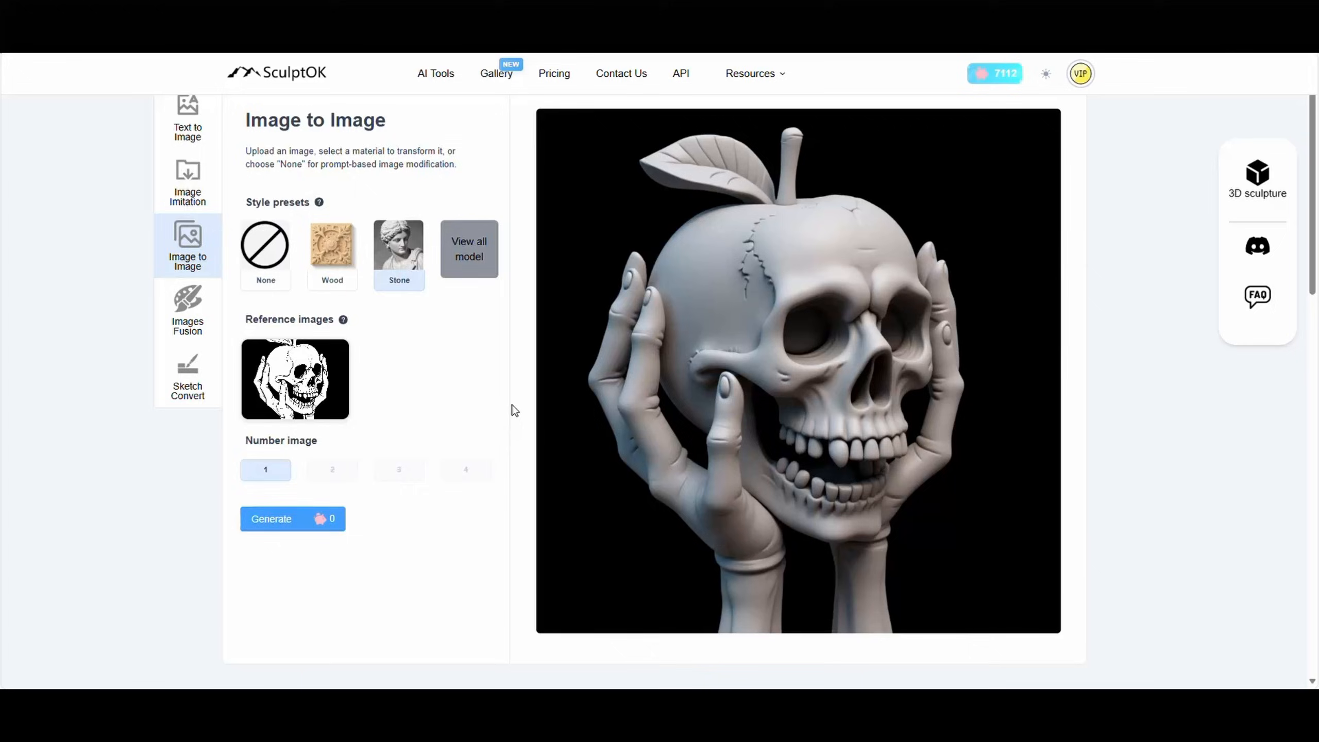
Step: Open the original skull sketch from the history to compare it with the stone render, and close it
scroll(513, 410, down, 3)
click(308, 638)
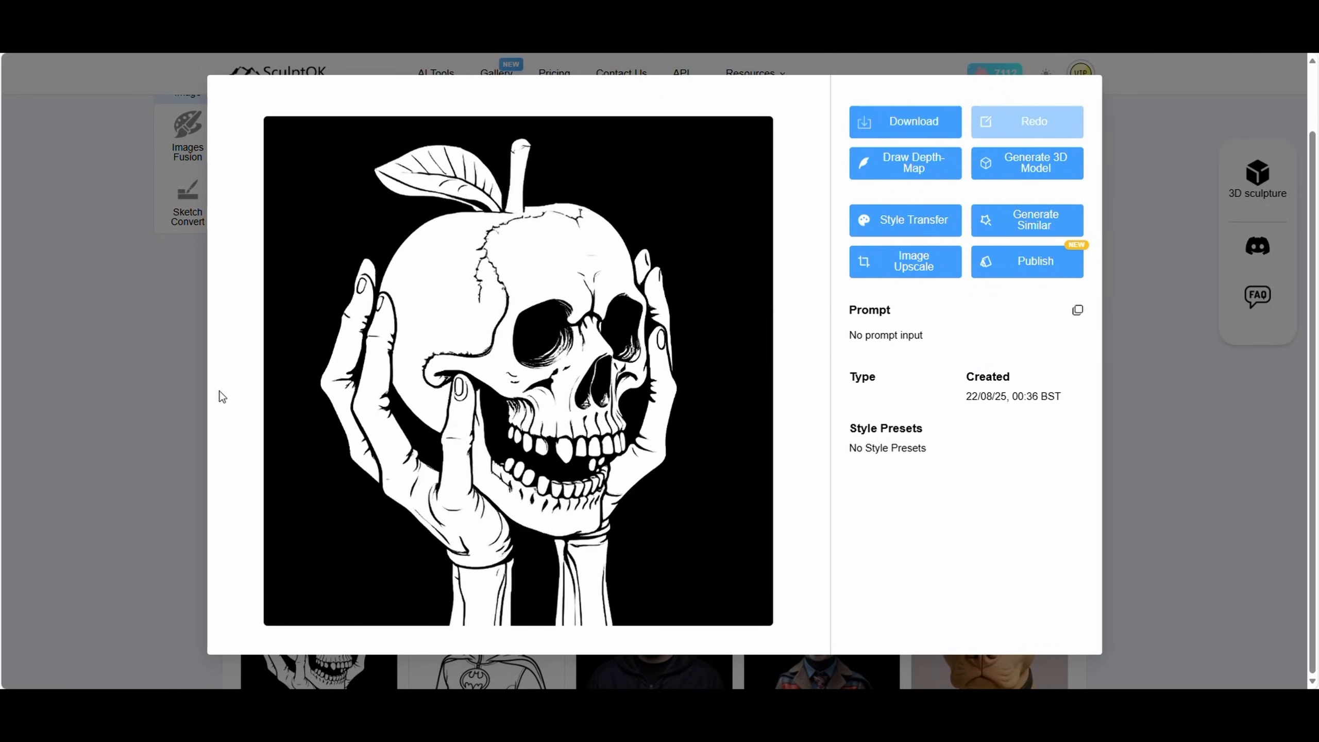
click(168, 408)
scroll(511, 326, up, 3)
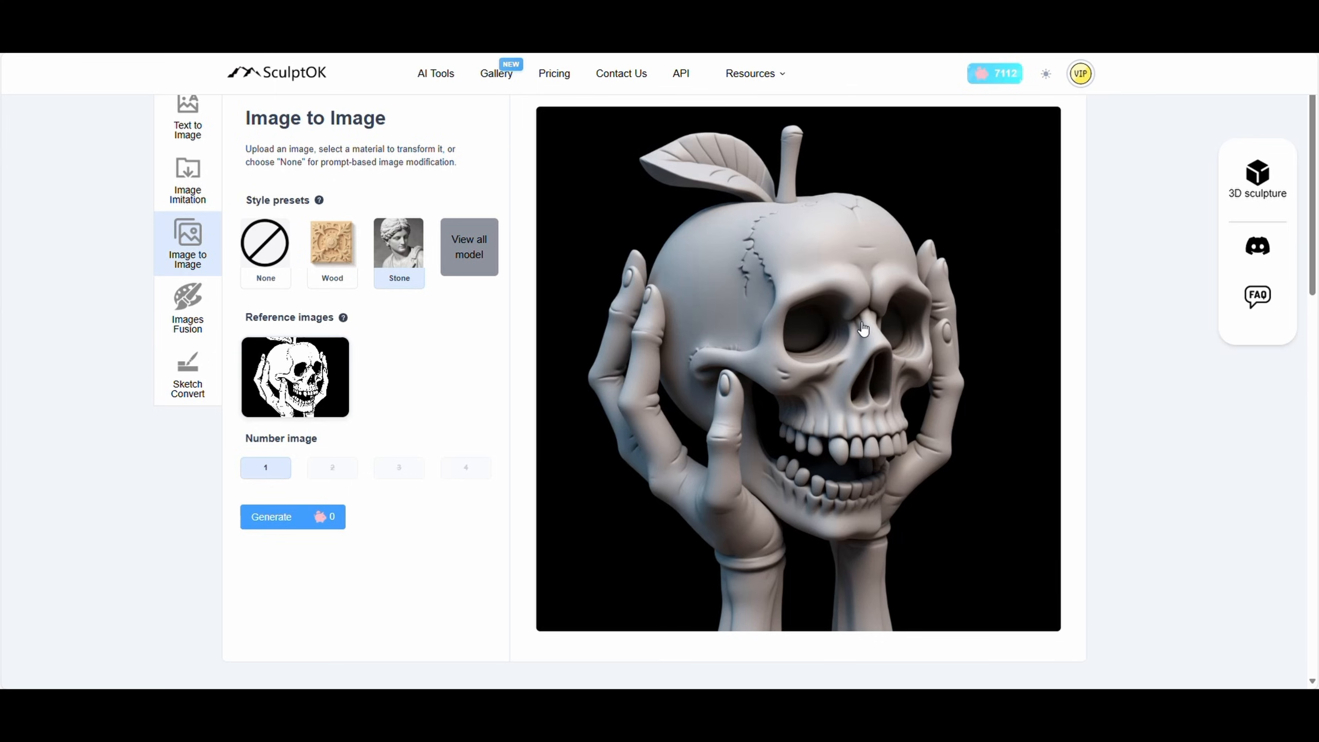
Step: Send the stone skull render to 3D model generation and generate the model with Standard precision
click(863, 328)
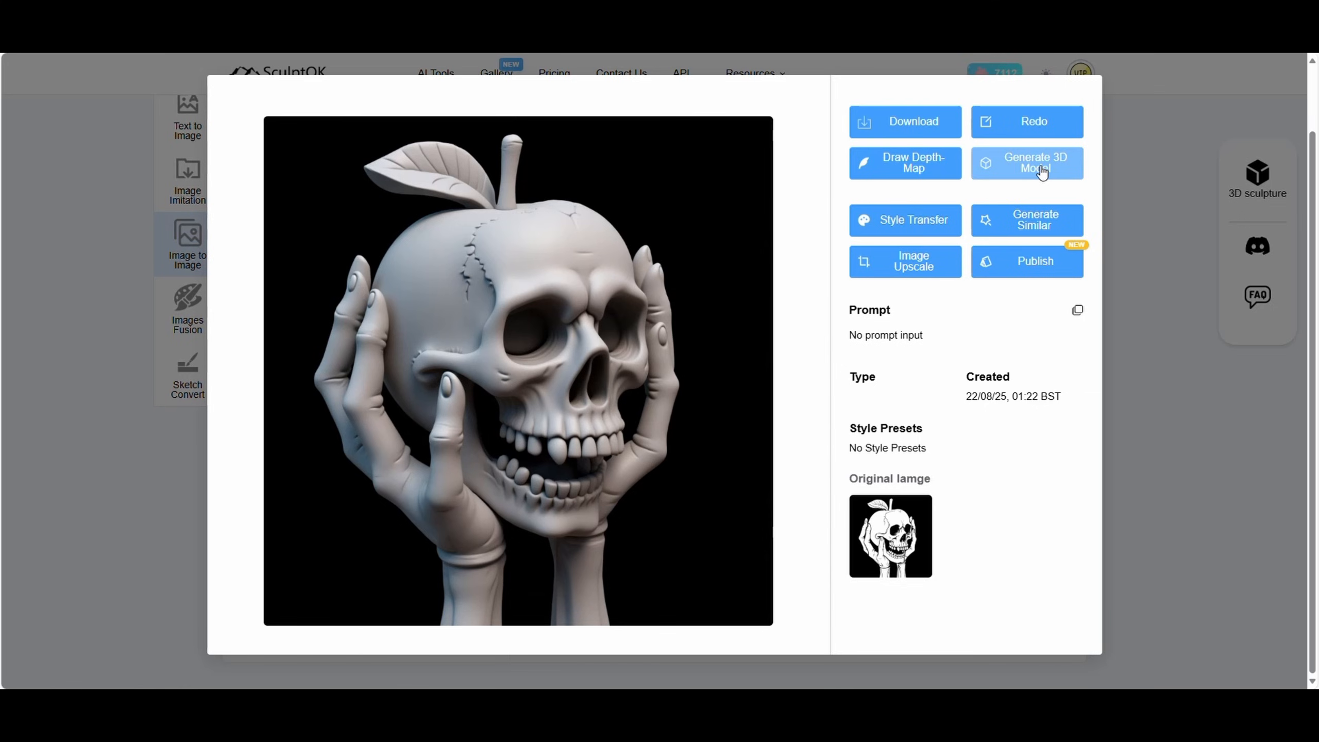
click(1011, 169)
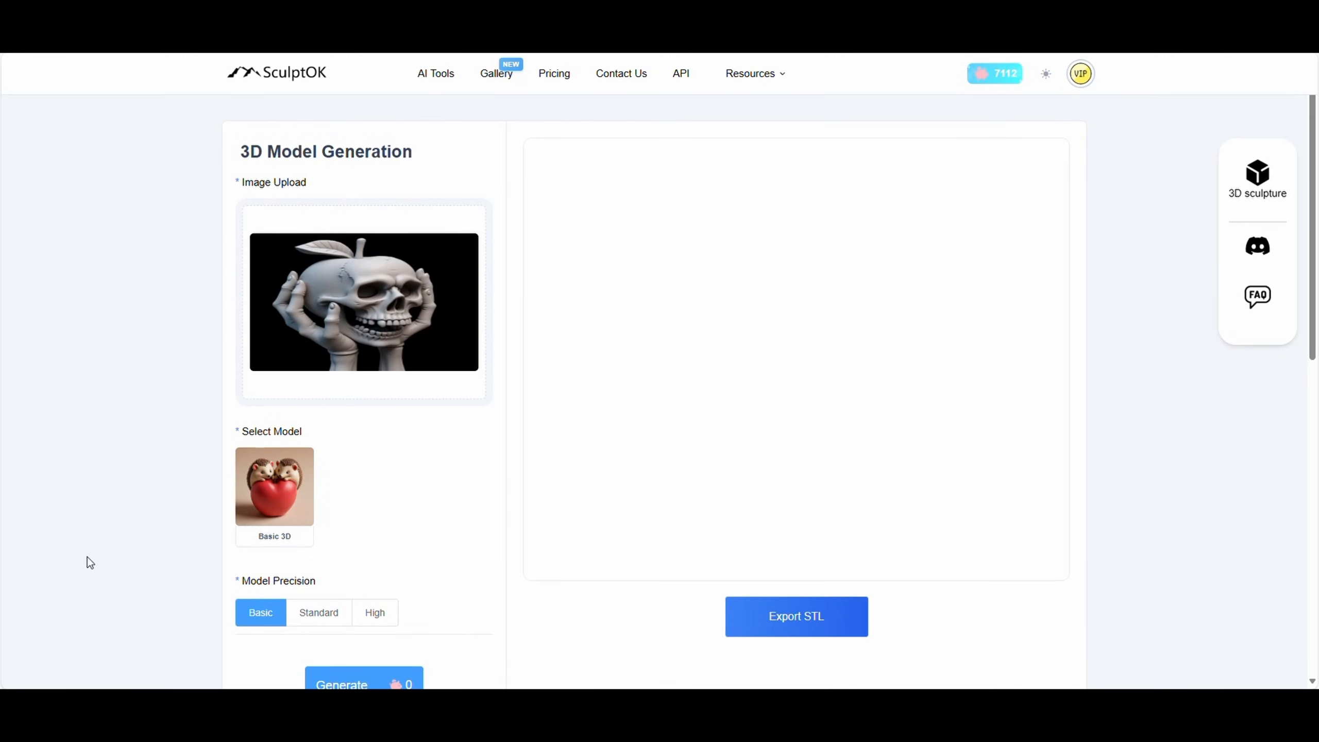
mouse_move(430, 82)
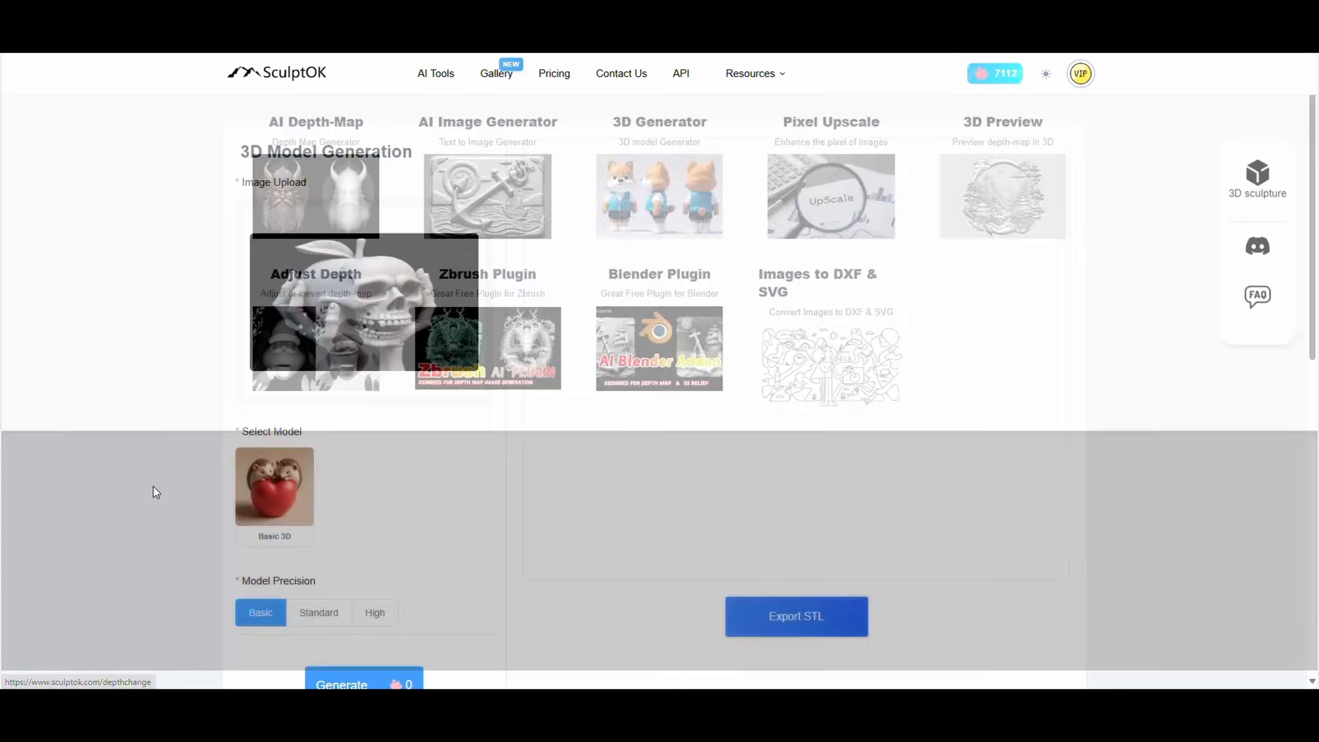
scroll(153, 487, down, 1)
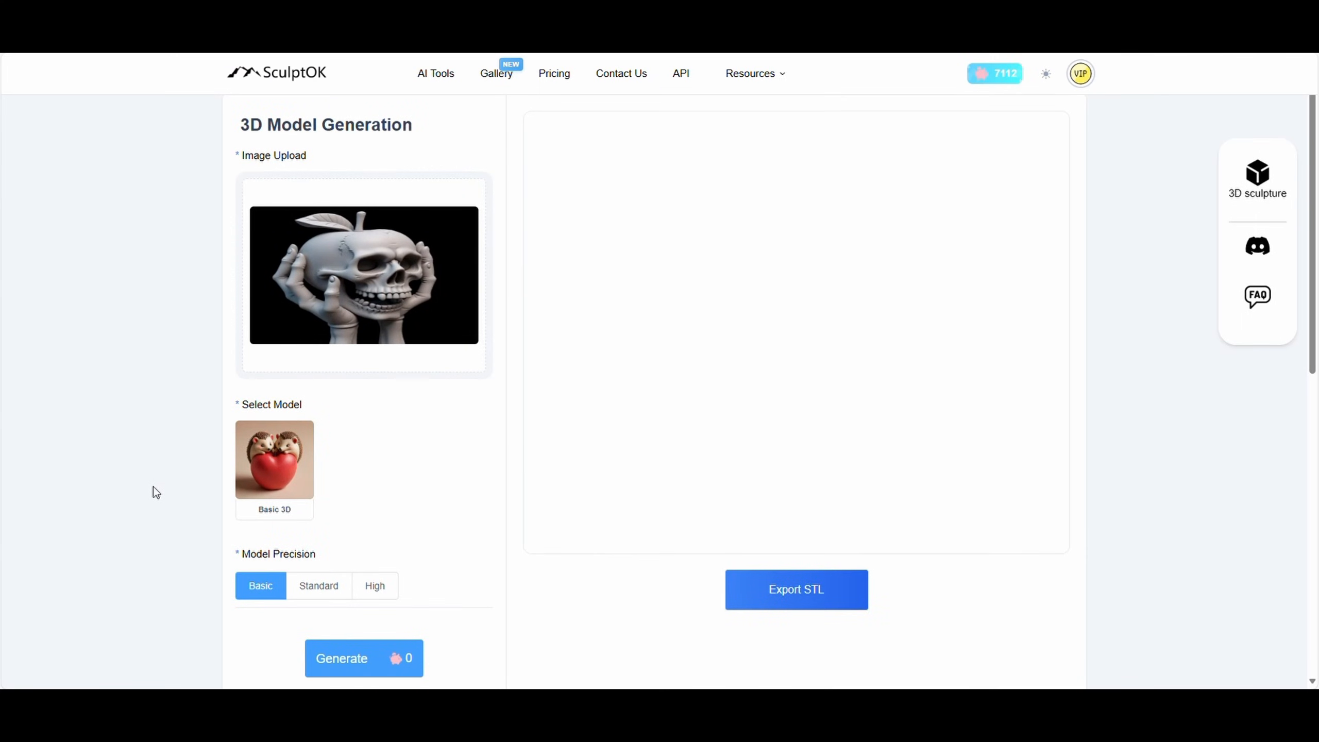
scroll(155, 492, down, 1)
scroll(155, 492, down, 1)
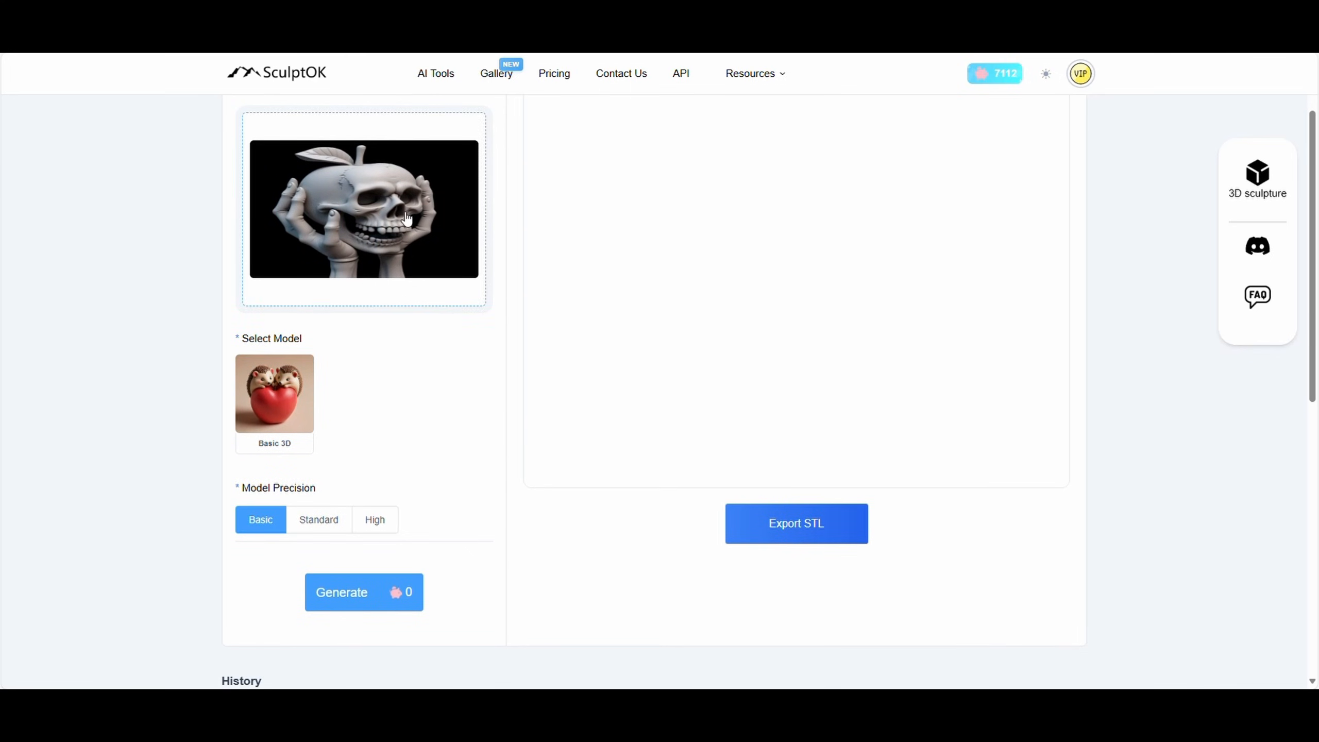
click(325, 530)
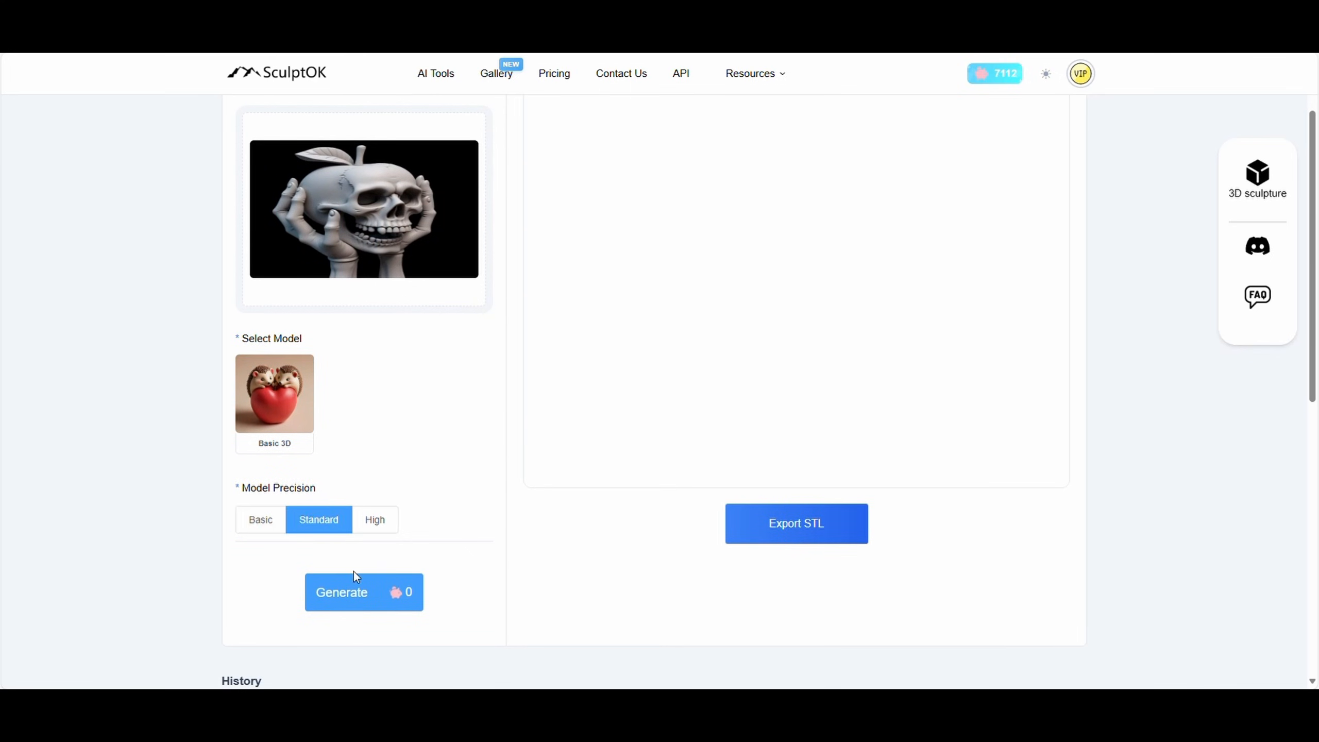
click(367, 608)
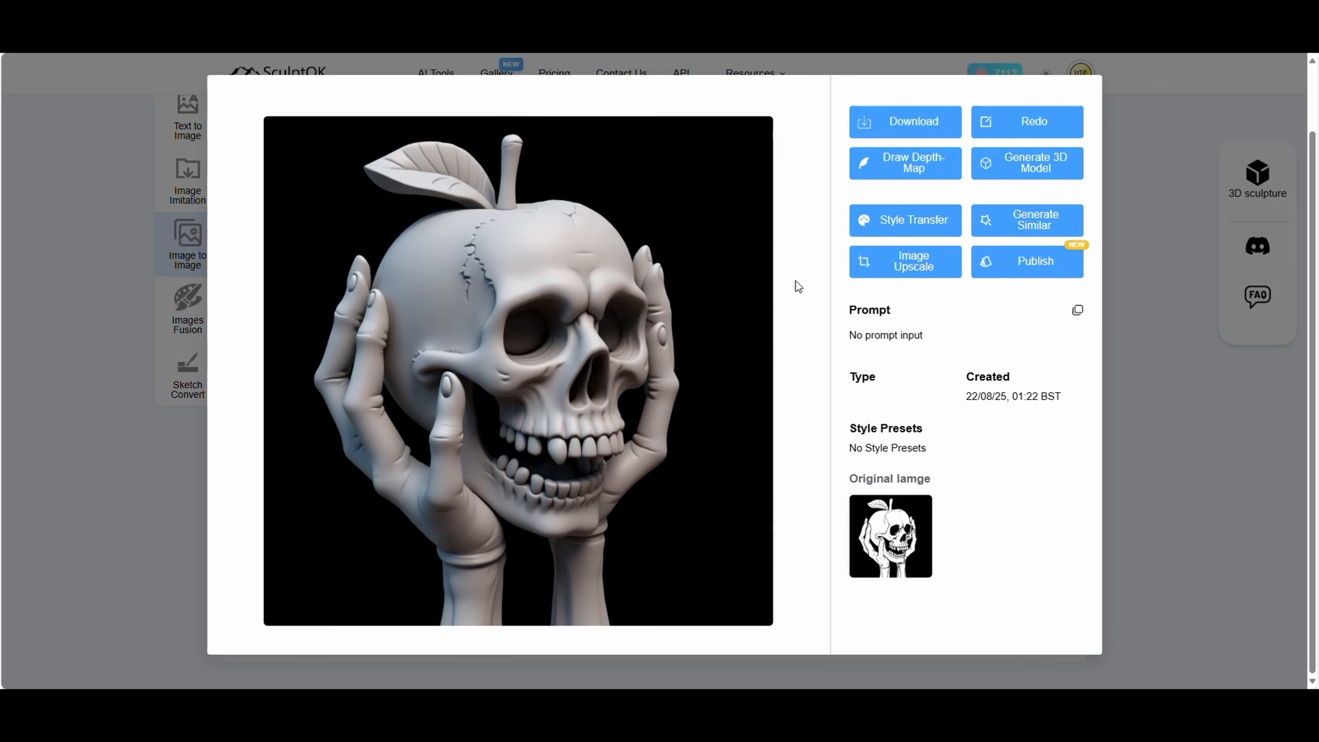
Step: Revisit the generated 3D skull model and inspect it from slightly different angles
click(1027, 163)
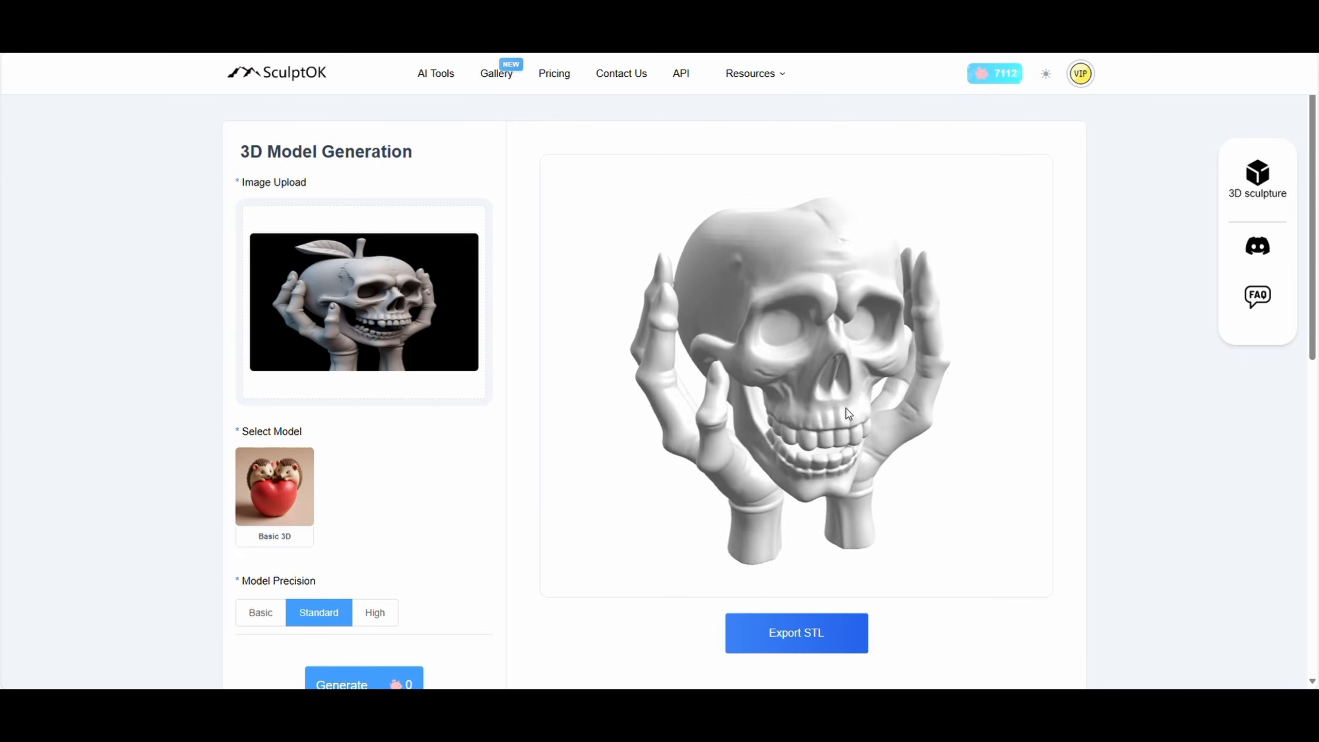
mouse_move(846, 409)
mouse_down()
mouse_move(842, 506)
mouse_move(834, 389)
mouse_move(854, 386)
mouse_up()
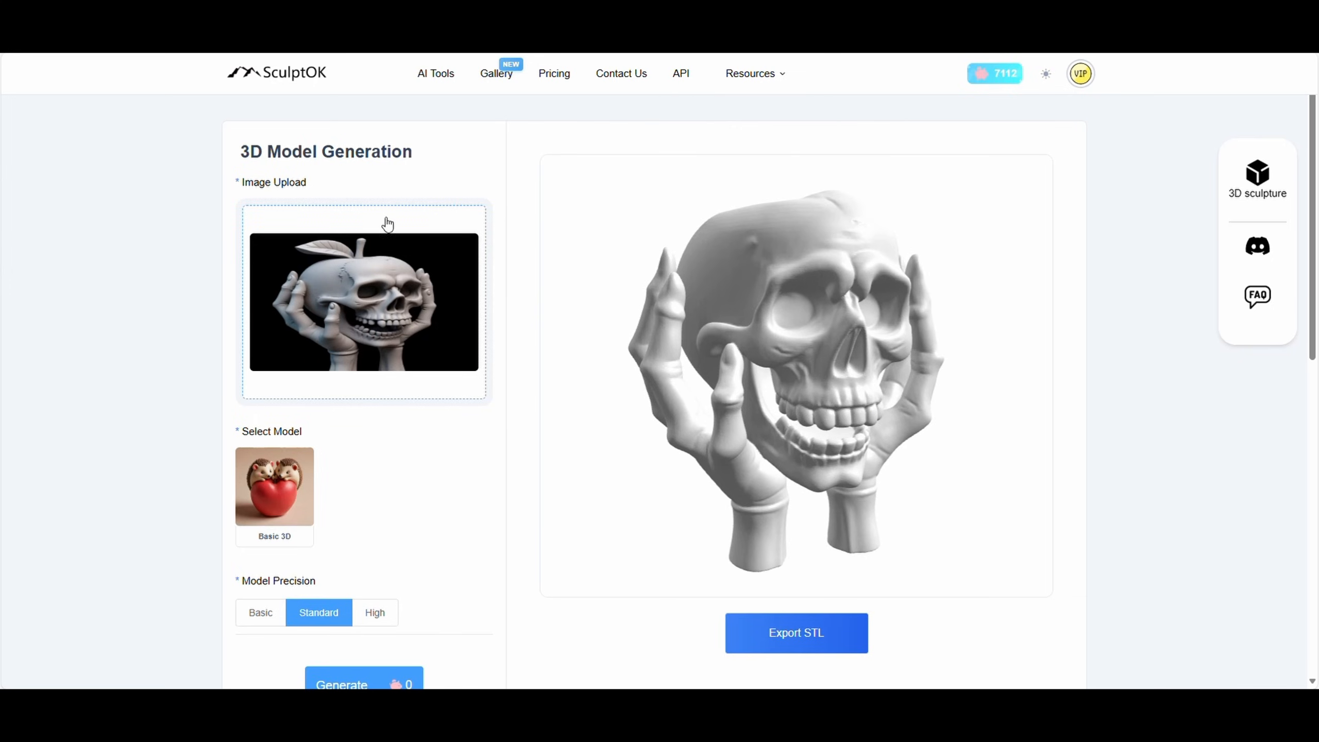
mouse_move(778, 283)
mouse_down()
mouse_move(547, 298)
mouse_move(875, 320)
mouse_move(846, 293)
mouse_move(905, 289)
mouse_move(693, 289)
mouse_move(750, 295)
mouse_move(785, 290)
mouse_move(788, 276)
mouse_move(785, 287)
mouse_up()
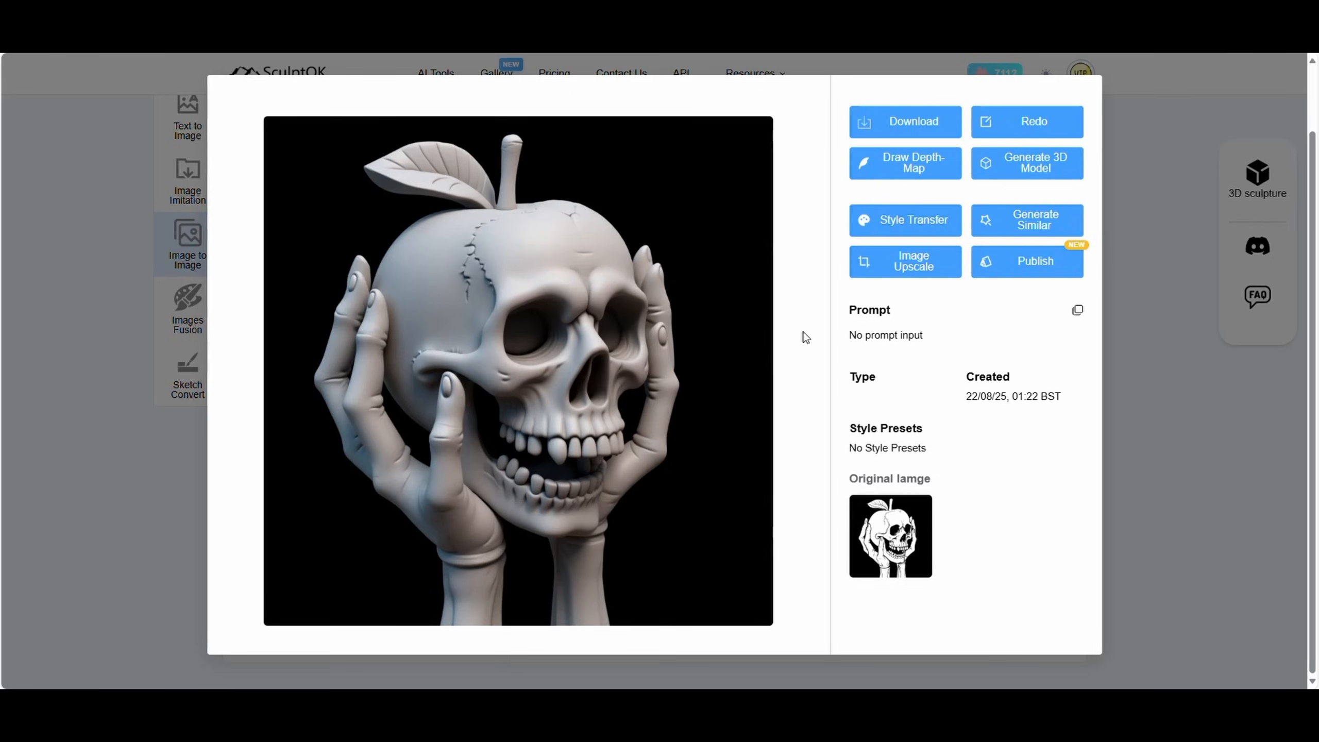
Step: Send the stone skull render to depth-map generation and set the type of image to portrait image
click(912, 162)
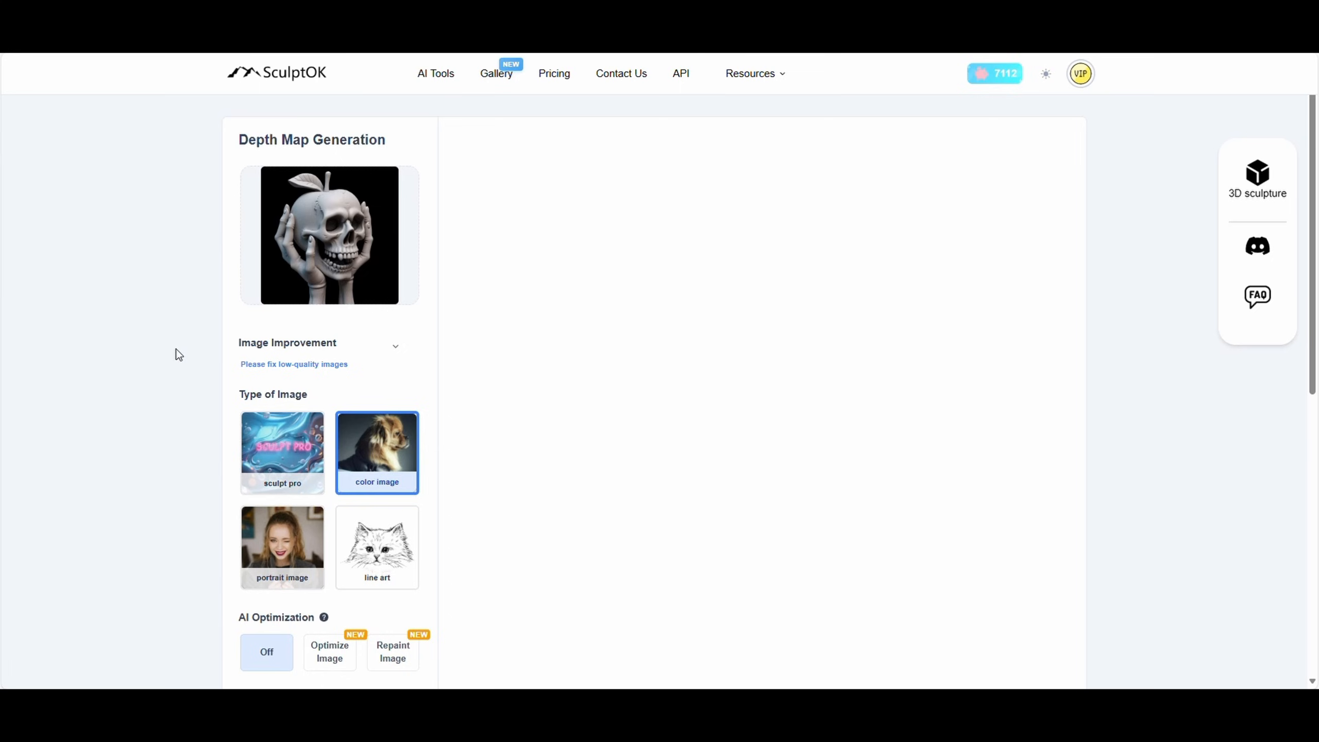
scroll(178, 355, down, 1)
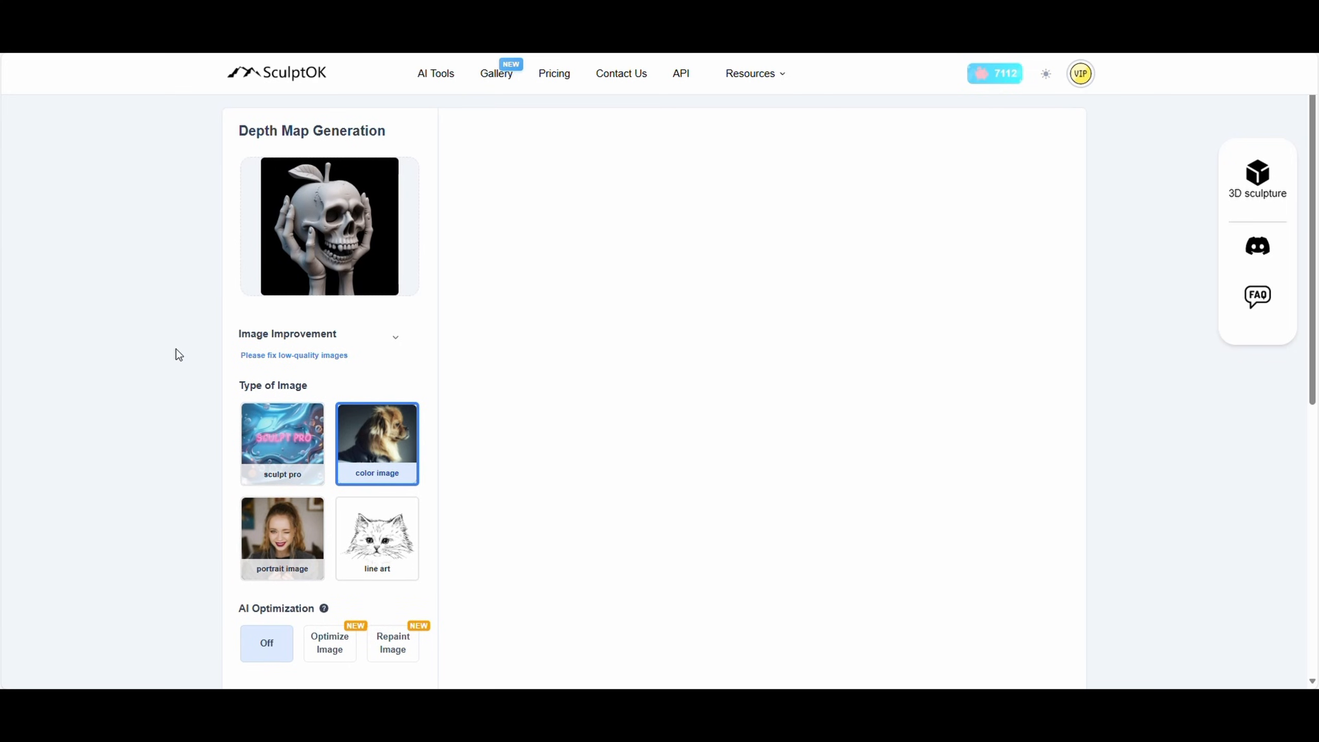
scroll(179, 355, down, 1)
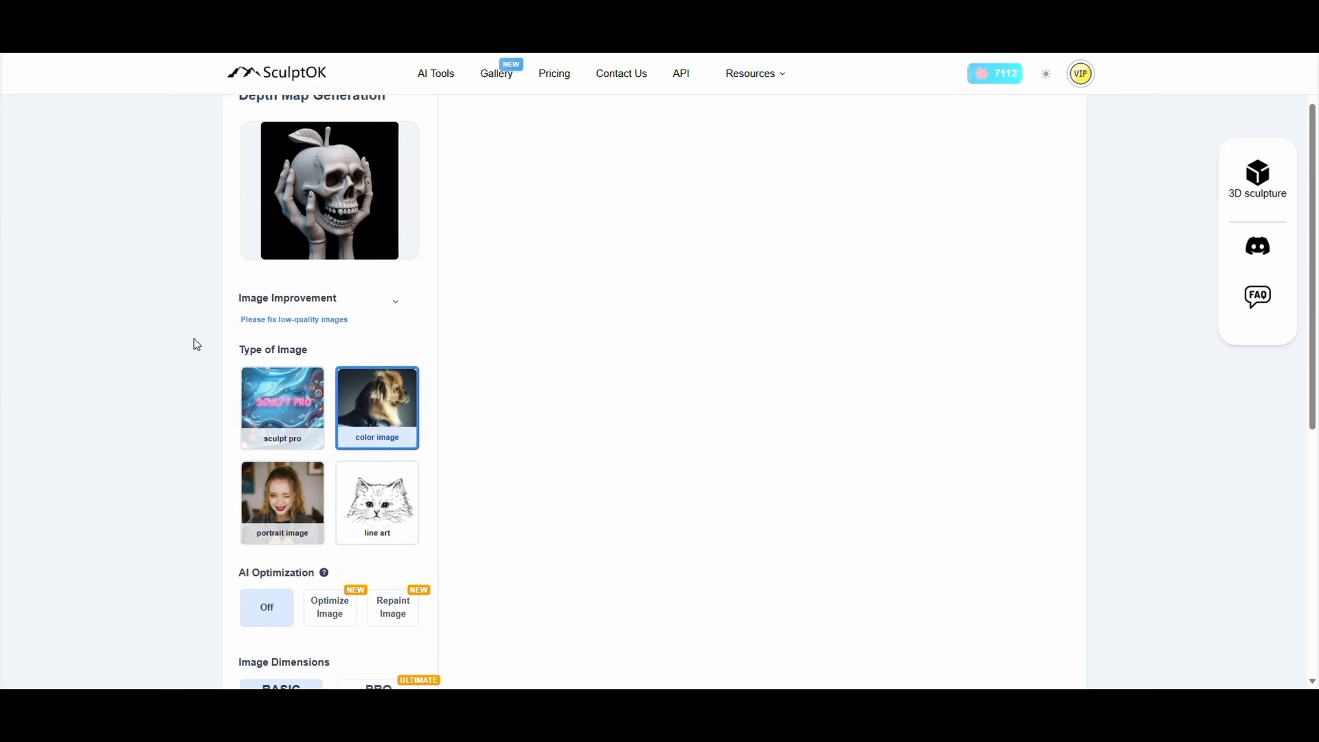
scroll(195, 344, down, 1)
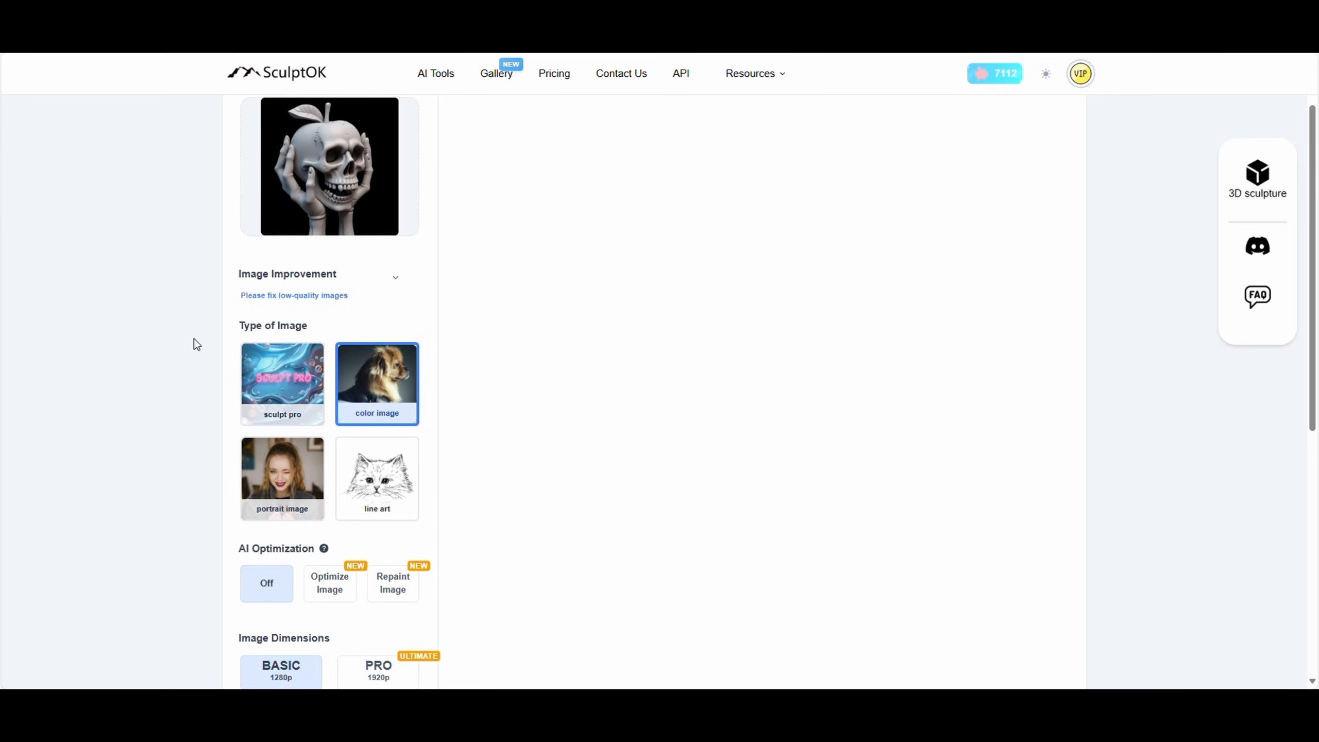
click(280, 480)
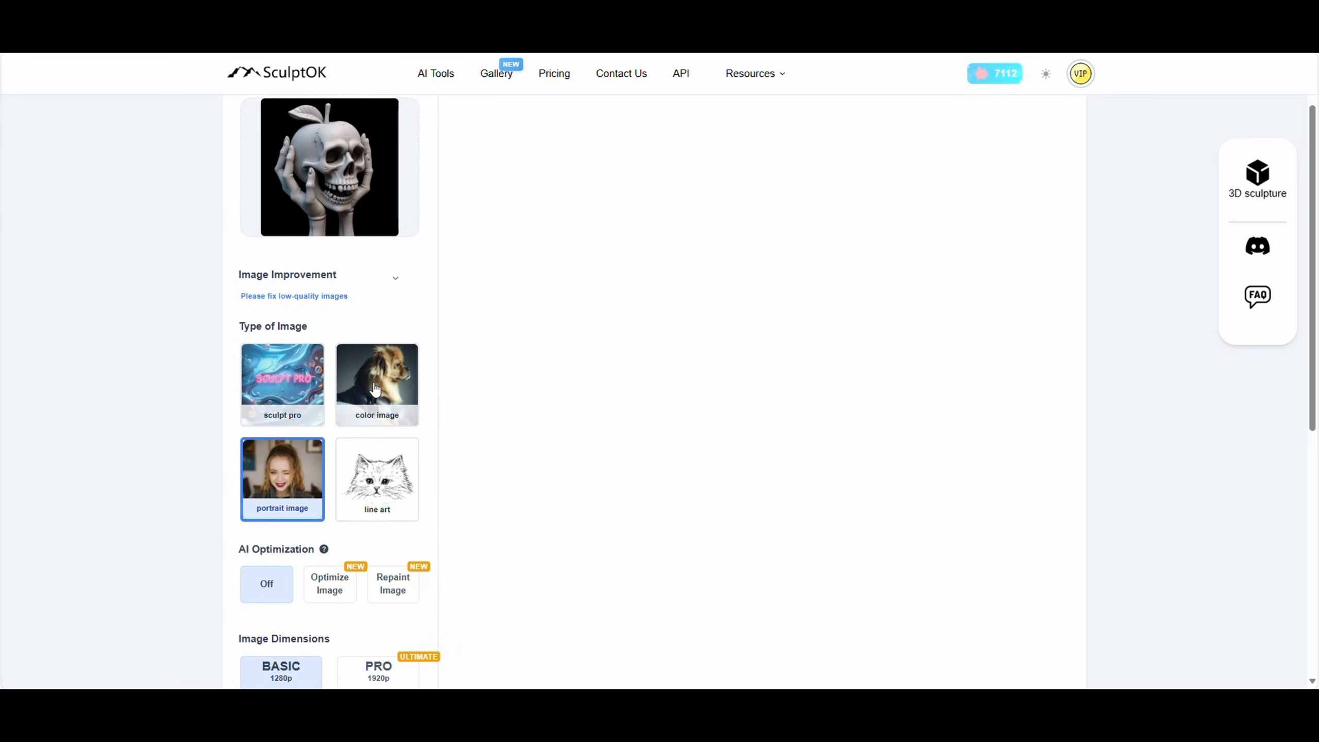
Step: Review the remaining depth-map settings and draw the depth maps of the stone skull
scroll(189, 465, down, 1)
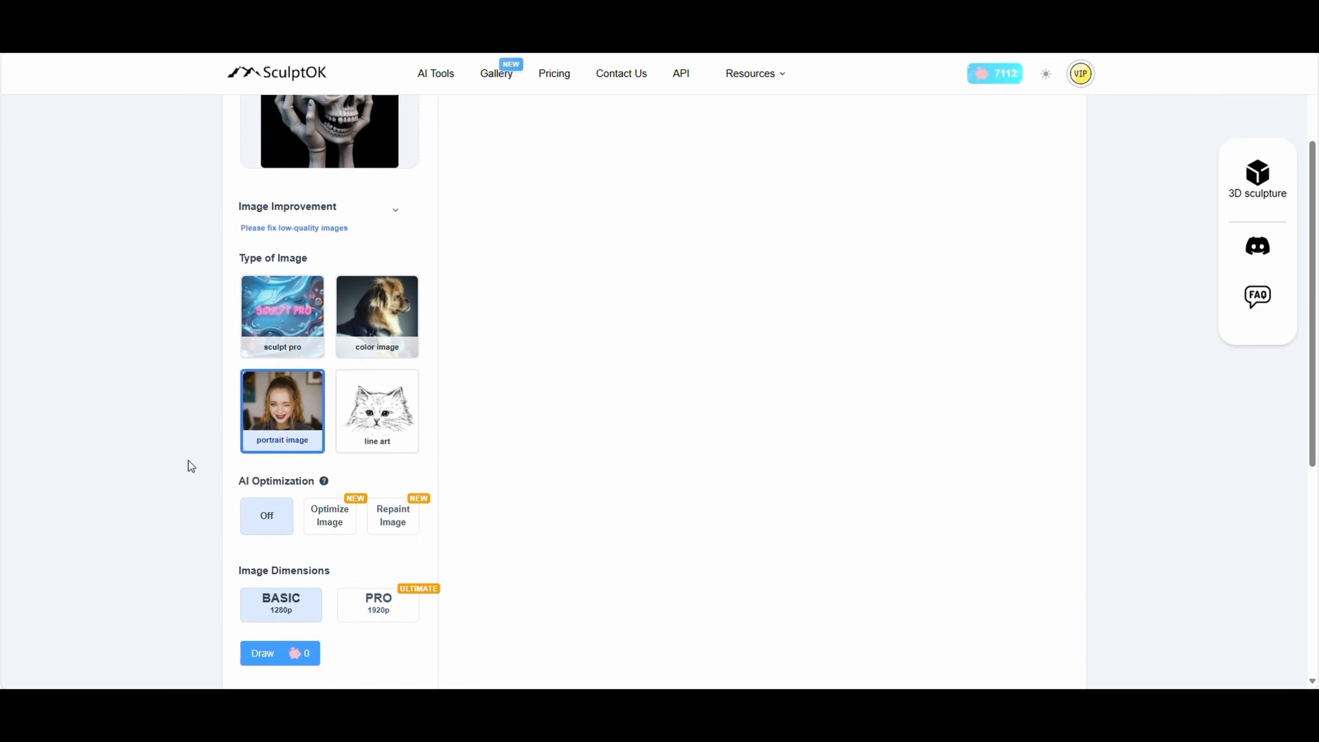
scroll(212, 462, up, 1)
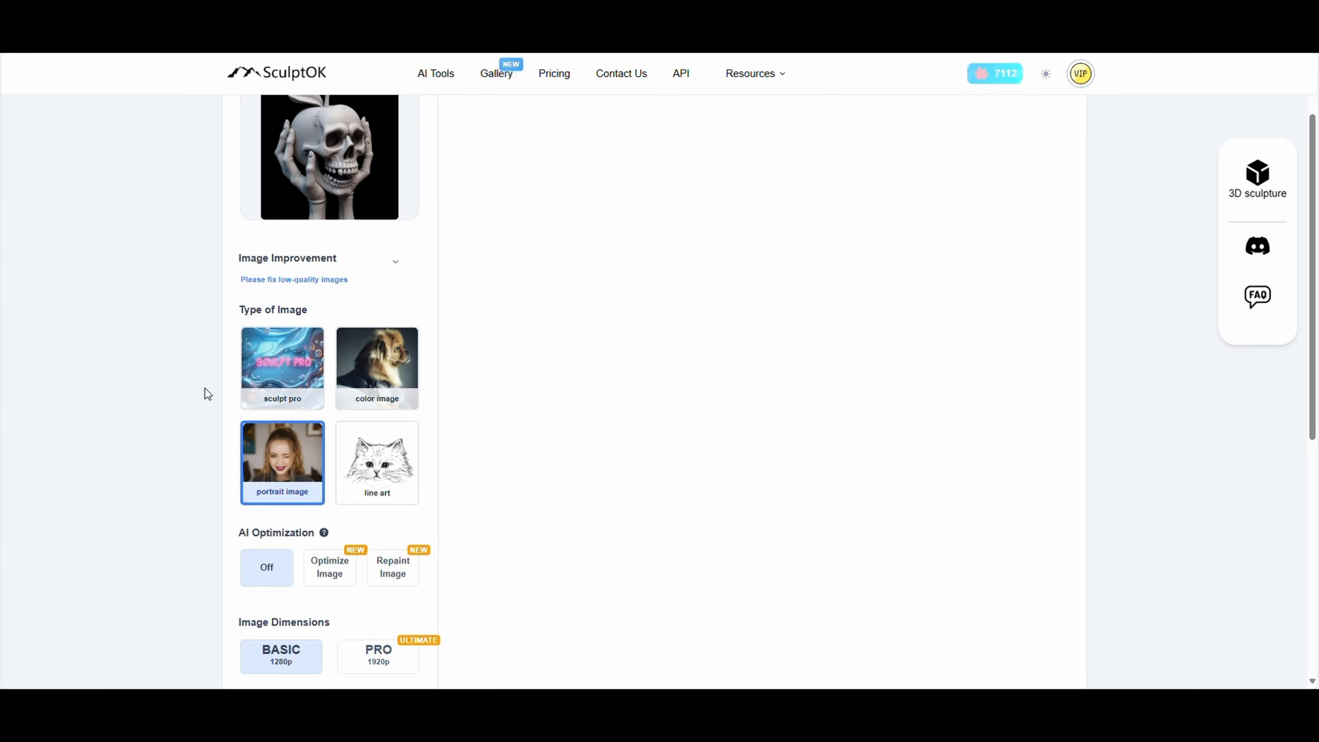
scroll(213, 477, down, 1)
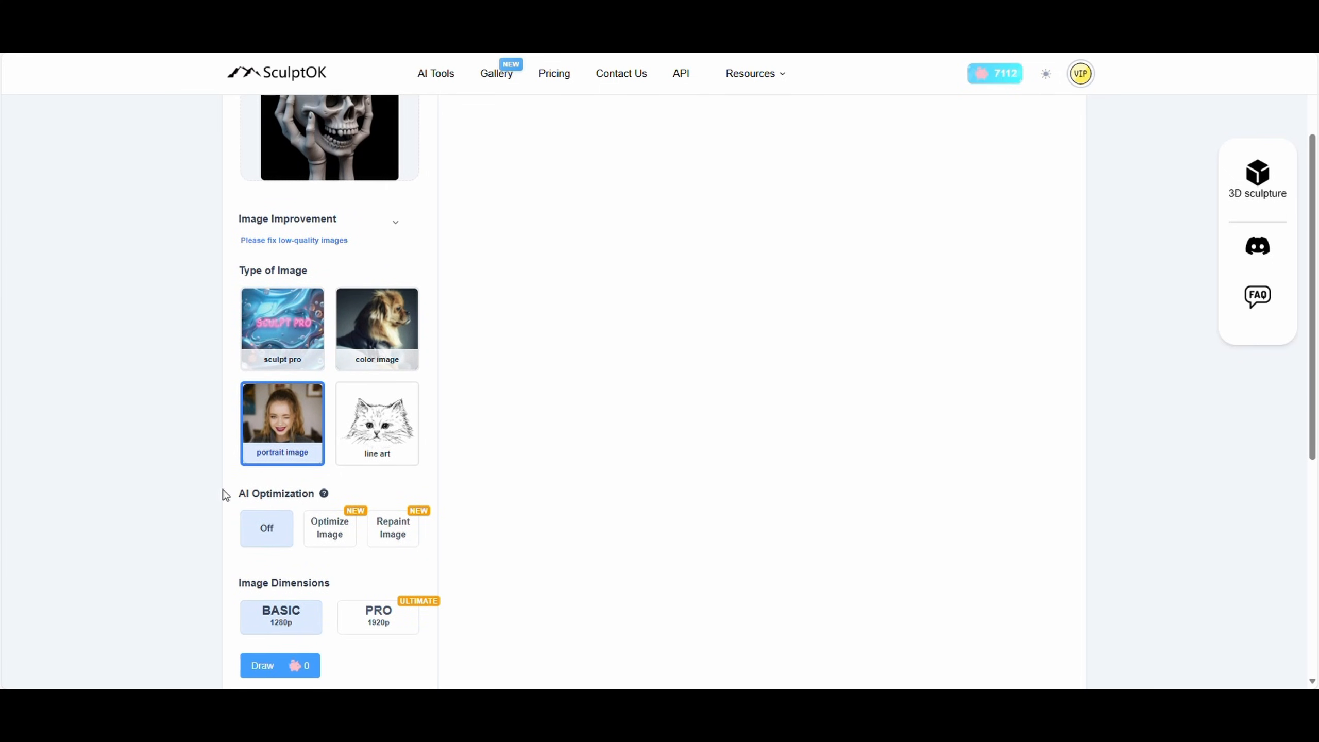
scroll(260, 405, up, 1)
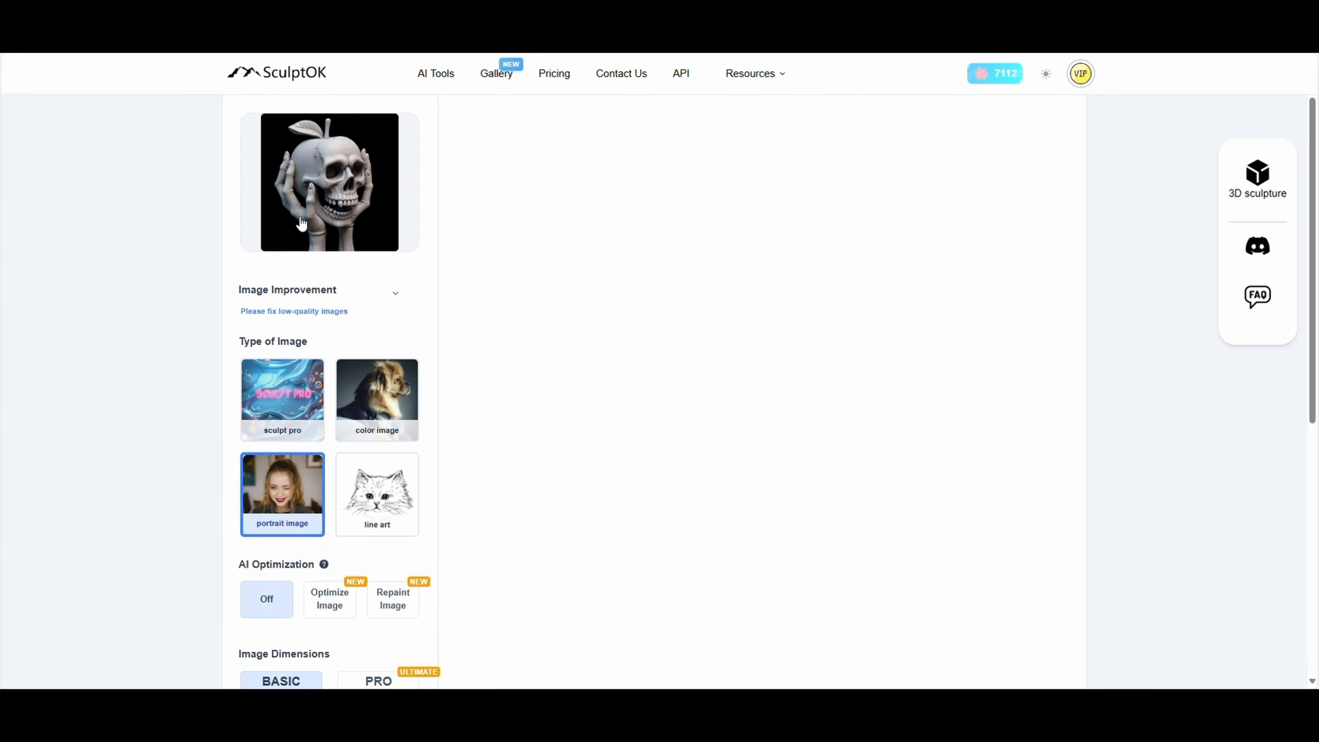
scroll(198, 414, down, 3)
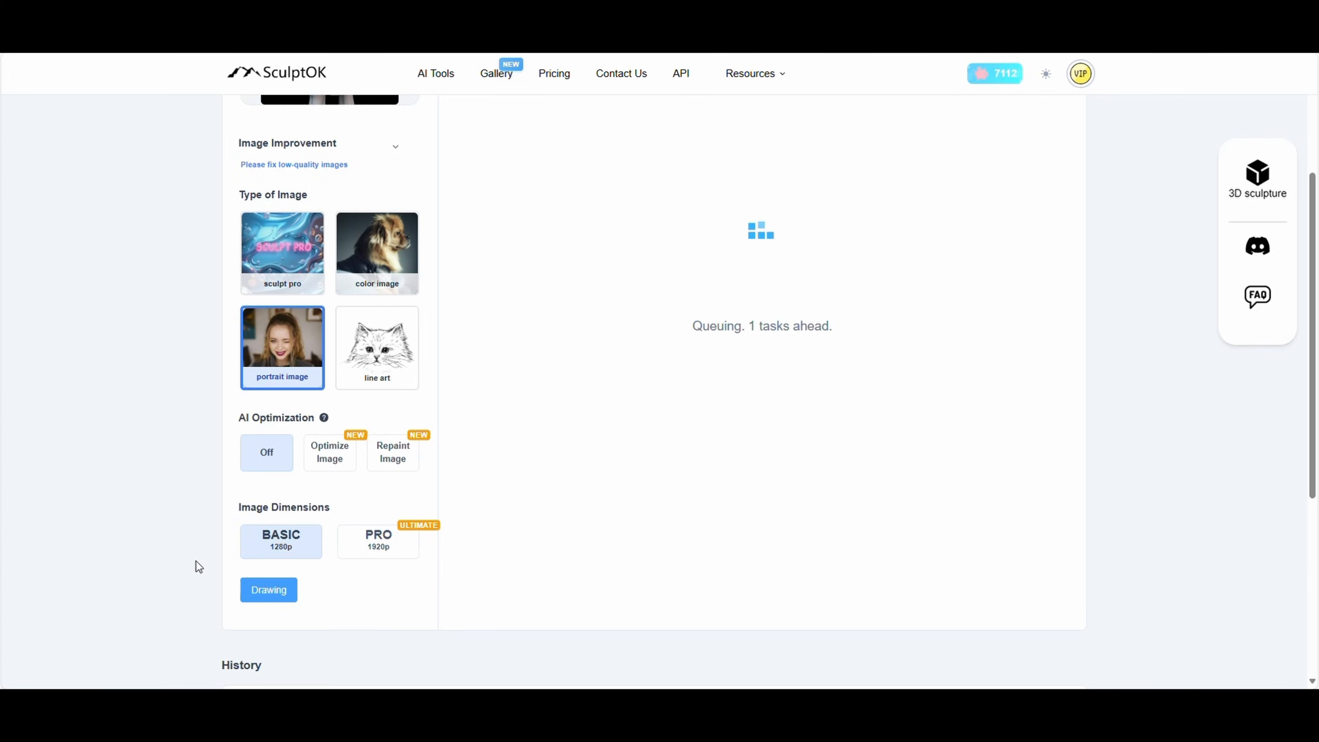
scroll(195, 561, up, 1)
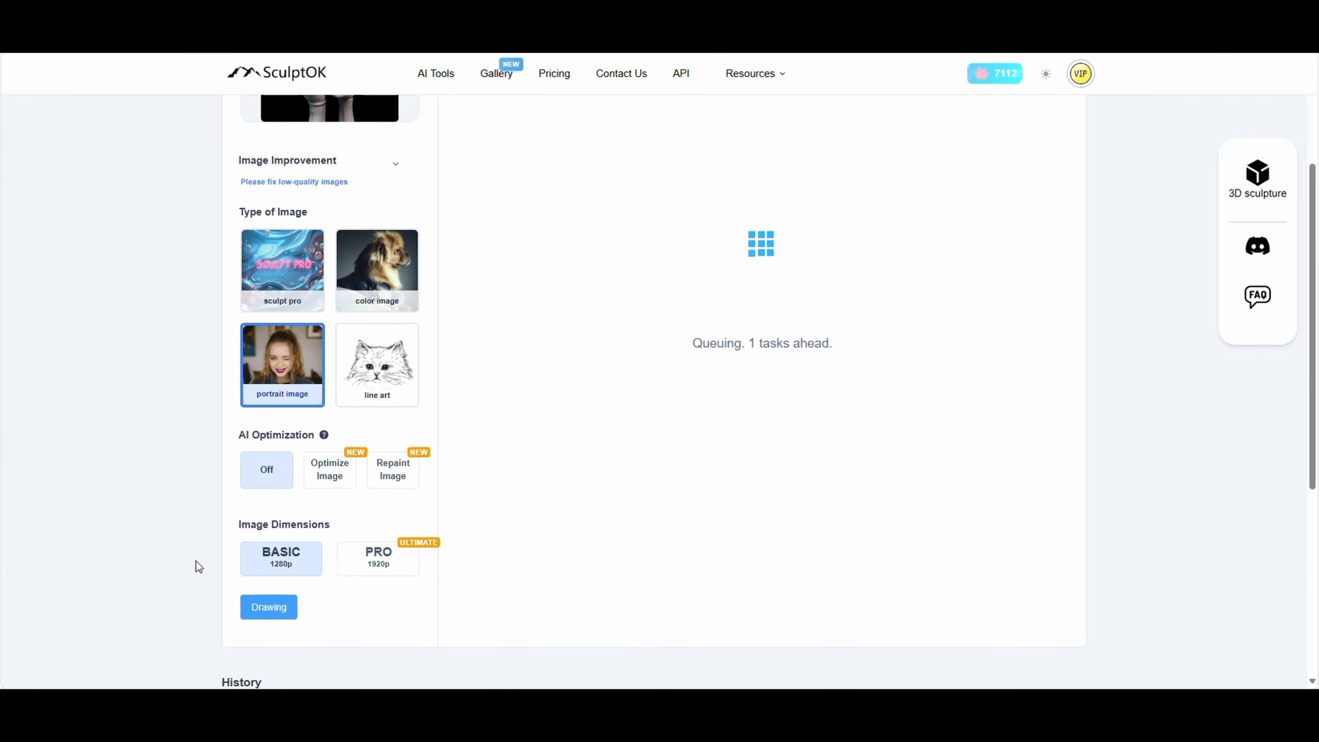
scroll(196, 561, down, 1)
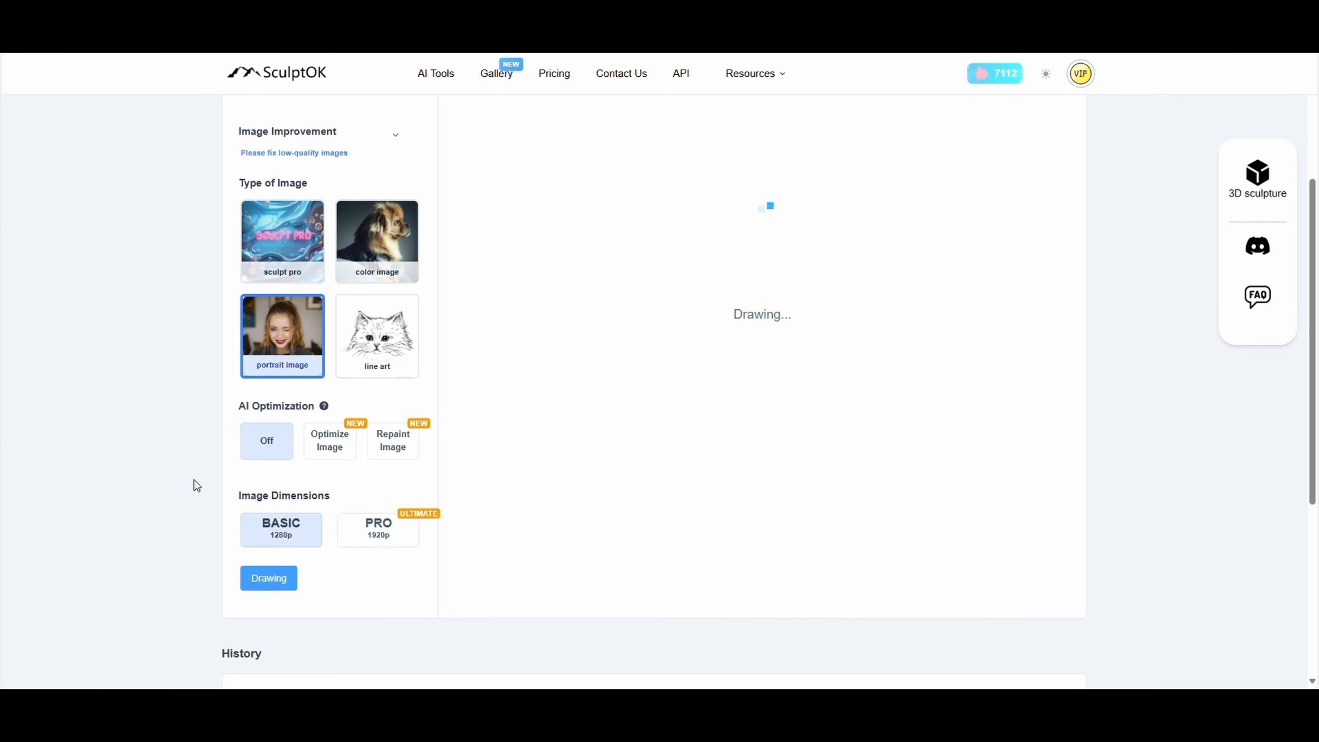
scroll(194, 480, up, 3)
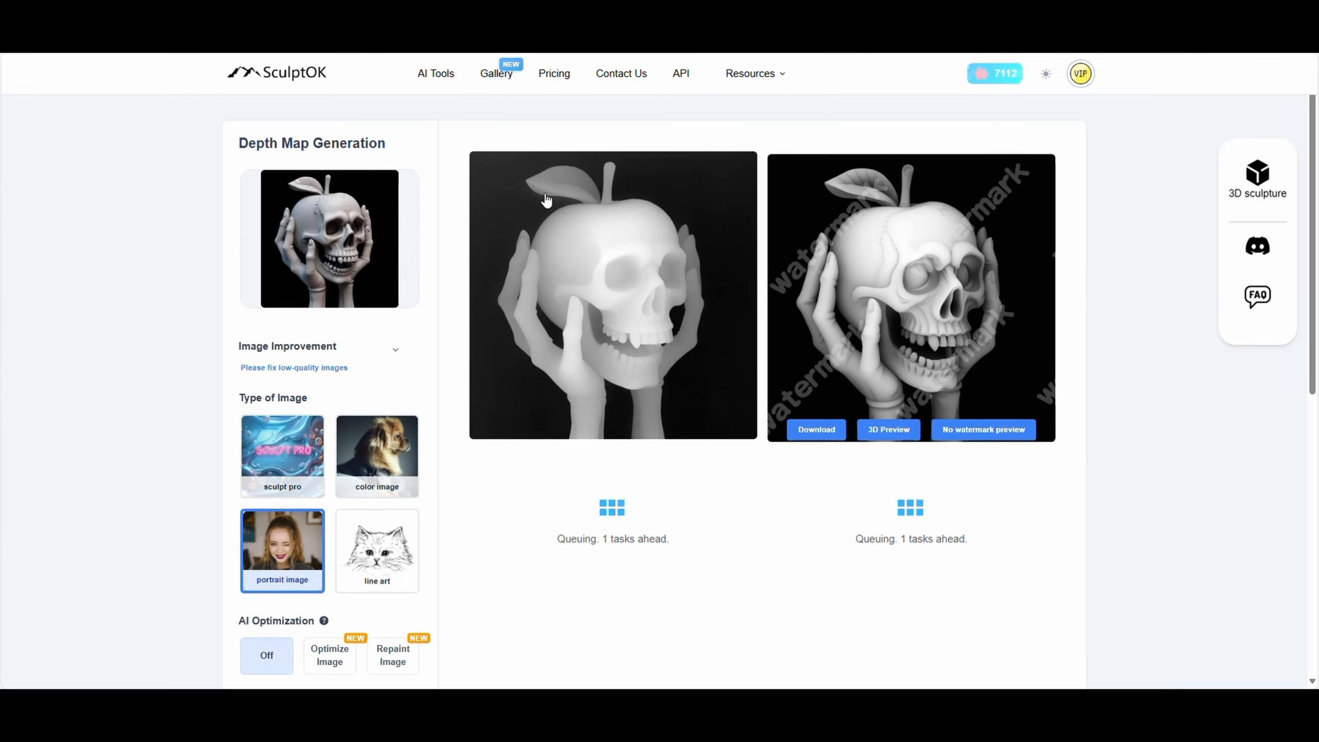
Step: Compare the generated skull depth maps and open their detail views to examine the result and available options
scroll(914, 328, down, 1)
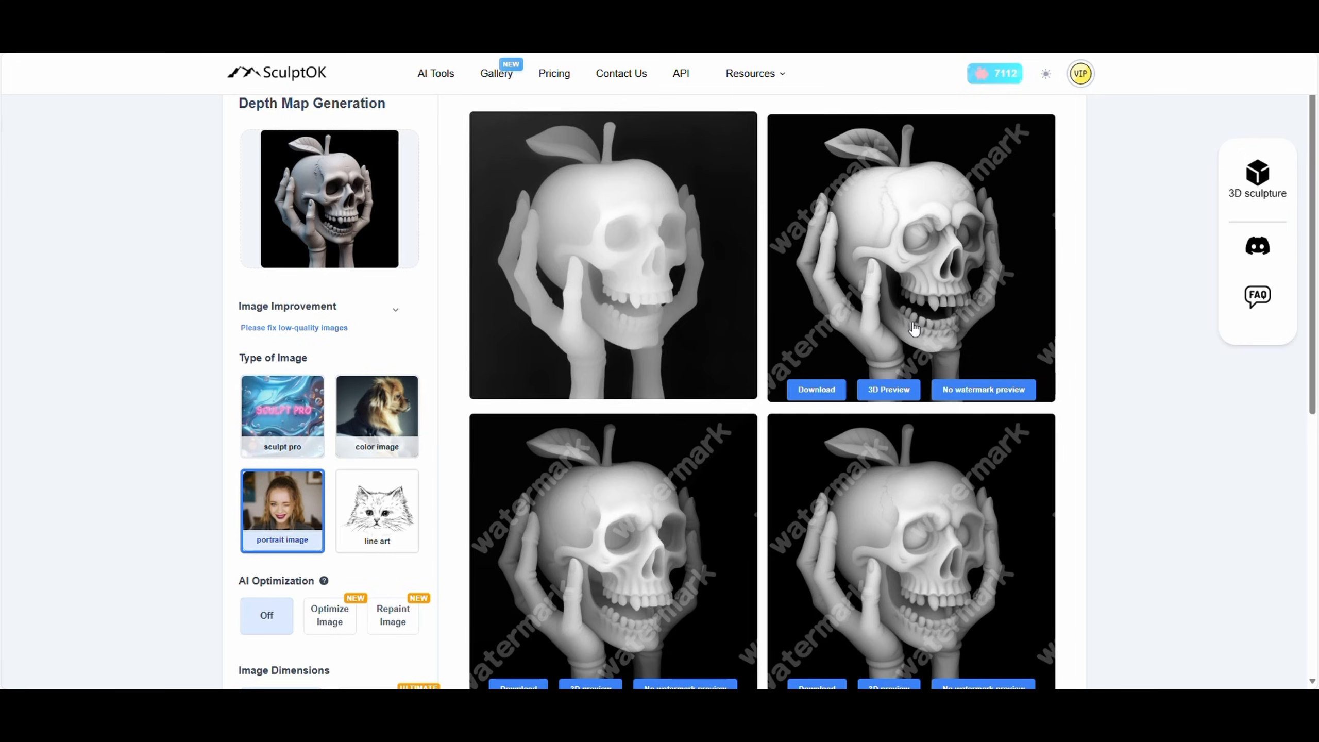
click(914, 329)
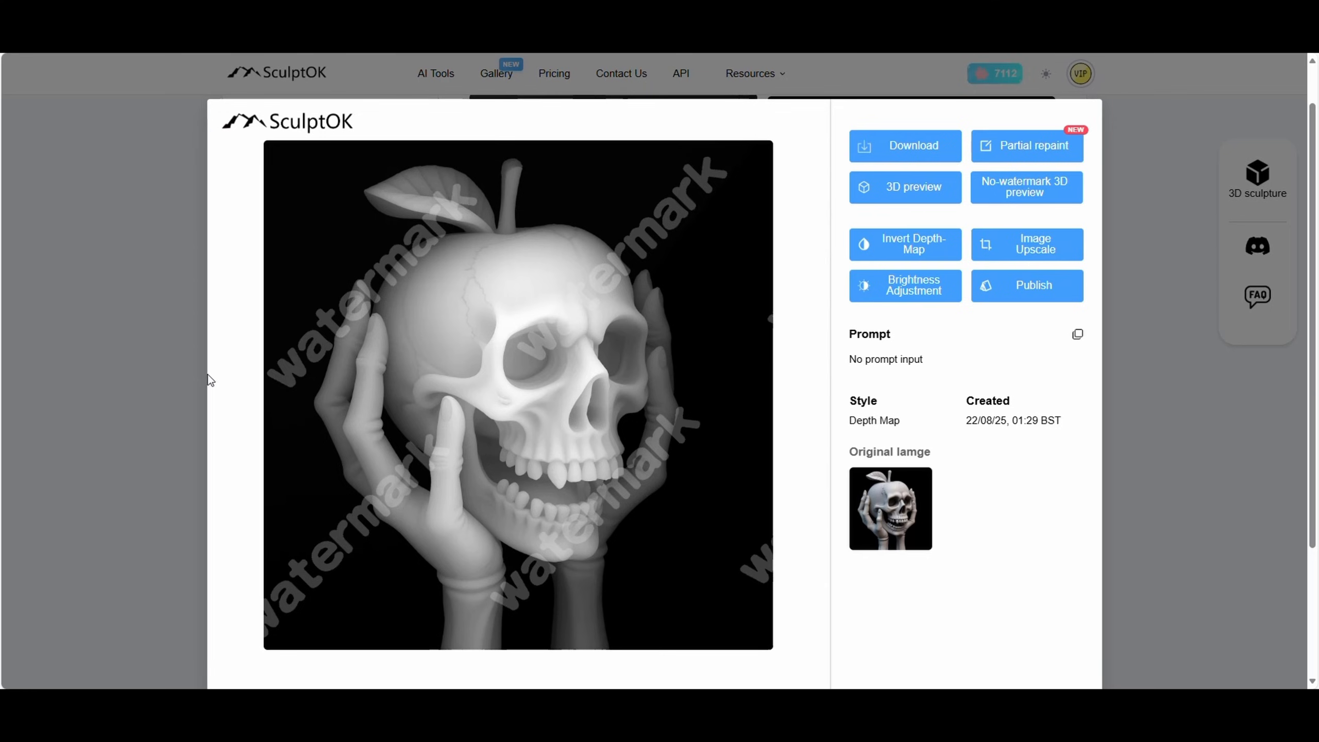
click(104, 424)
scroll(205, 467, down, 3)
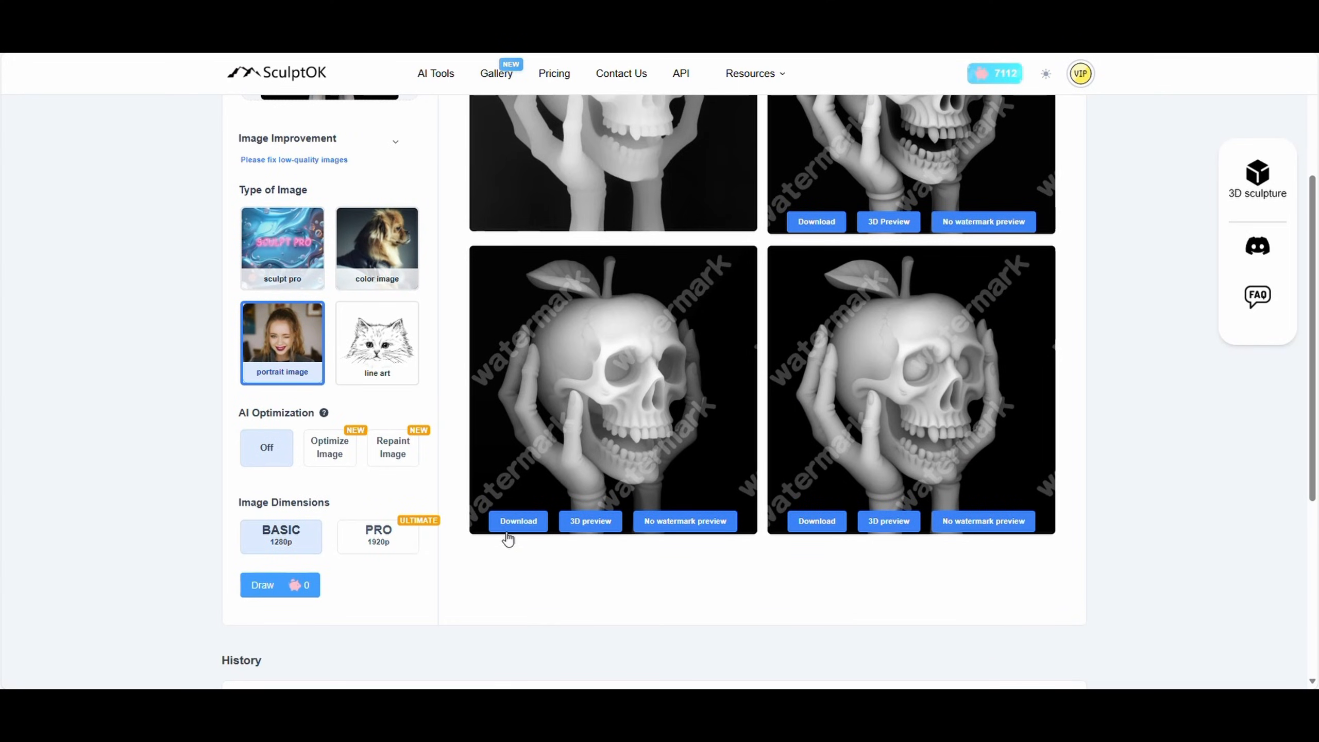
click(561, 504)
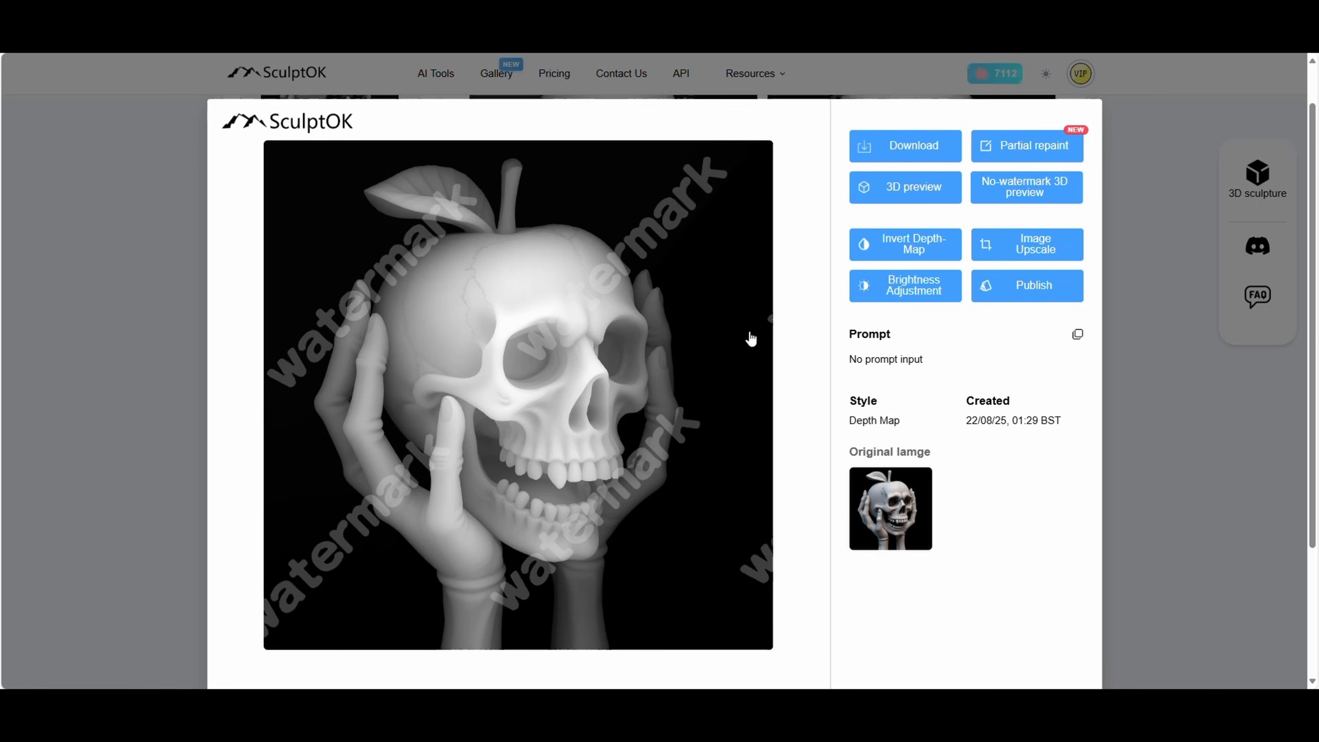
Step: Open the 3D preview of the skull depth map and inspect the relief up close and from different angles
click(914, 191)
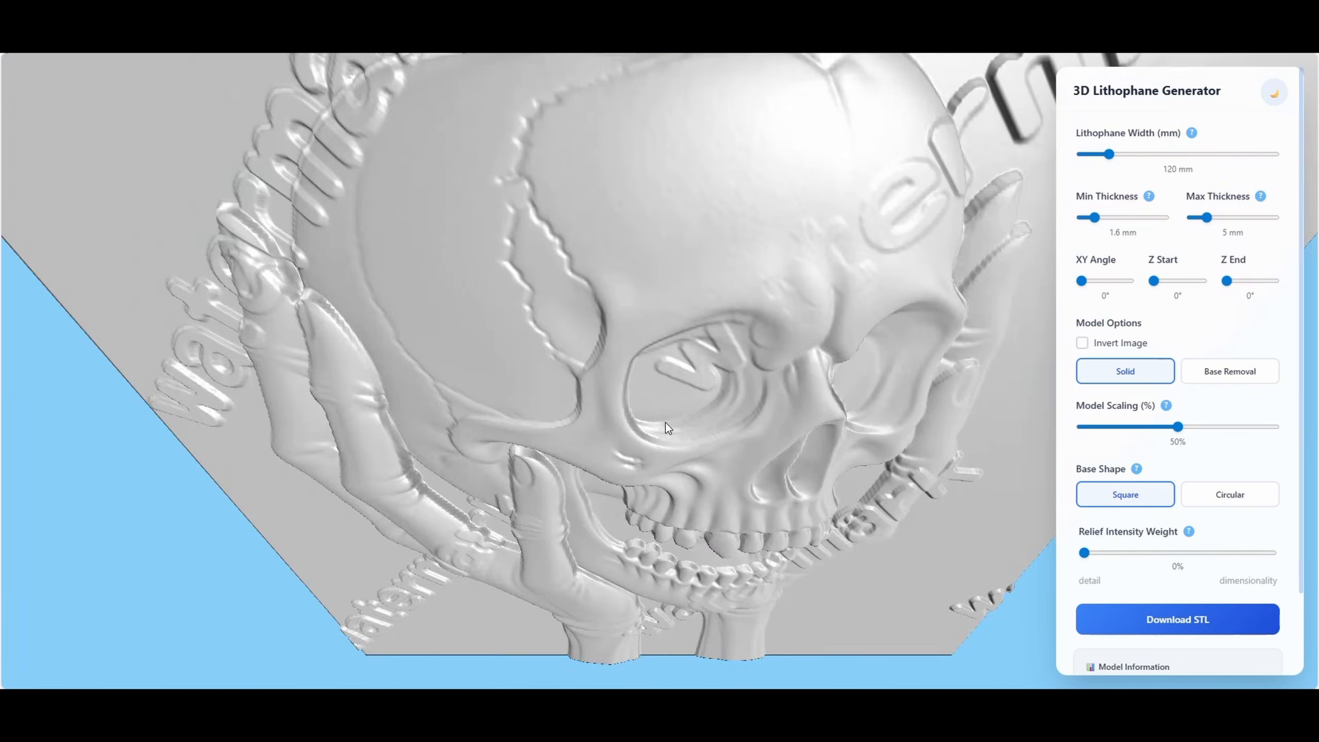
scroll(665, 423, down, 8)
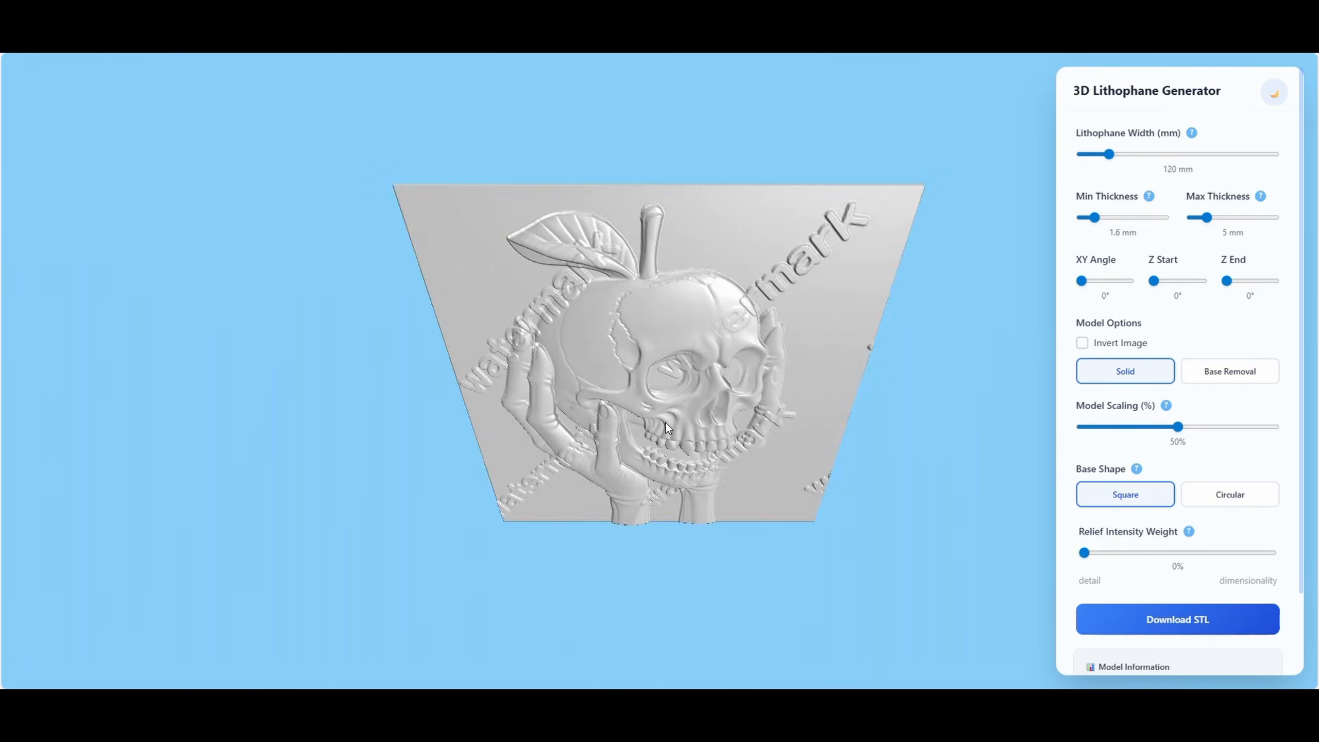
scroll(666, 423, up, 8)
scroll(665, 423, down, 8)
mouse_move(666, 423)
mouse_down()
mouse_move(668, 338)
mouse_move(635, 326)
mouse_move(763, 322)
mouse_move(742, 323)
mouse_up()
scroll(635, 326, up, 5)
scroll(635, 327, down, 5)
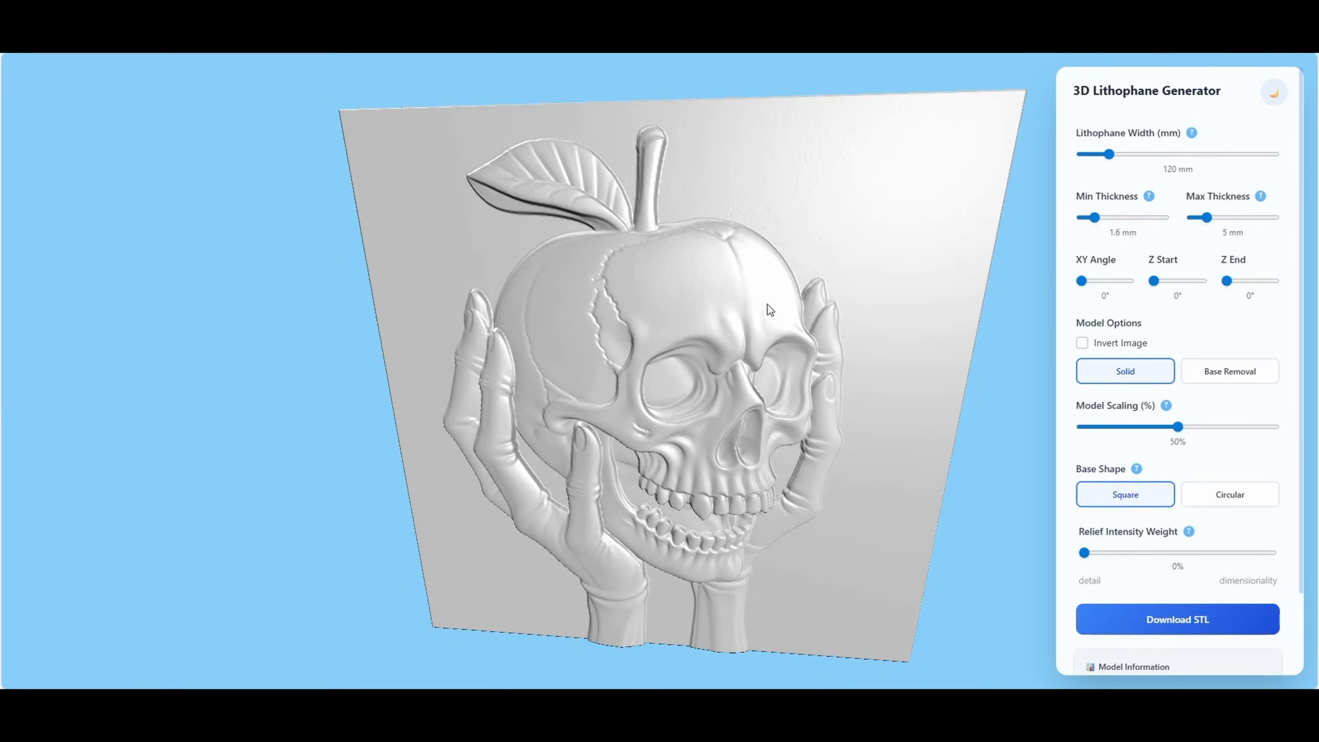
drag(770, 309, 802, 300)
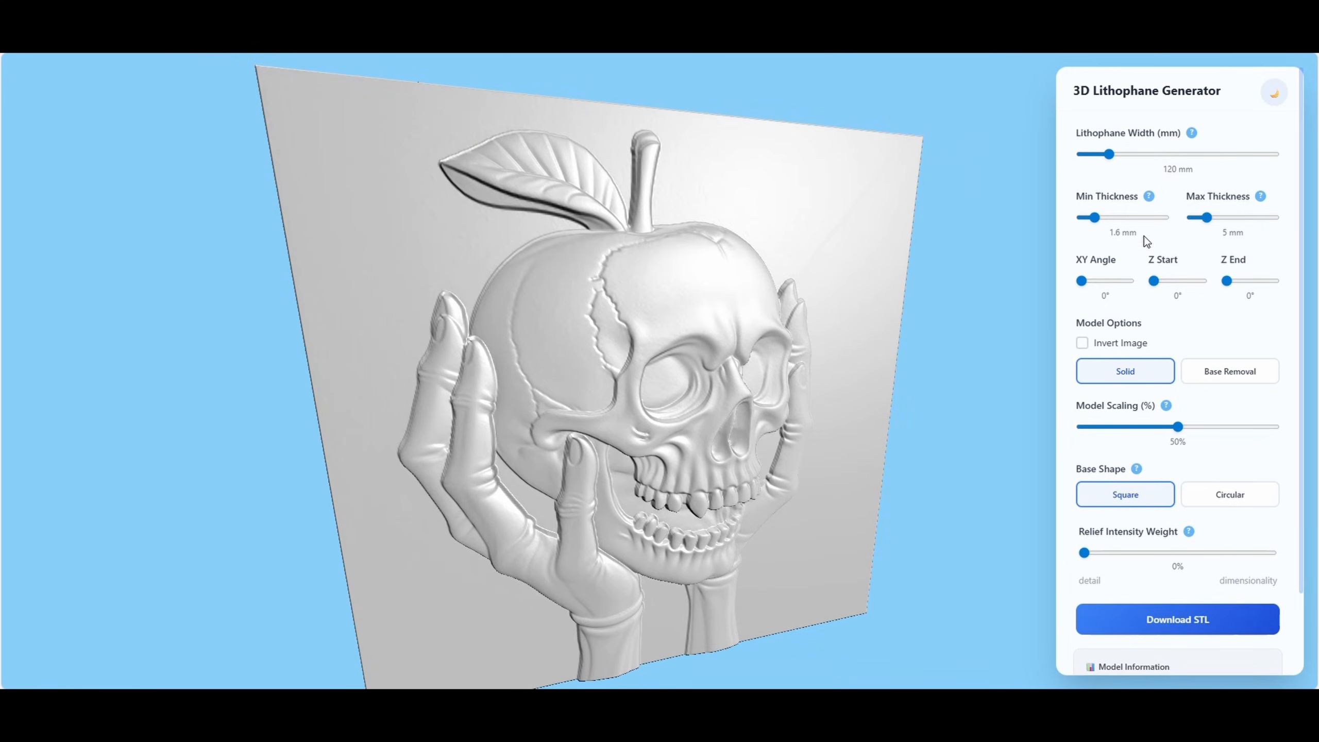
Step: Set the skull lithophane's width to 138 mm and adjust its minimum and maximum thickness
click(1116, 154)
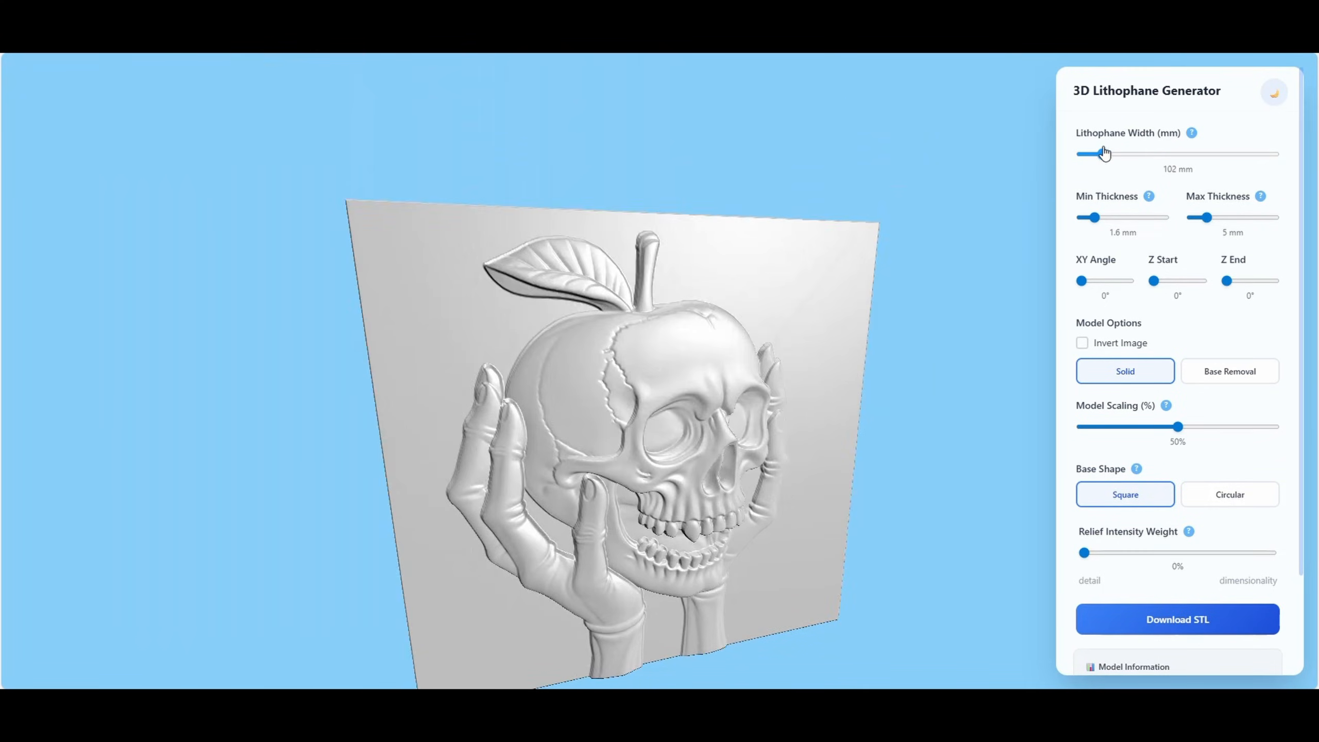
click(1080, 218)
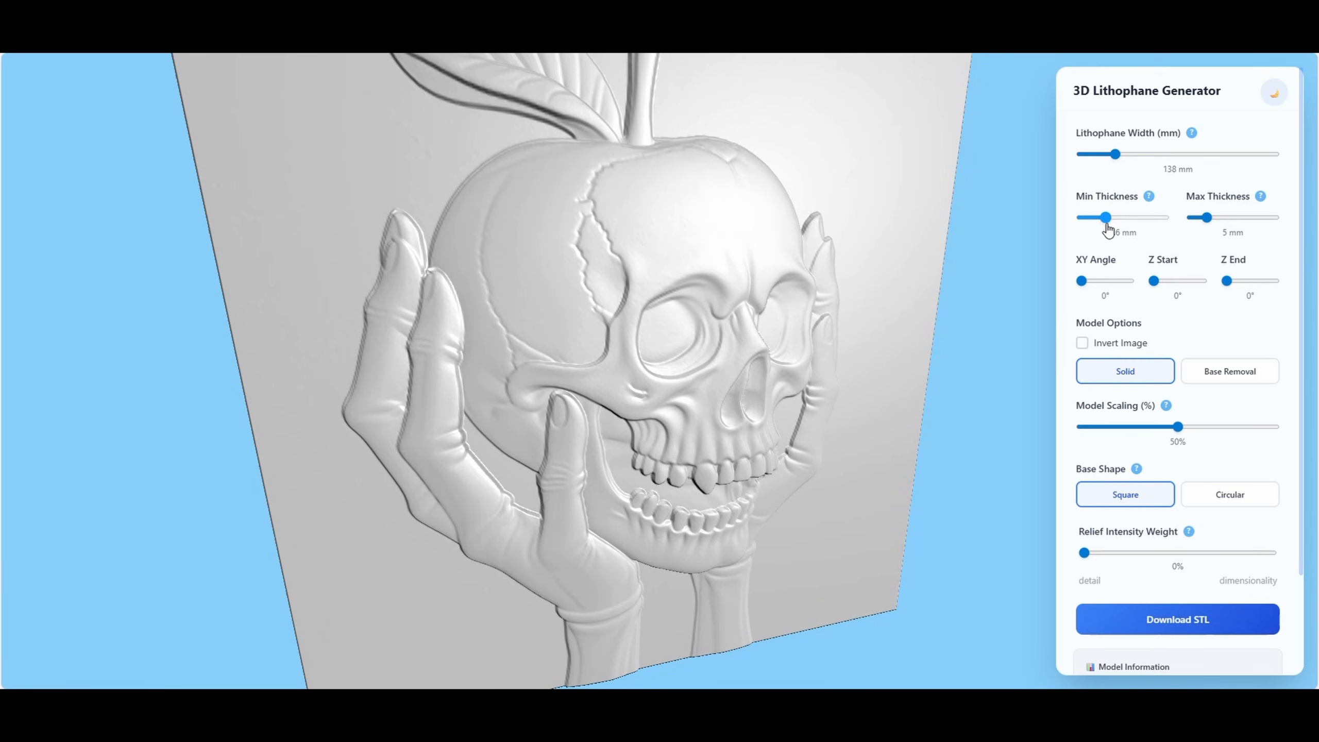
mouse_move(1204, 218)
mouse_down()
mouse_move(1275, 218)
mouse_move(1215, 217)
mouse_up()
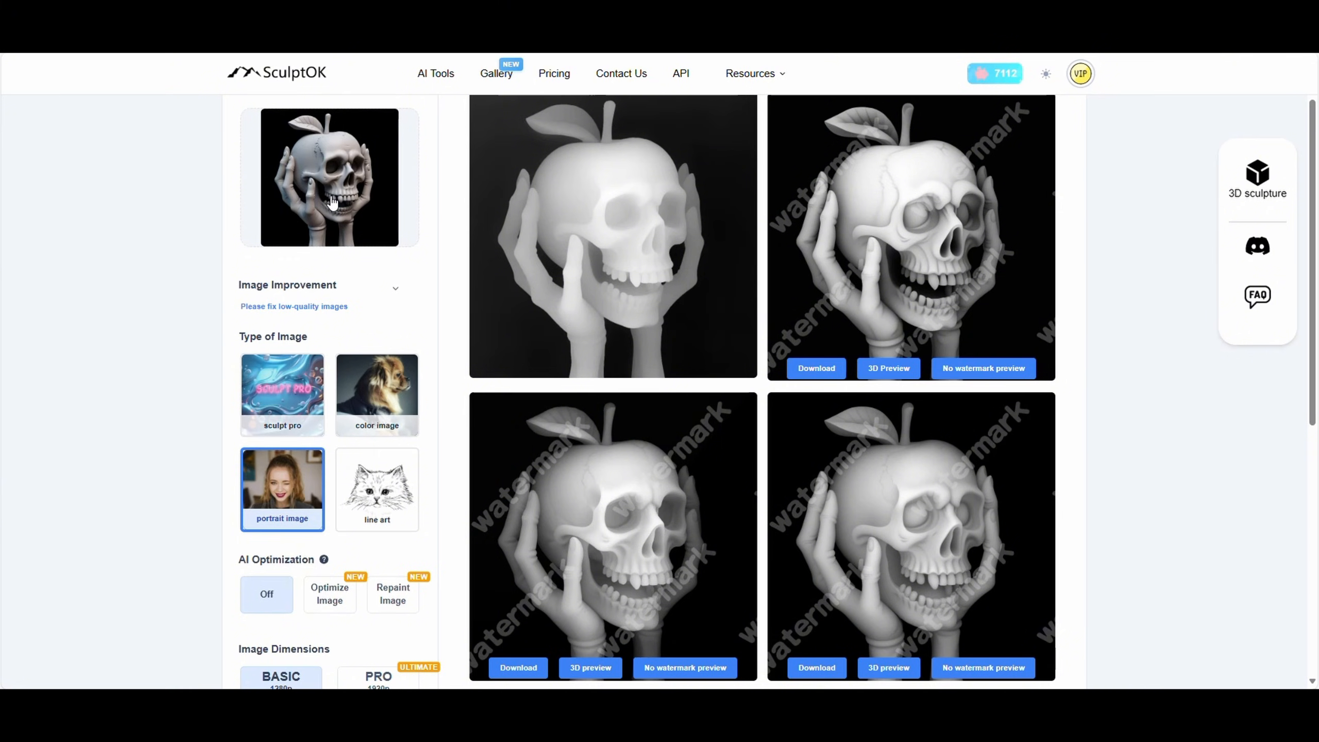
Step: Send the circular line drawing of the man in a cap to depth-map generation and set the type of image to line art
click(380, 489)
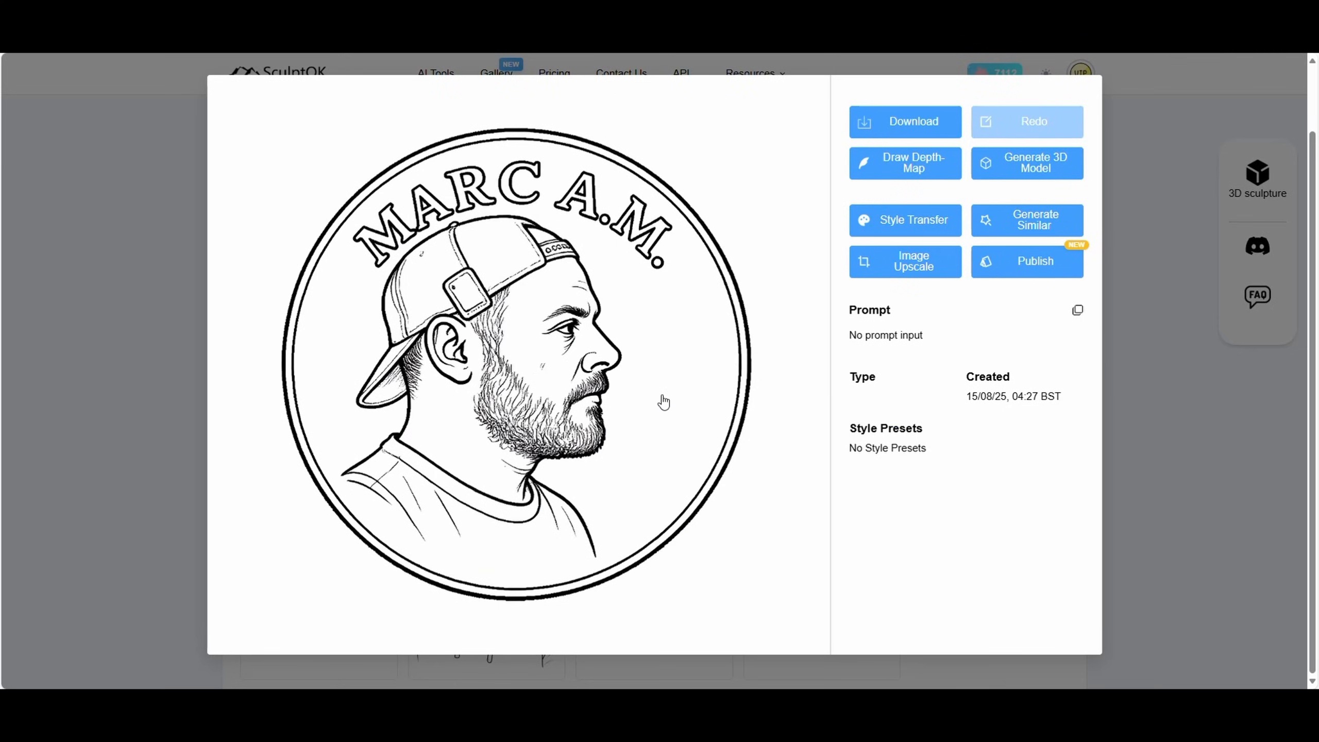
click(917, 164)
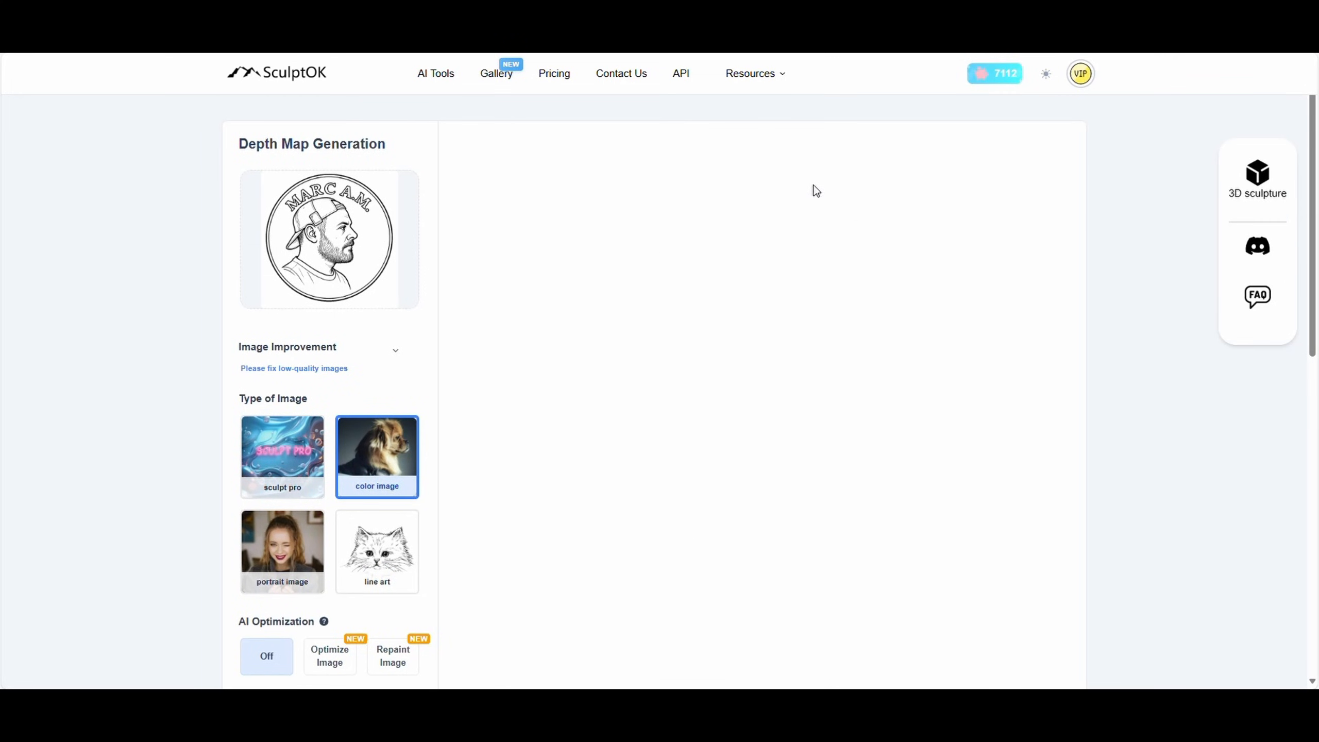
scroll(189, 462, down, 2)
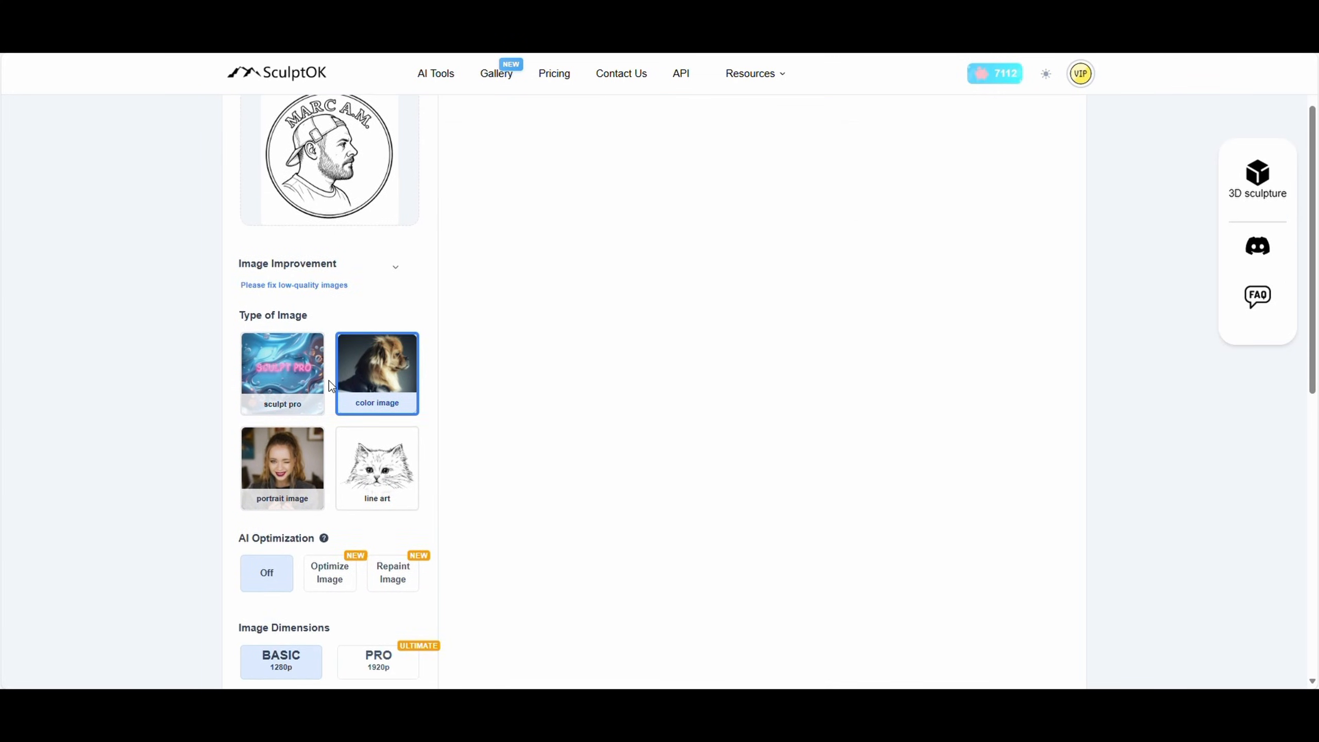
click(362, 473)
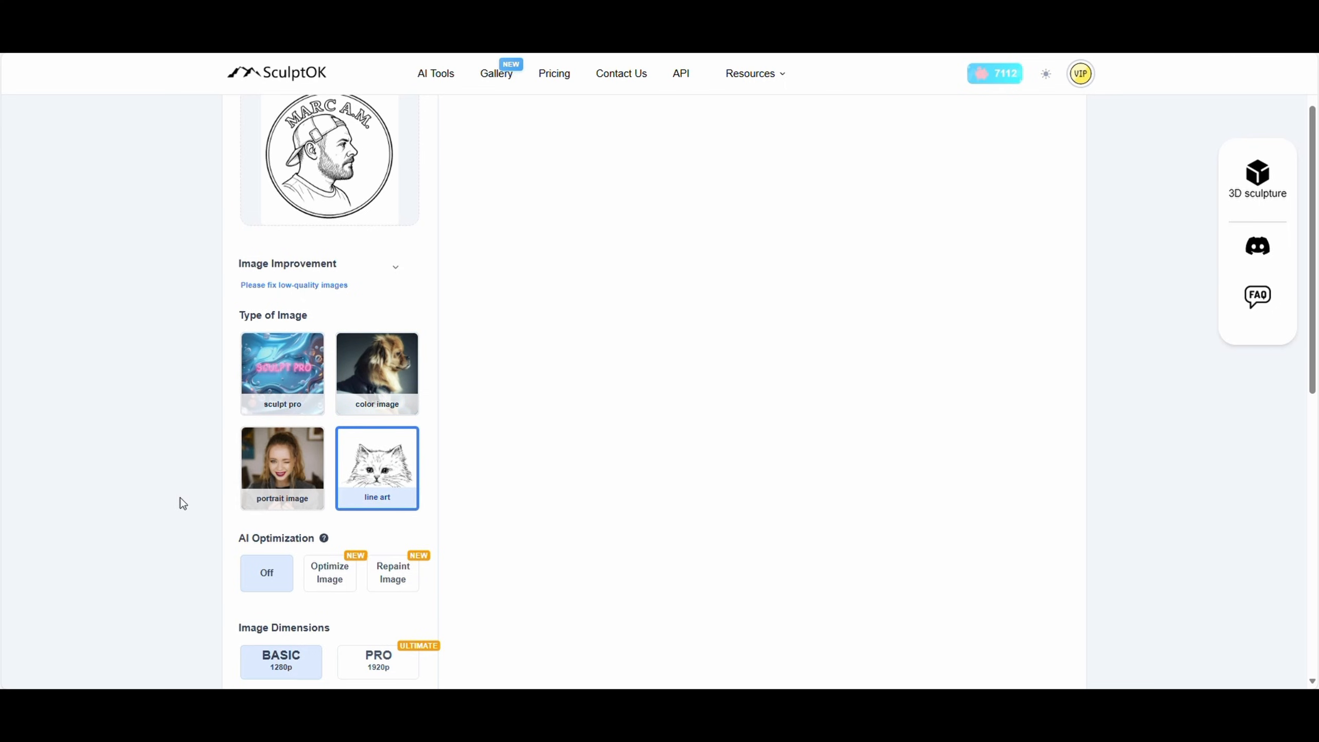
Step: Review the remaining settings and draw the depth maps of the line-art portrait
scroll(183, 503, down, 1)
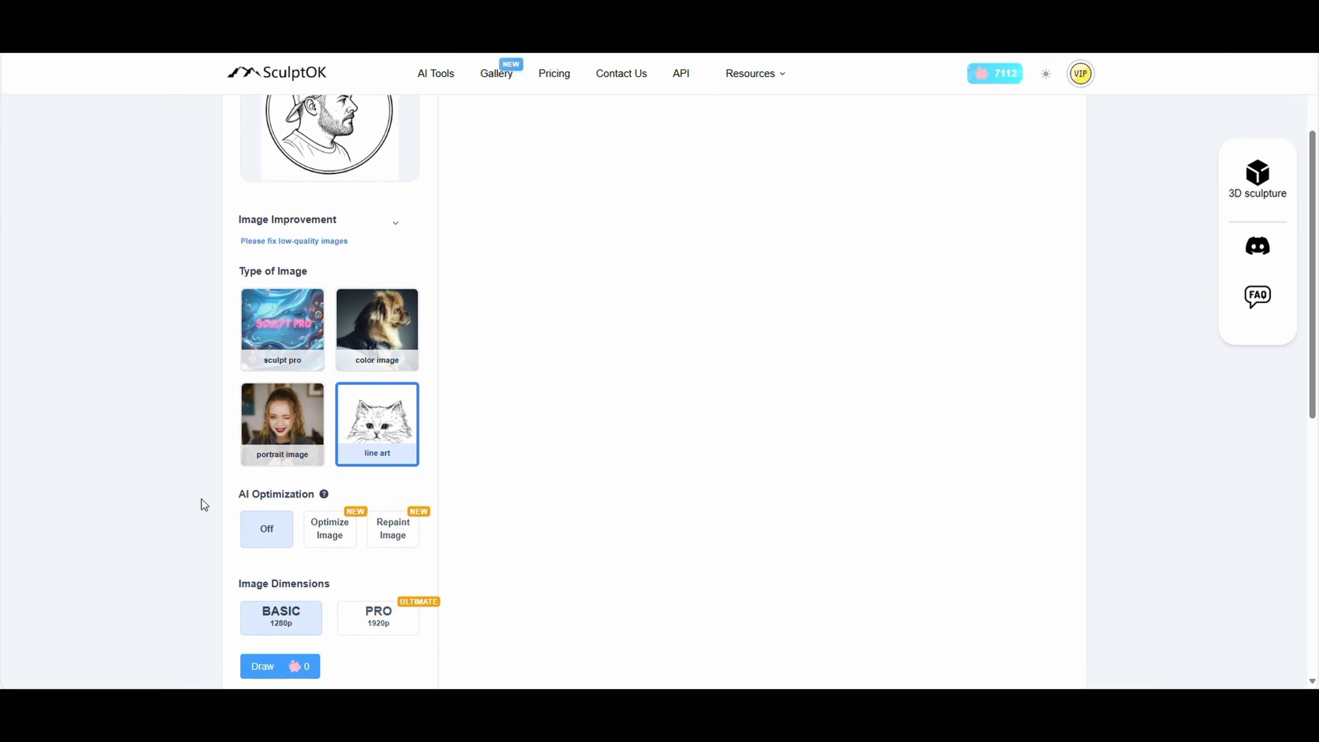
scroll(202, 501, down, 2)
click(270, 579)
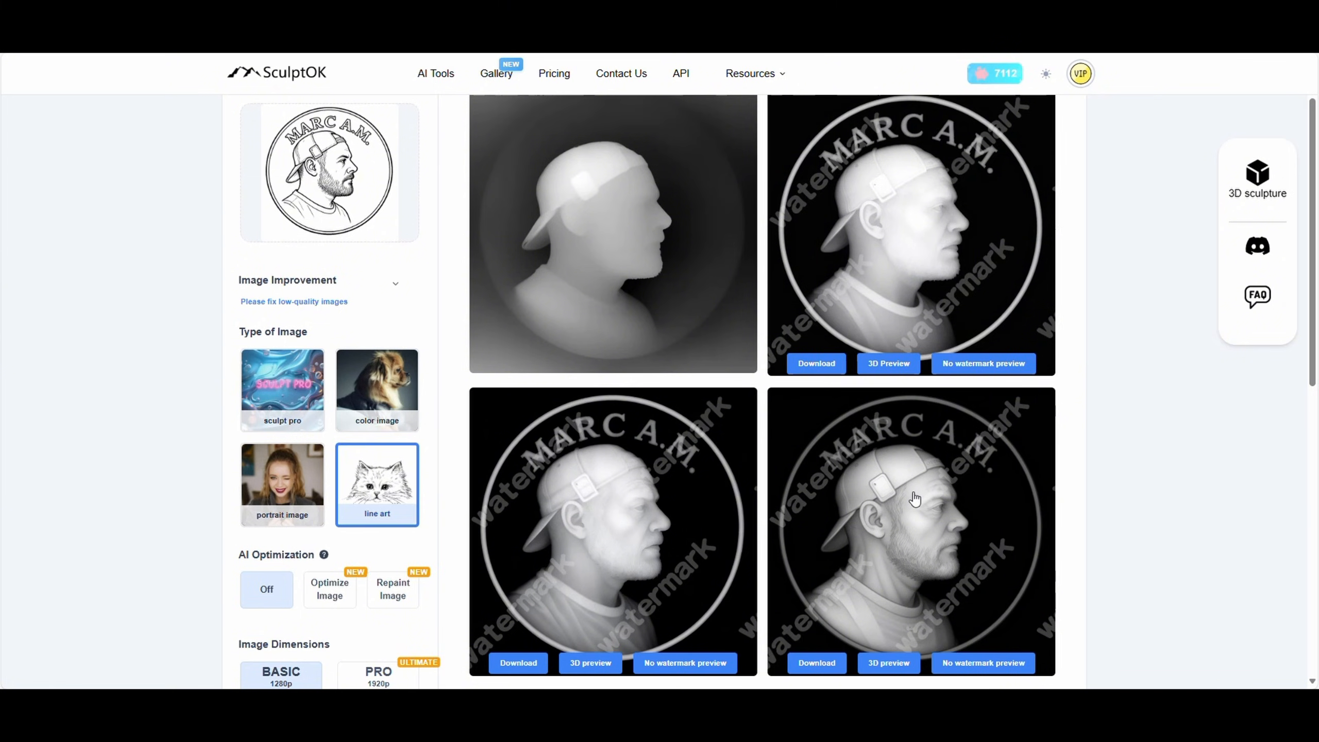
Step: Compare the generated portrait depth maps in their detail views with each other and with the original line drawing
scroll(915, 499, down, 1)
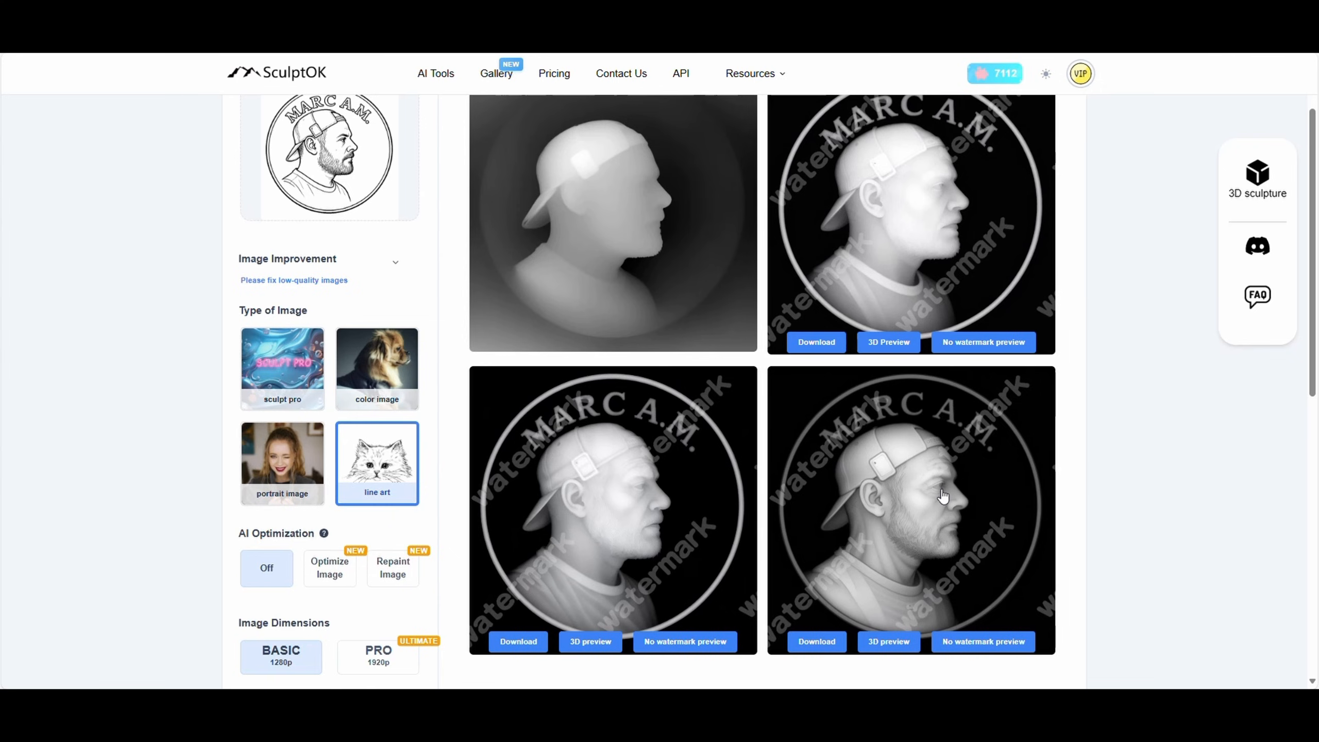
click(951, 441)
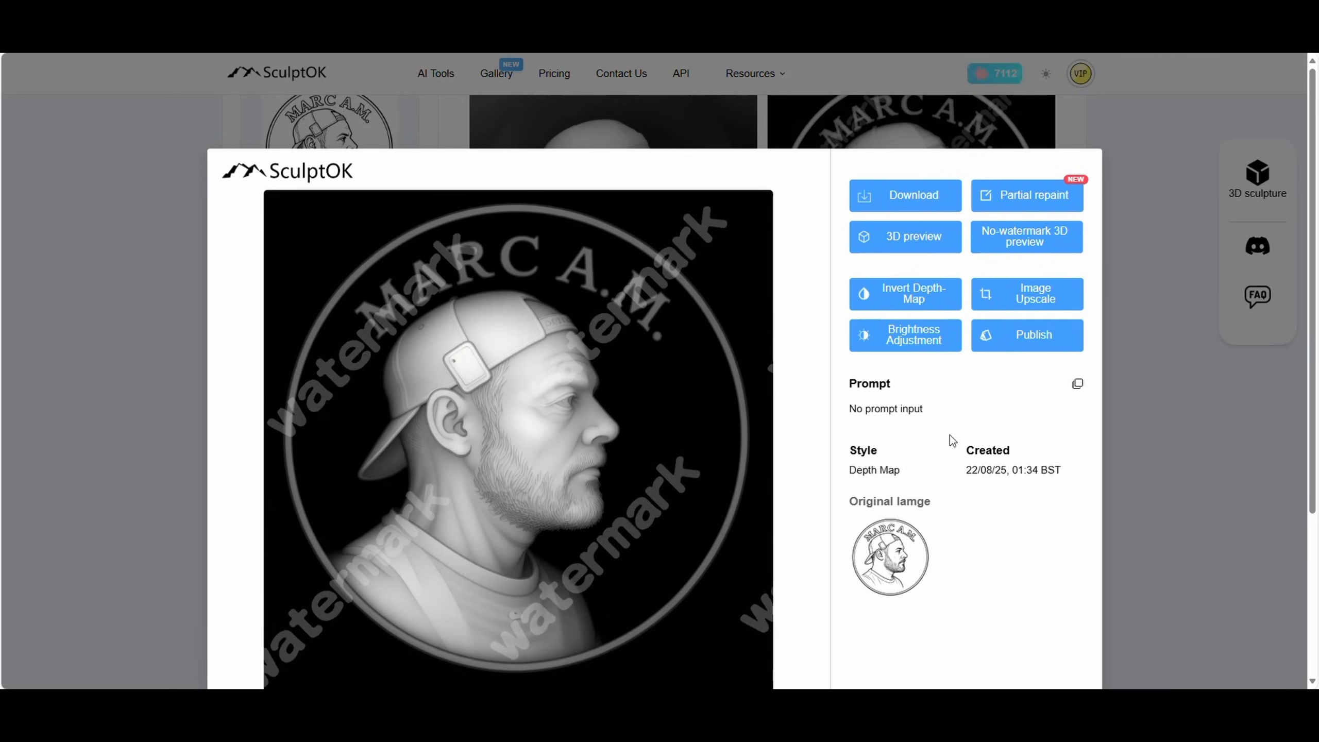
key(Escape)
click(659, 491)
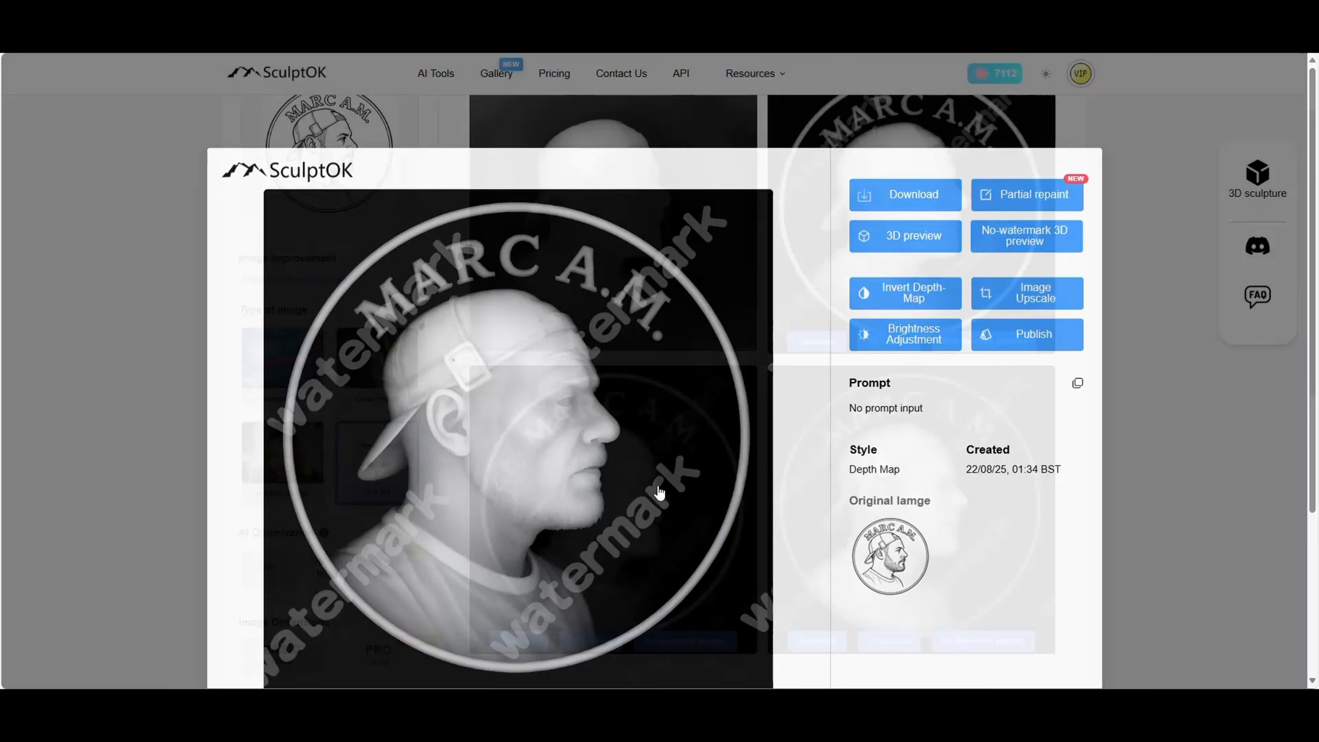
key(Escape)
click(910, 517)
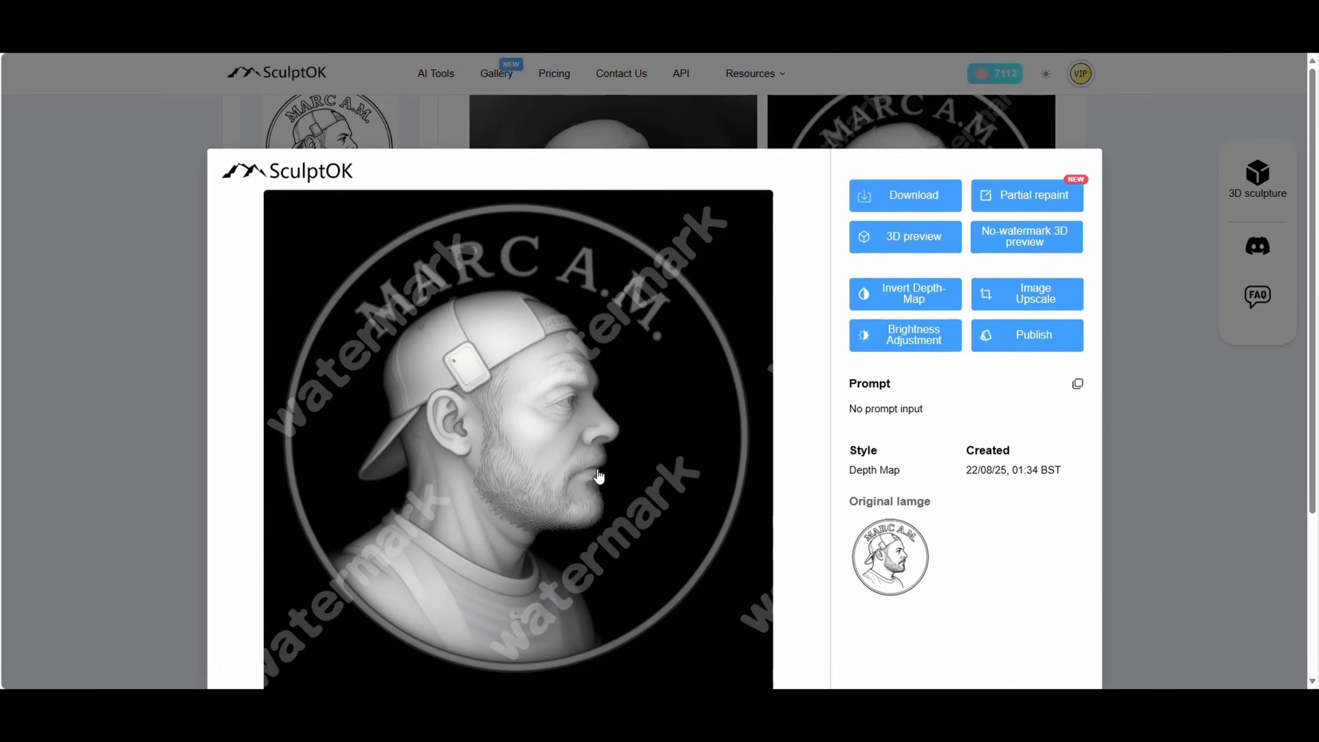
click(889, 556)
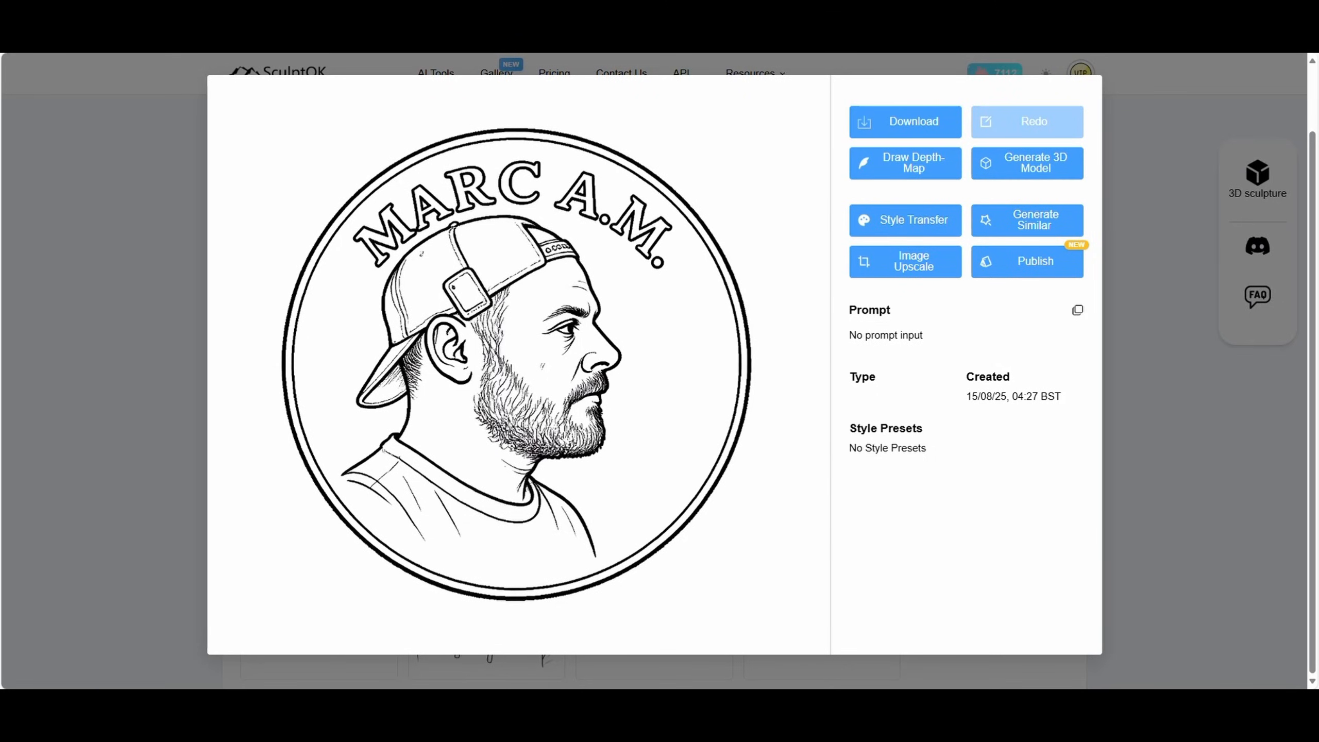
click(337, 11)
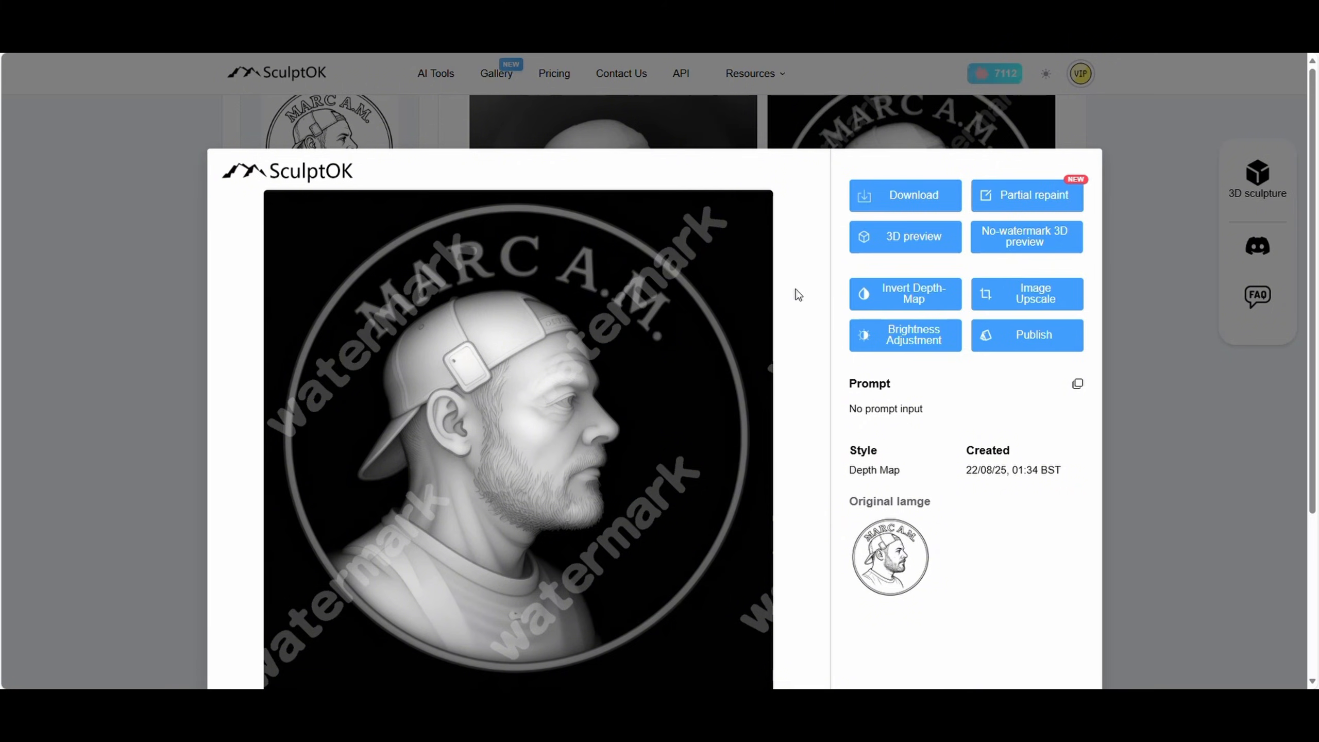
Step: Open the 3D preview of the detailed portrait depth map and set its minimum thickness to 4.1 mm
click(892, 241)
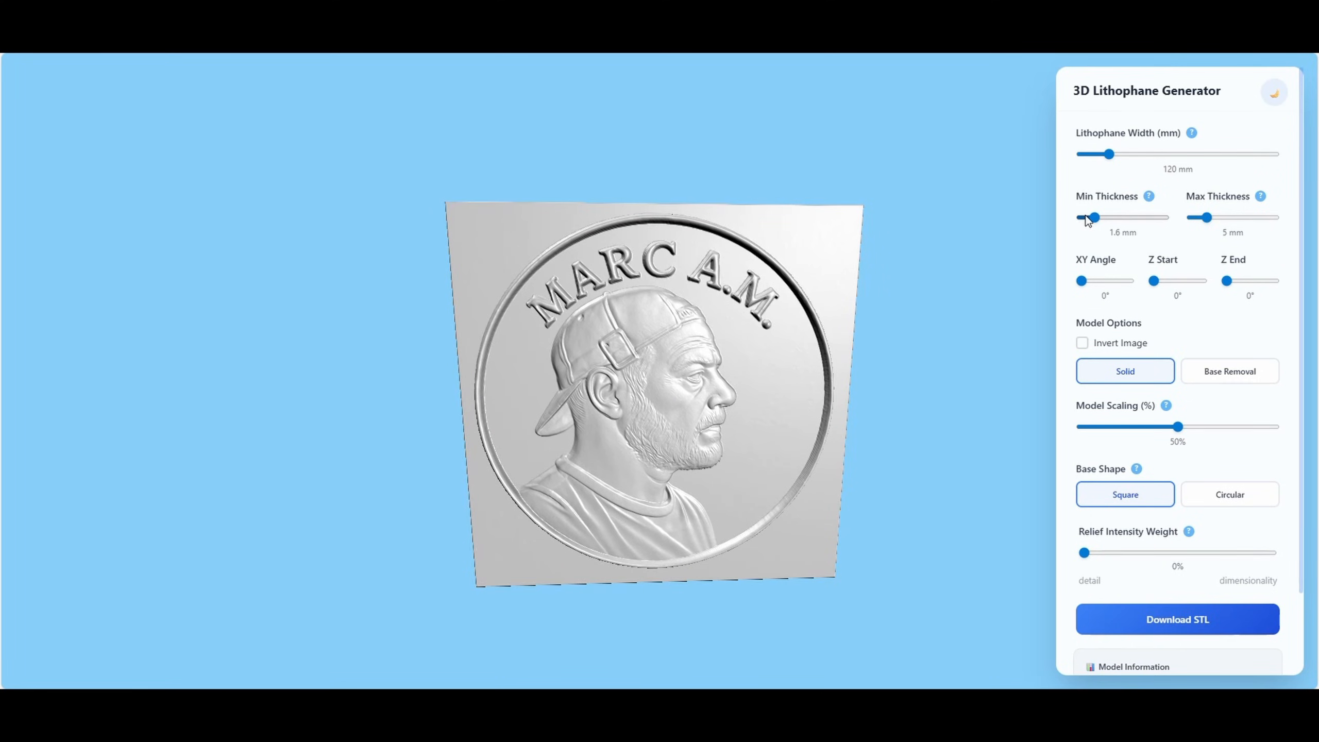
drag(1088, 220, 1122, 221)
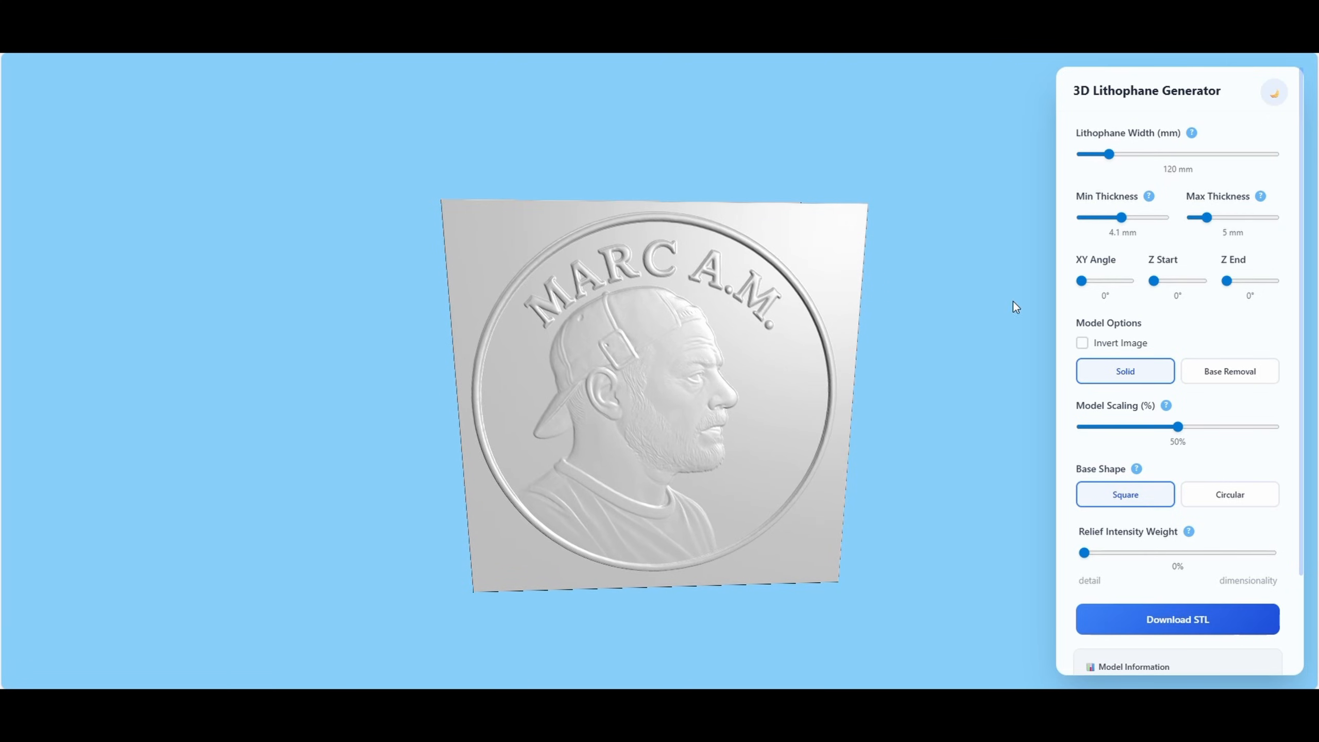
drag(867, 444, 892, 437)
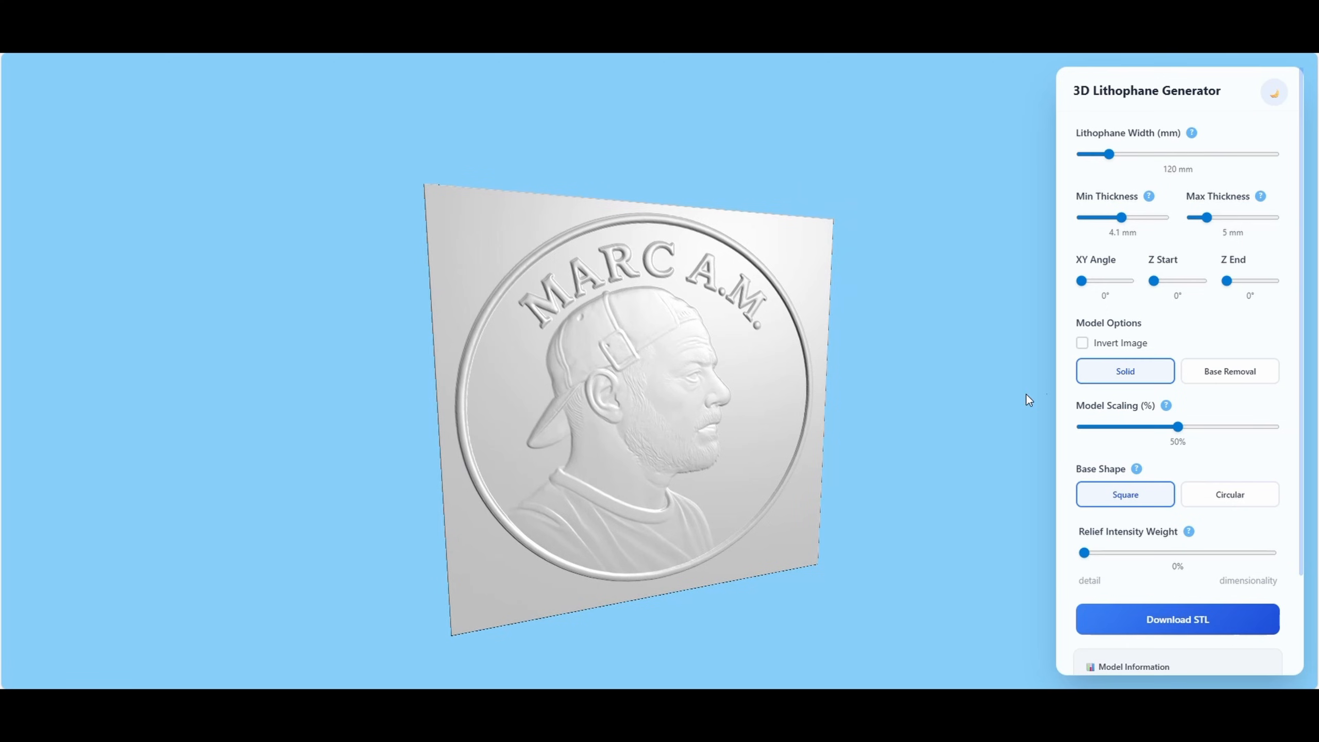
Step: Switch the portrait relief's model option to Base Removal, inspect it, and return to the generated depth maps
click(1224, 368)
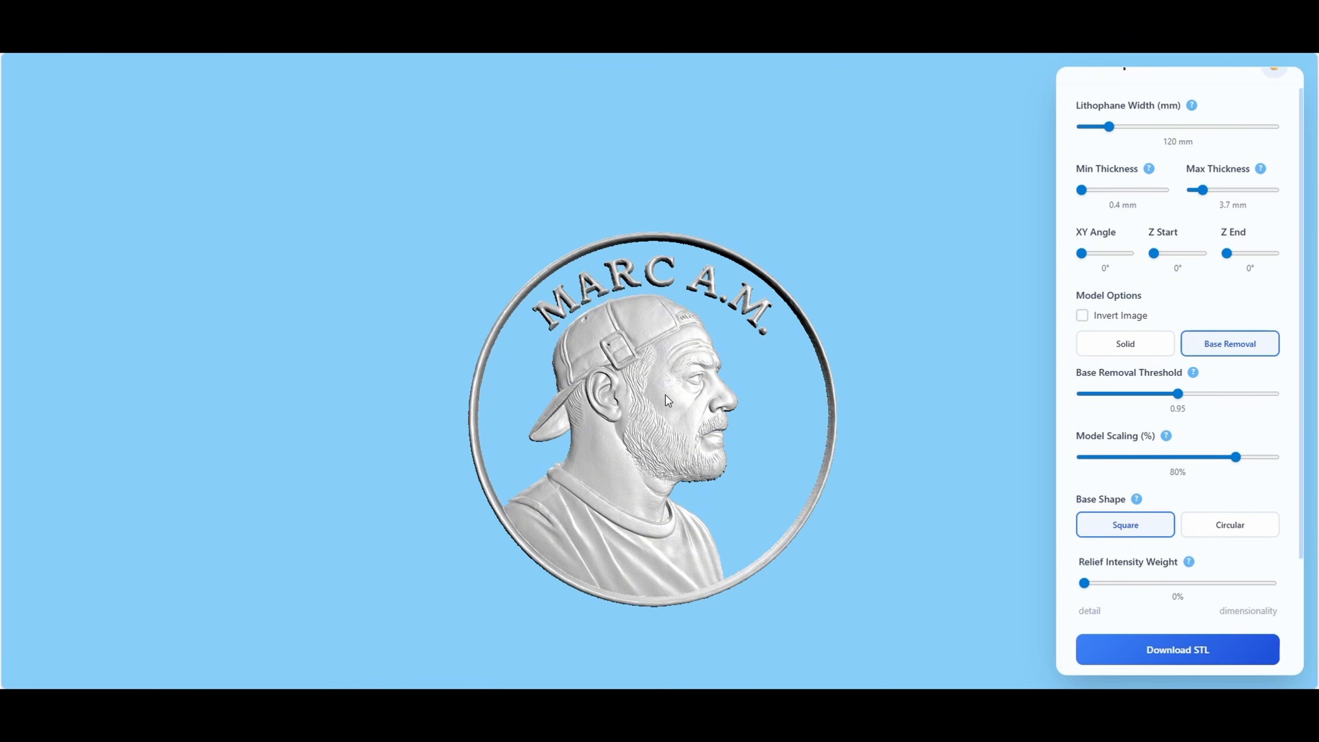
drag(836, 433, 845, 459)
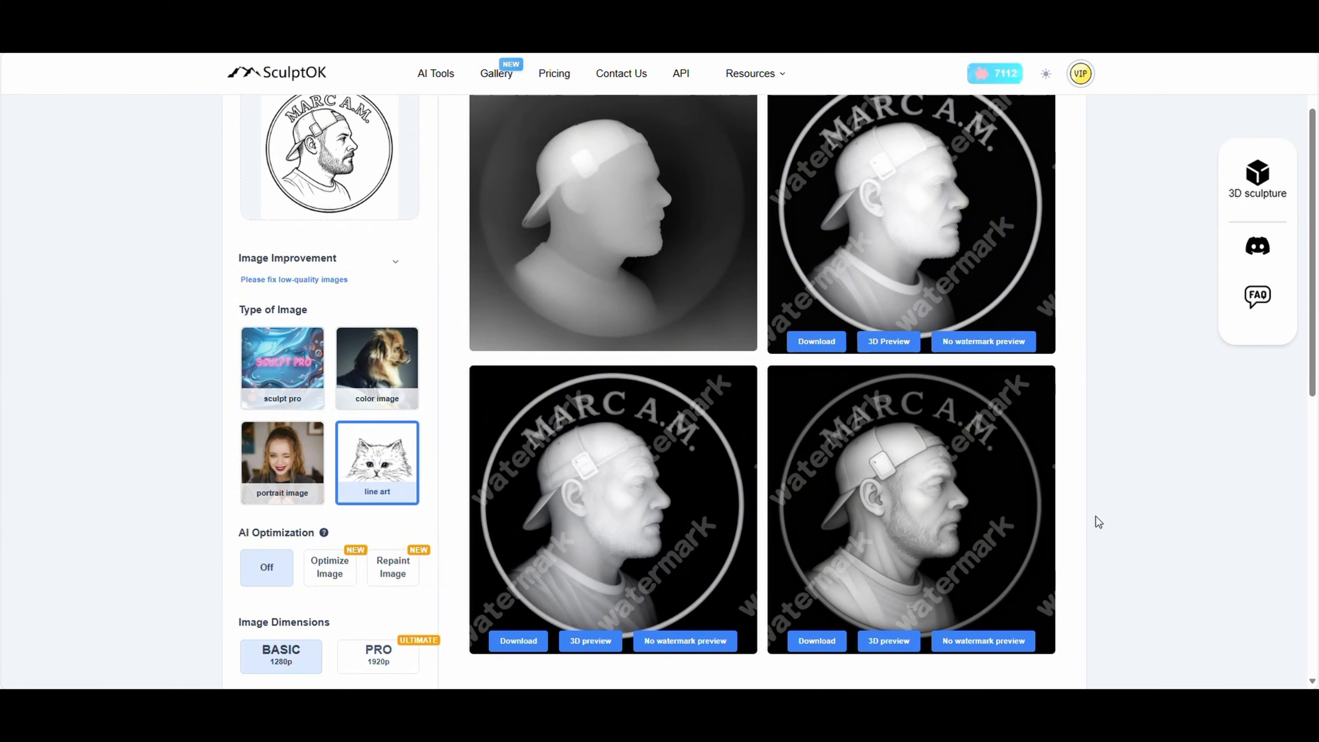
scroll(1095, 515, up, 2)
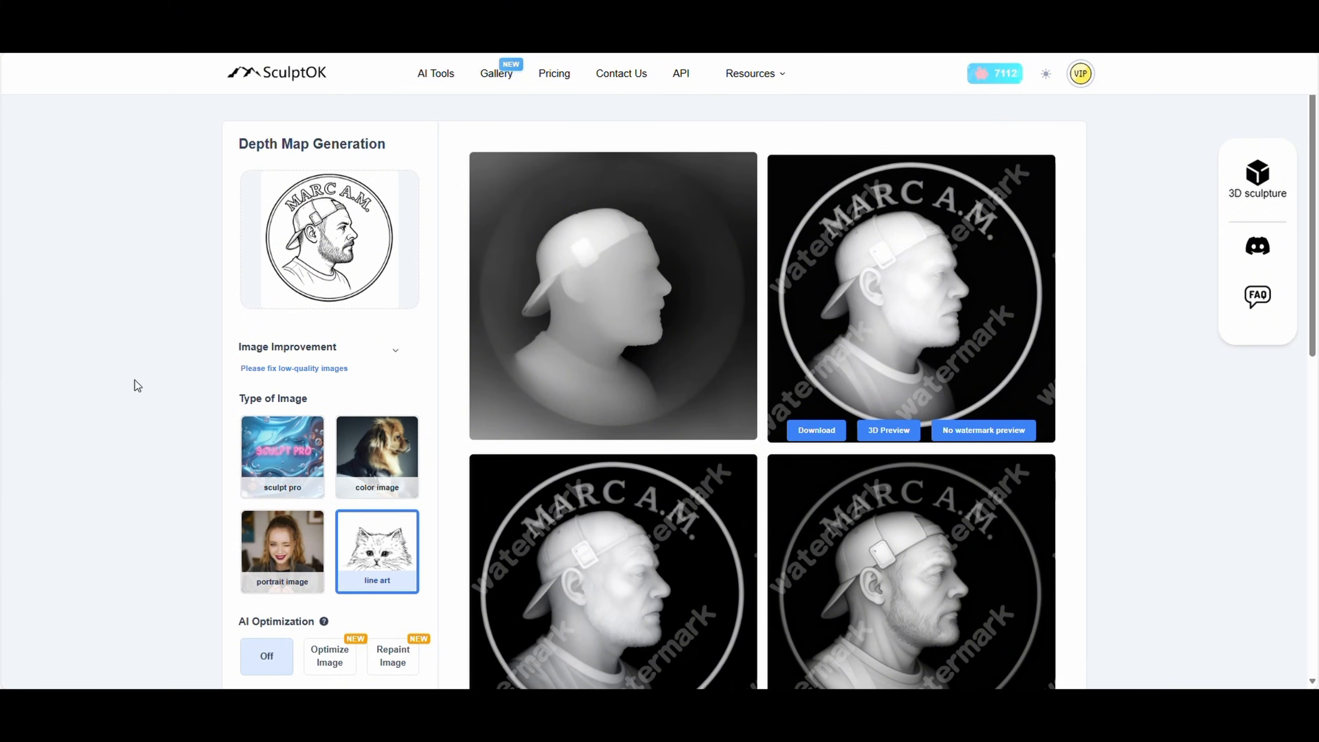